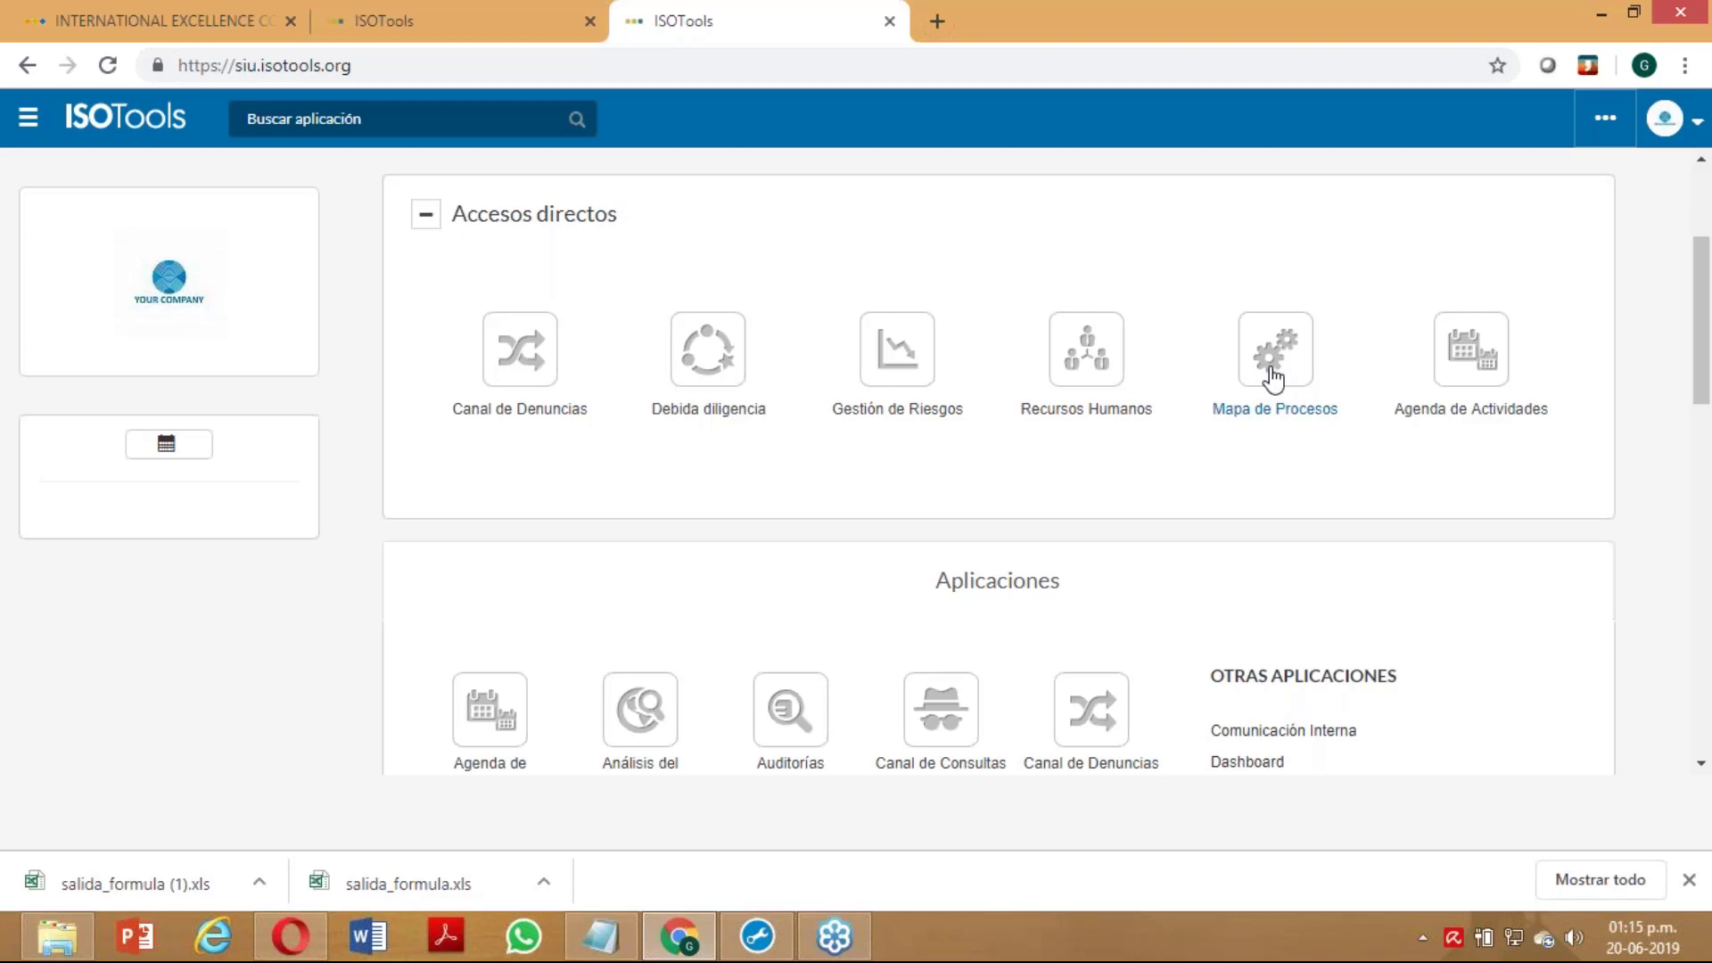
Open the Mapa de Procesos application and view the Mapa de Macroprocesos diagram through its Apoyo level
left_click(1272, 379)
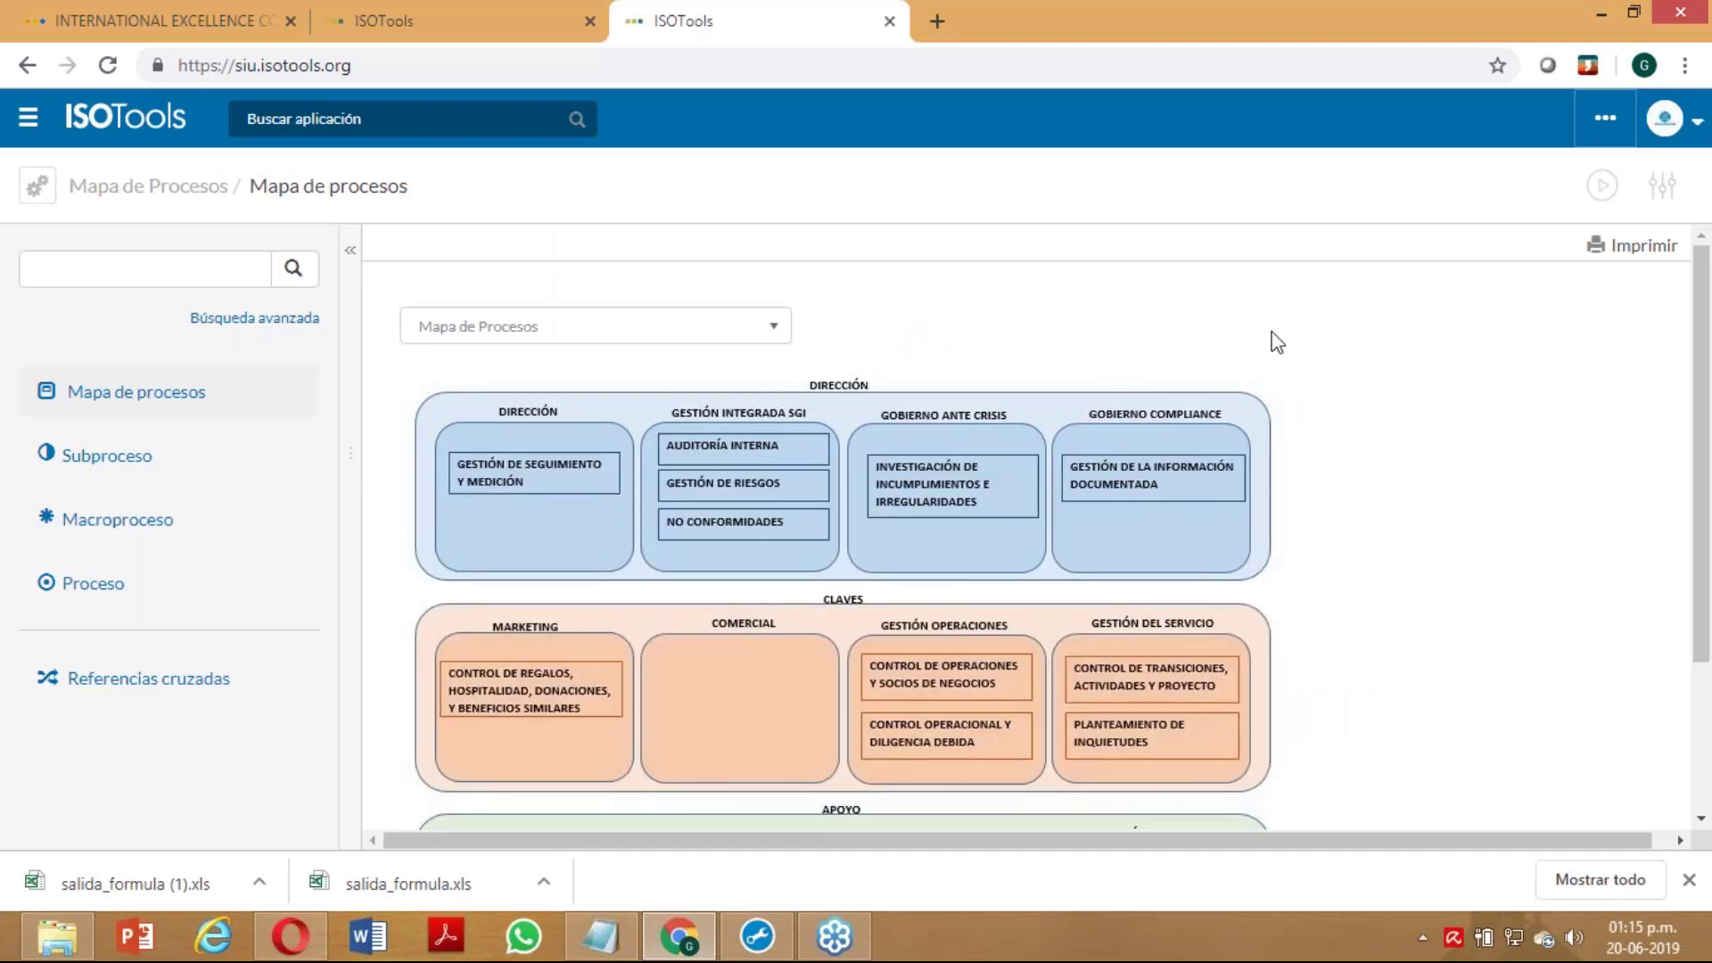
left_click(767, 337)
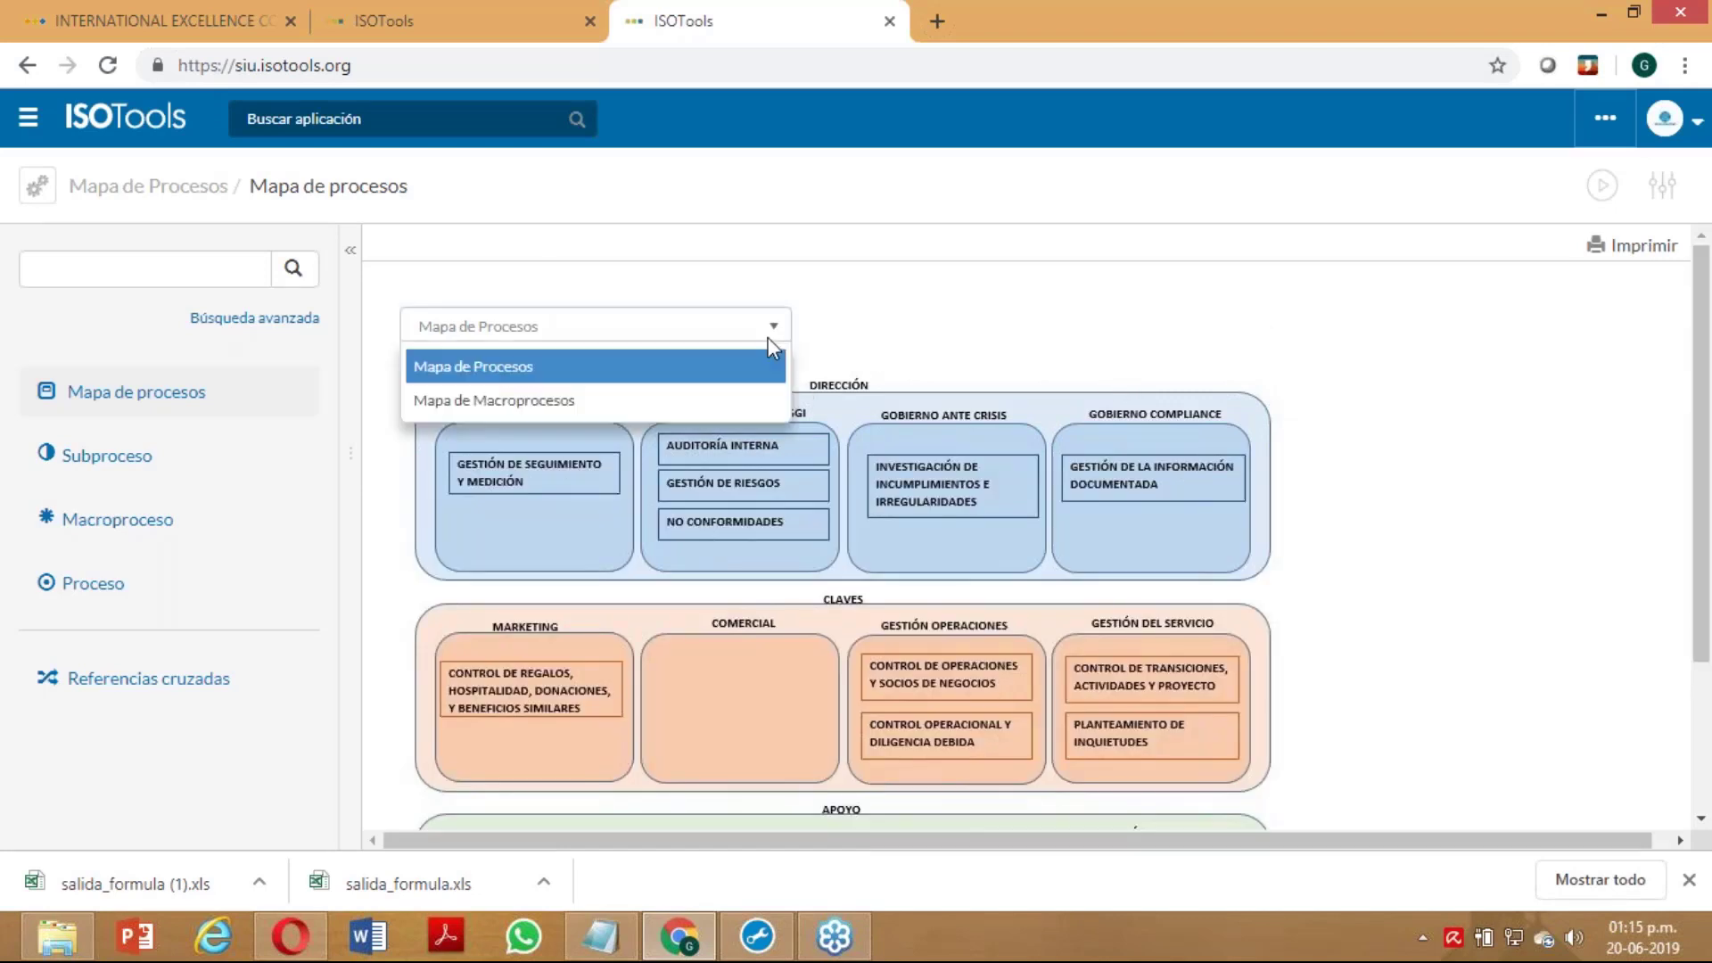
left_click(725, 400)
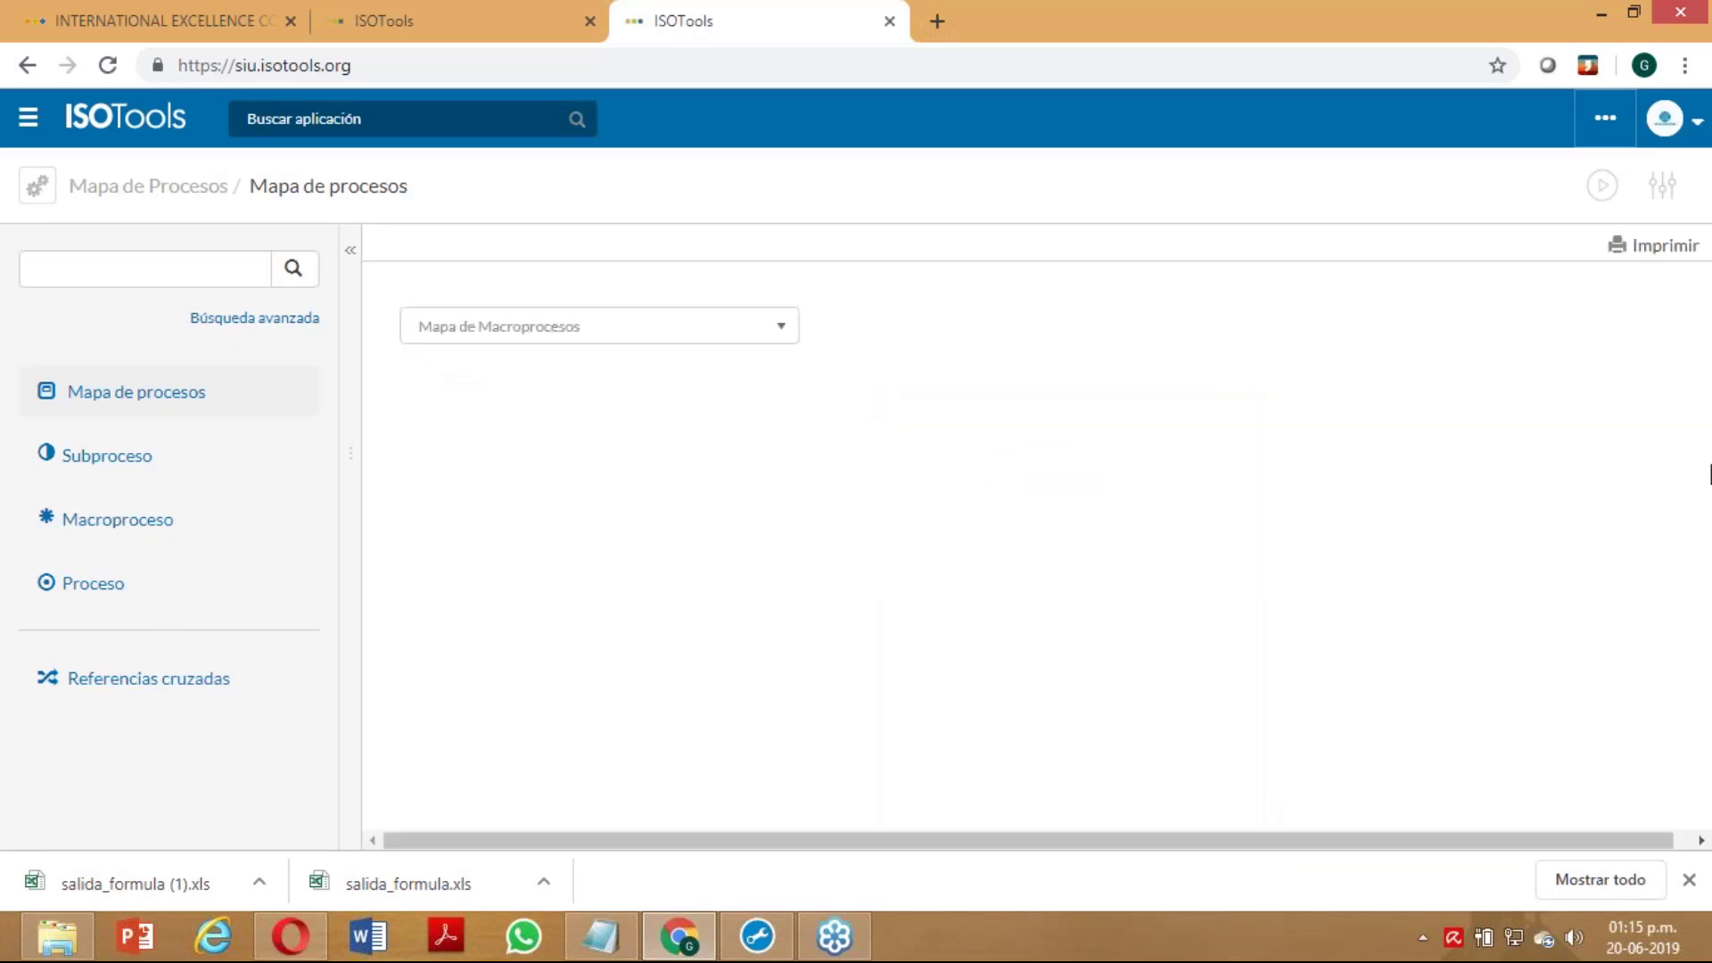
left_click_drag(1709, 475, 1709, 570)
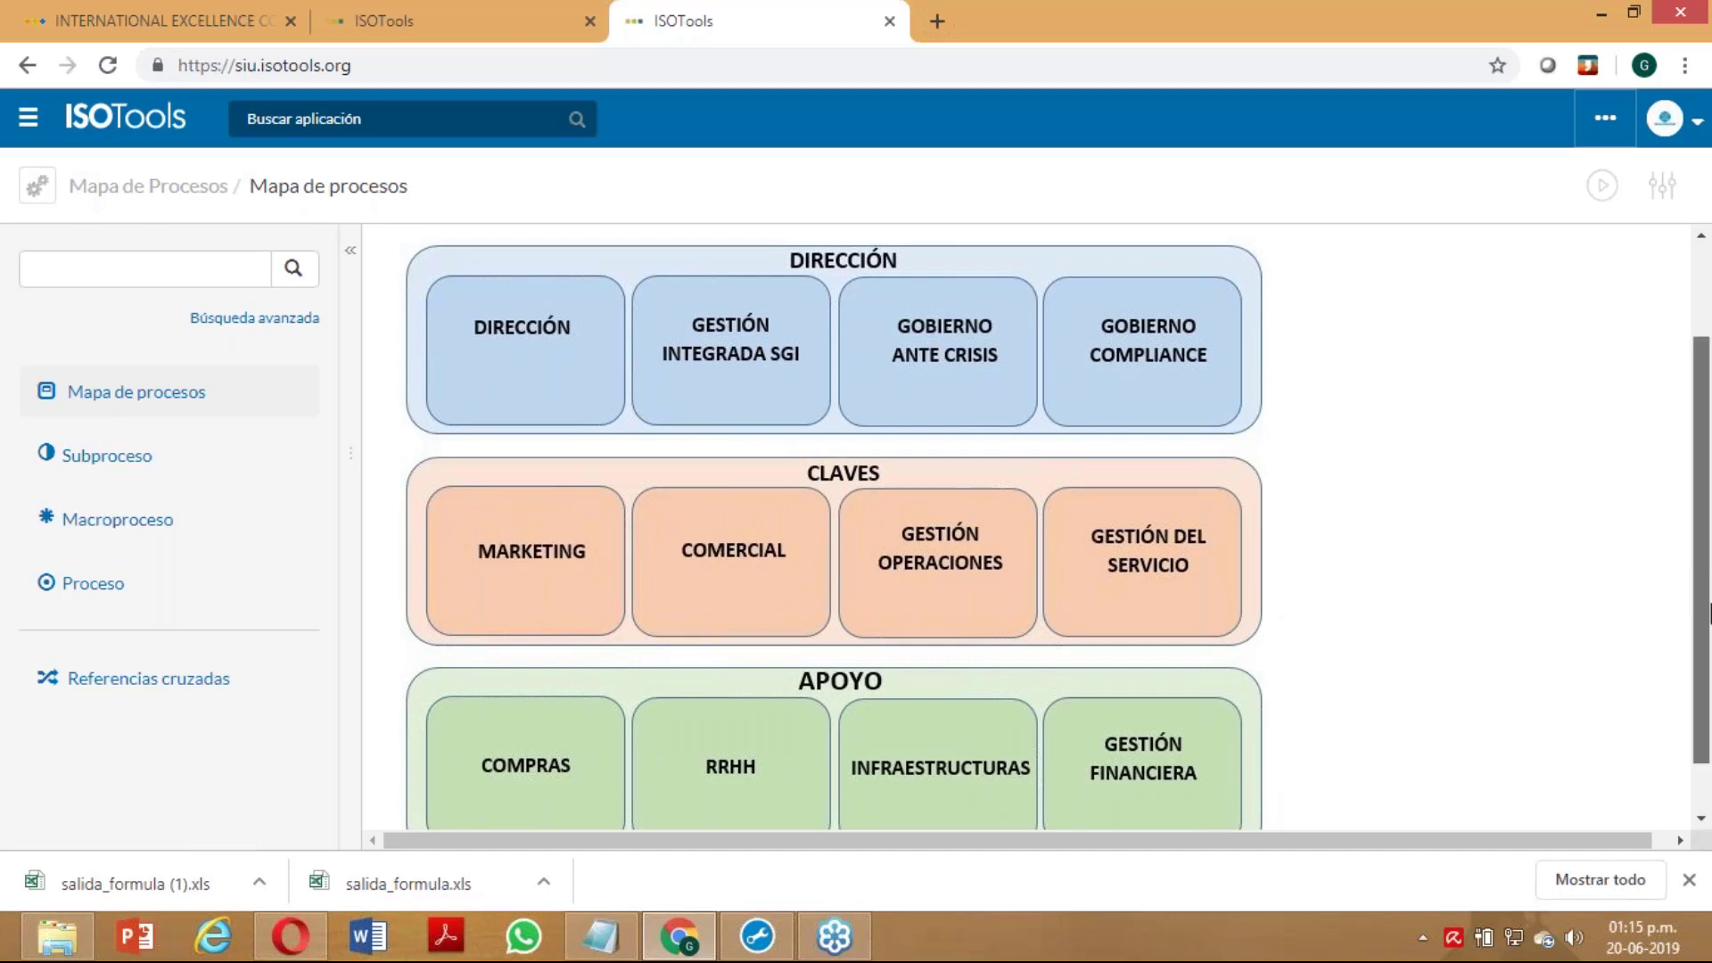
left_click_drag(1709, 599, 1685, 470)
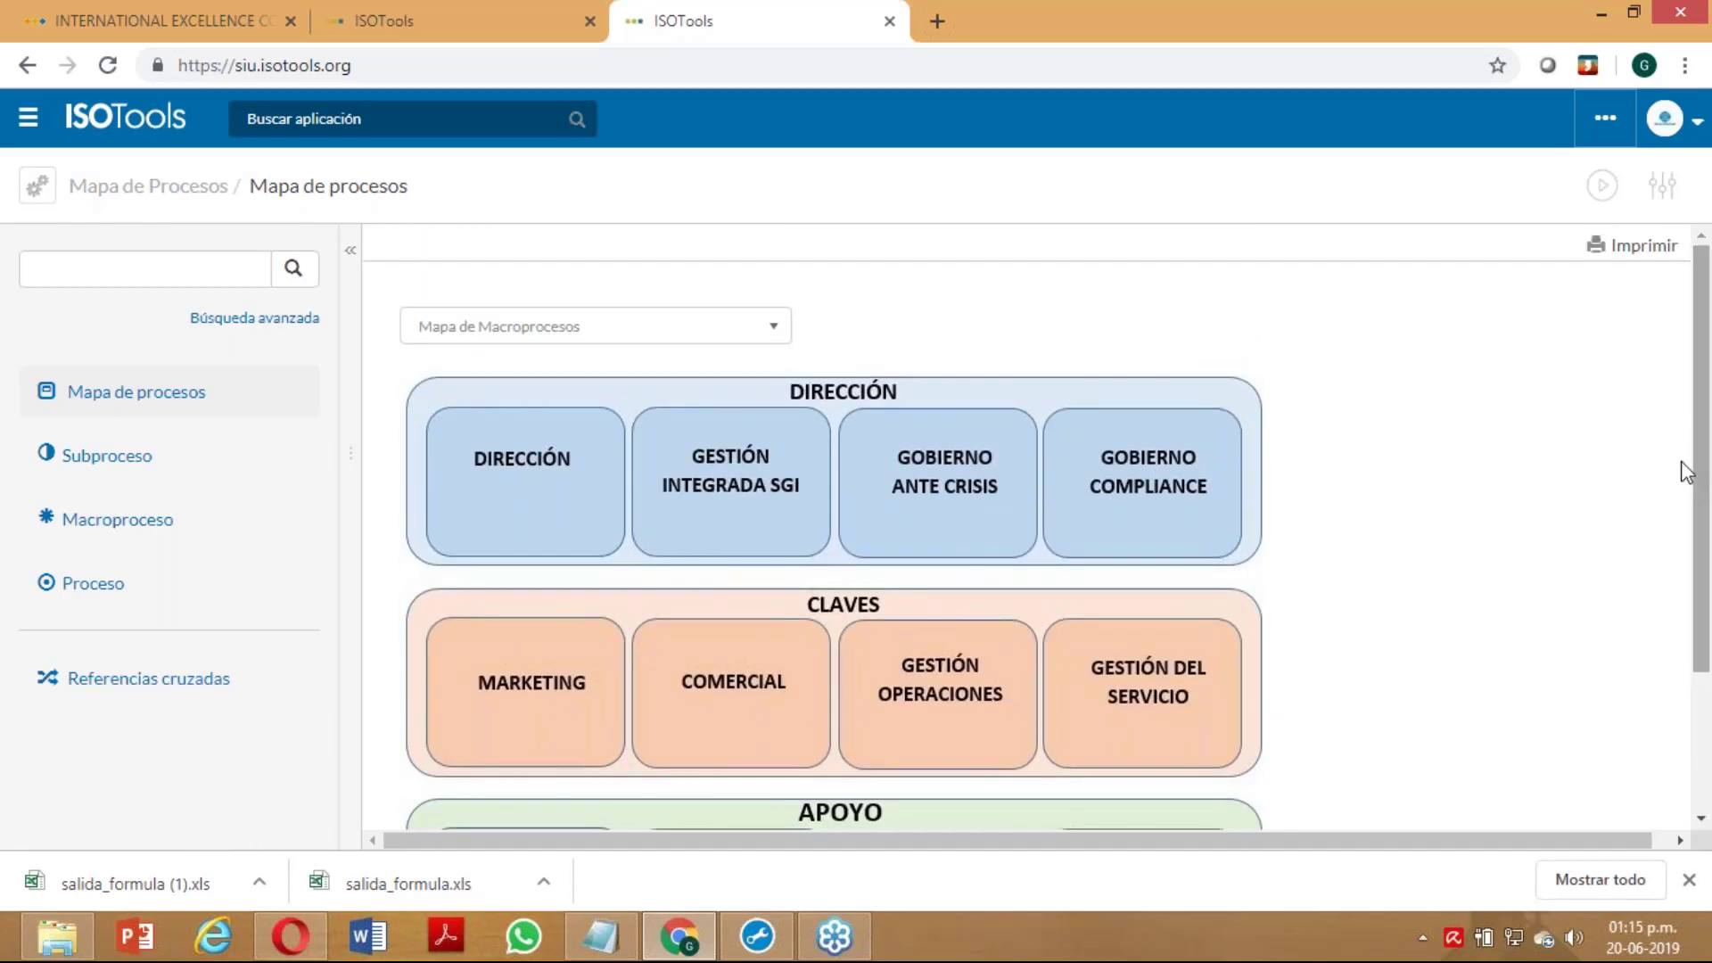
Switch the diagram back to Mapa de Procesos and review the processes in the Dirección, Claves and Apoyo levels
left_click(731, 337)
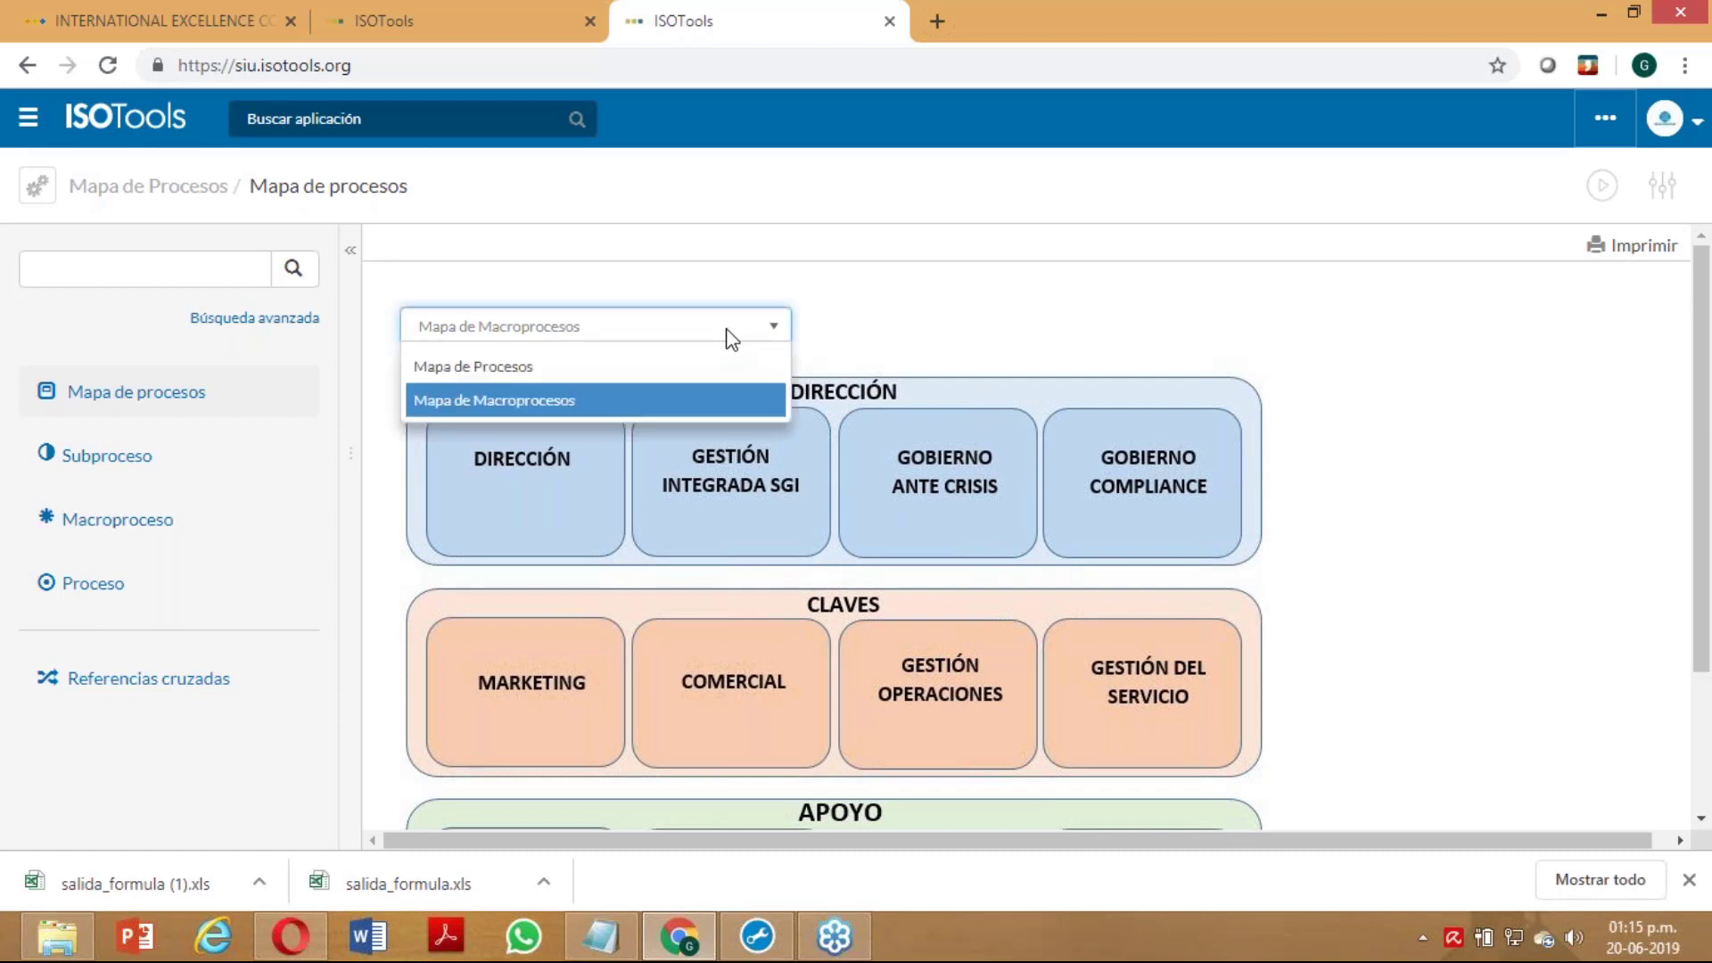
left_click(691, 367)
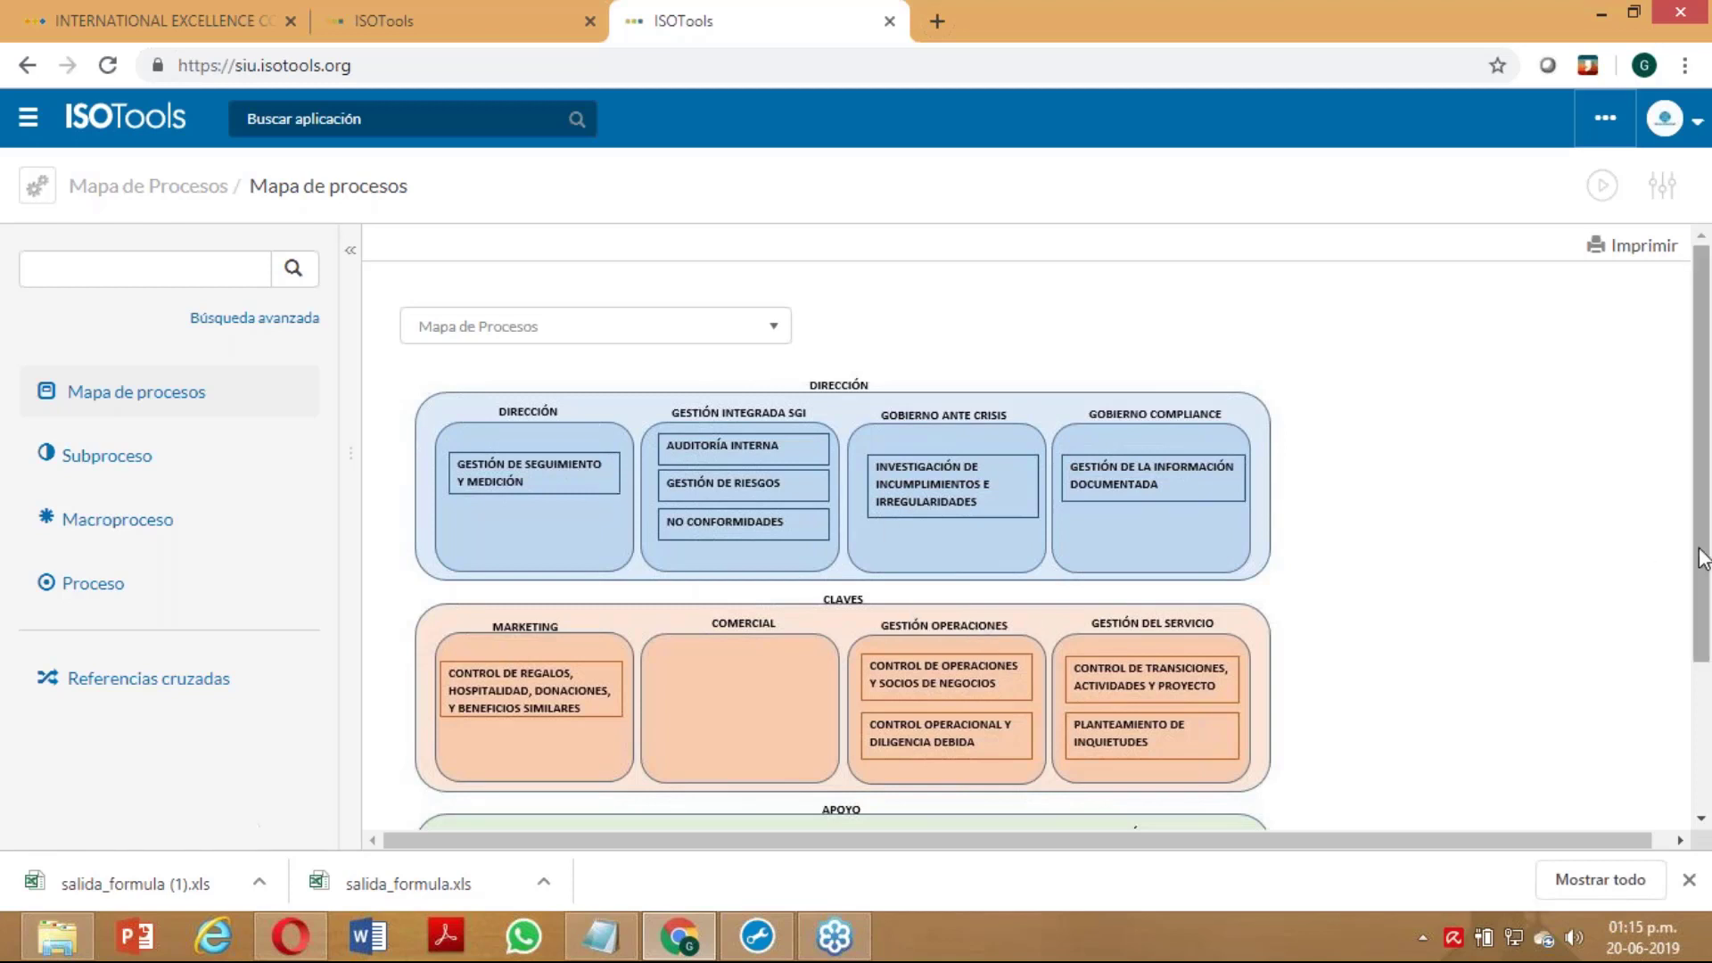
left_click_drag(1703, 565, 1696, 658)
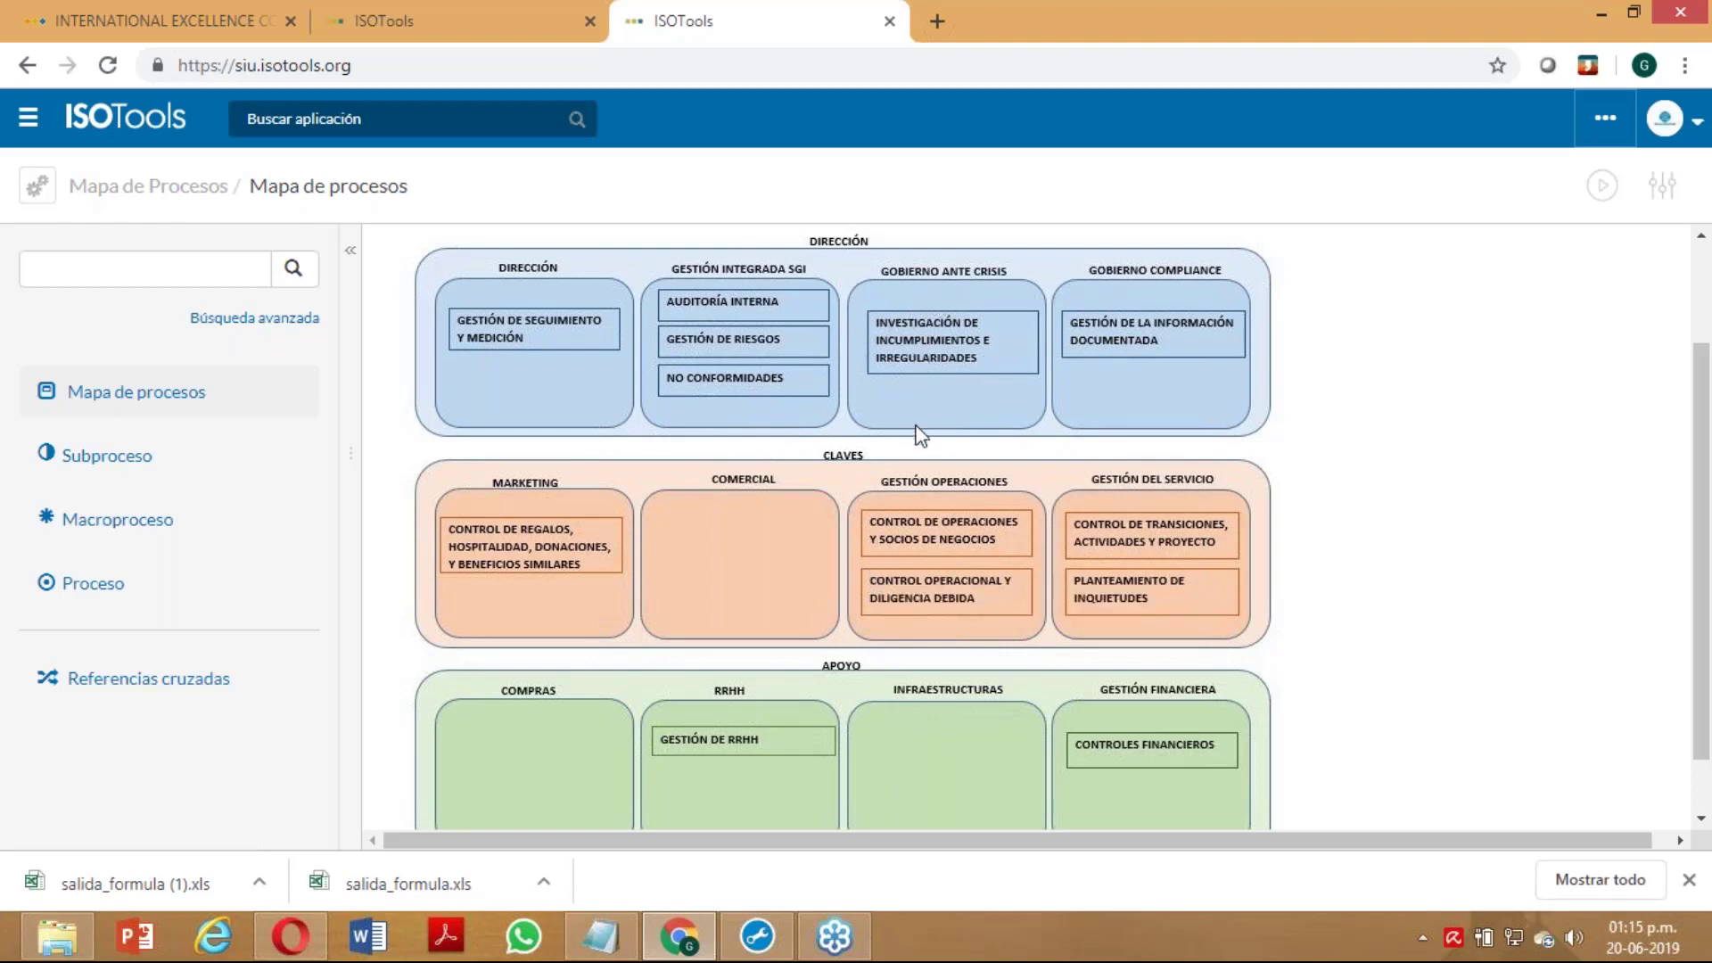
Open the Investigación de incumplimientos e irregularidades process and review its record down to the Recursos afectados section
left_click(978, 377)
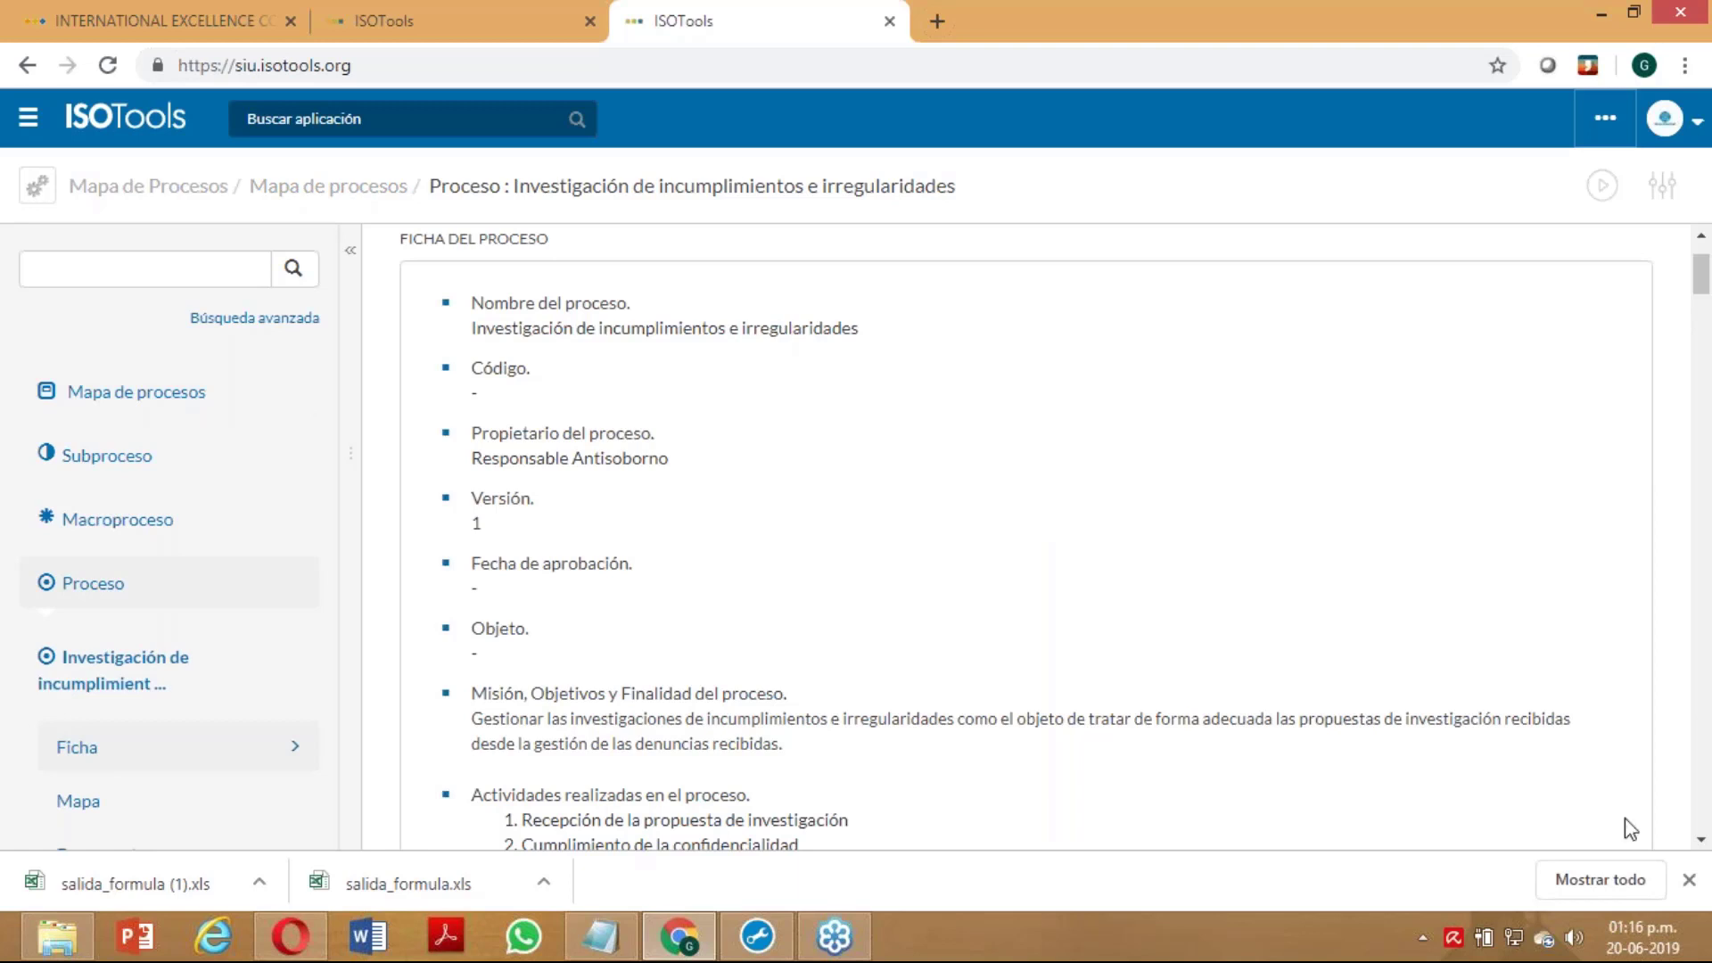
left_click(1703, 843)
left_click(1703, 842)
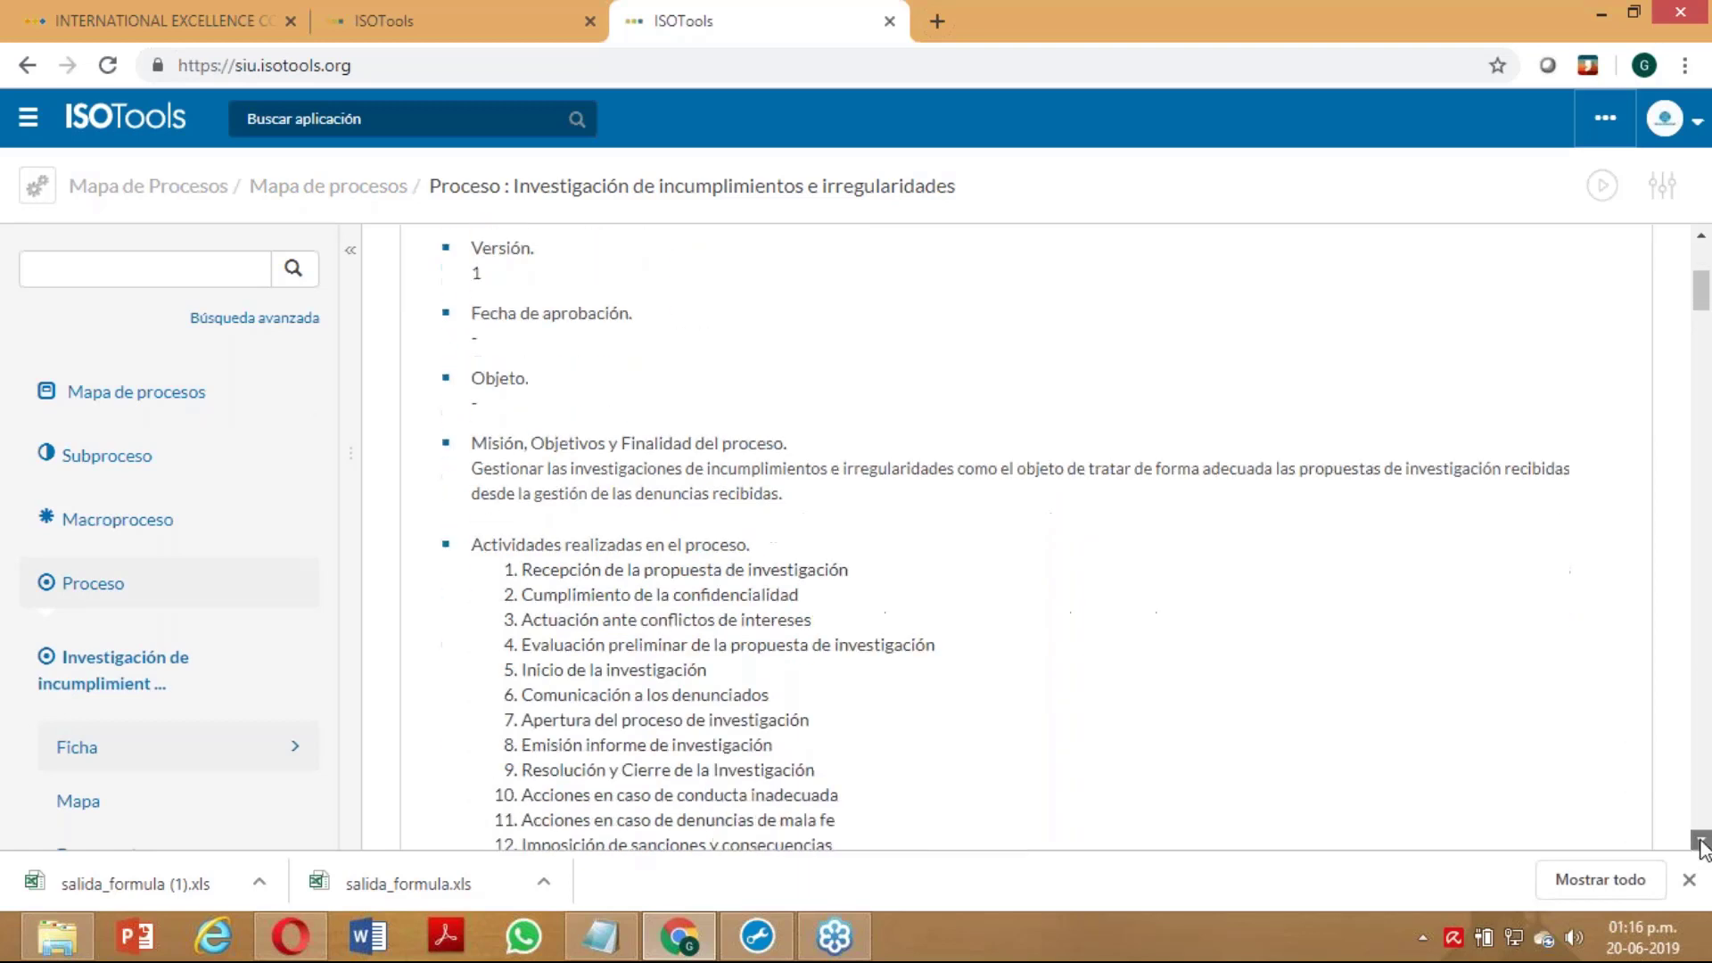
left_click(1703, 842)
left_click(1703, 843)
left_click(1703, 843)
left_click(1703, 842)
left_click(1703, 843)
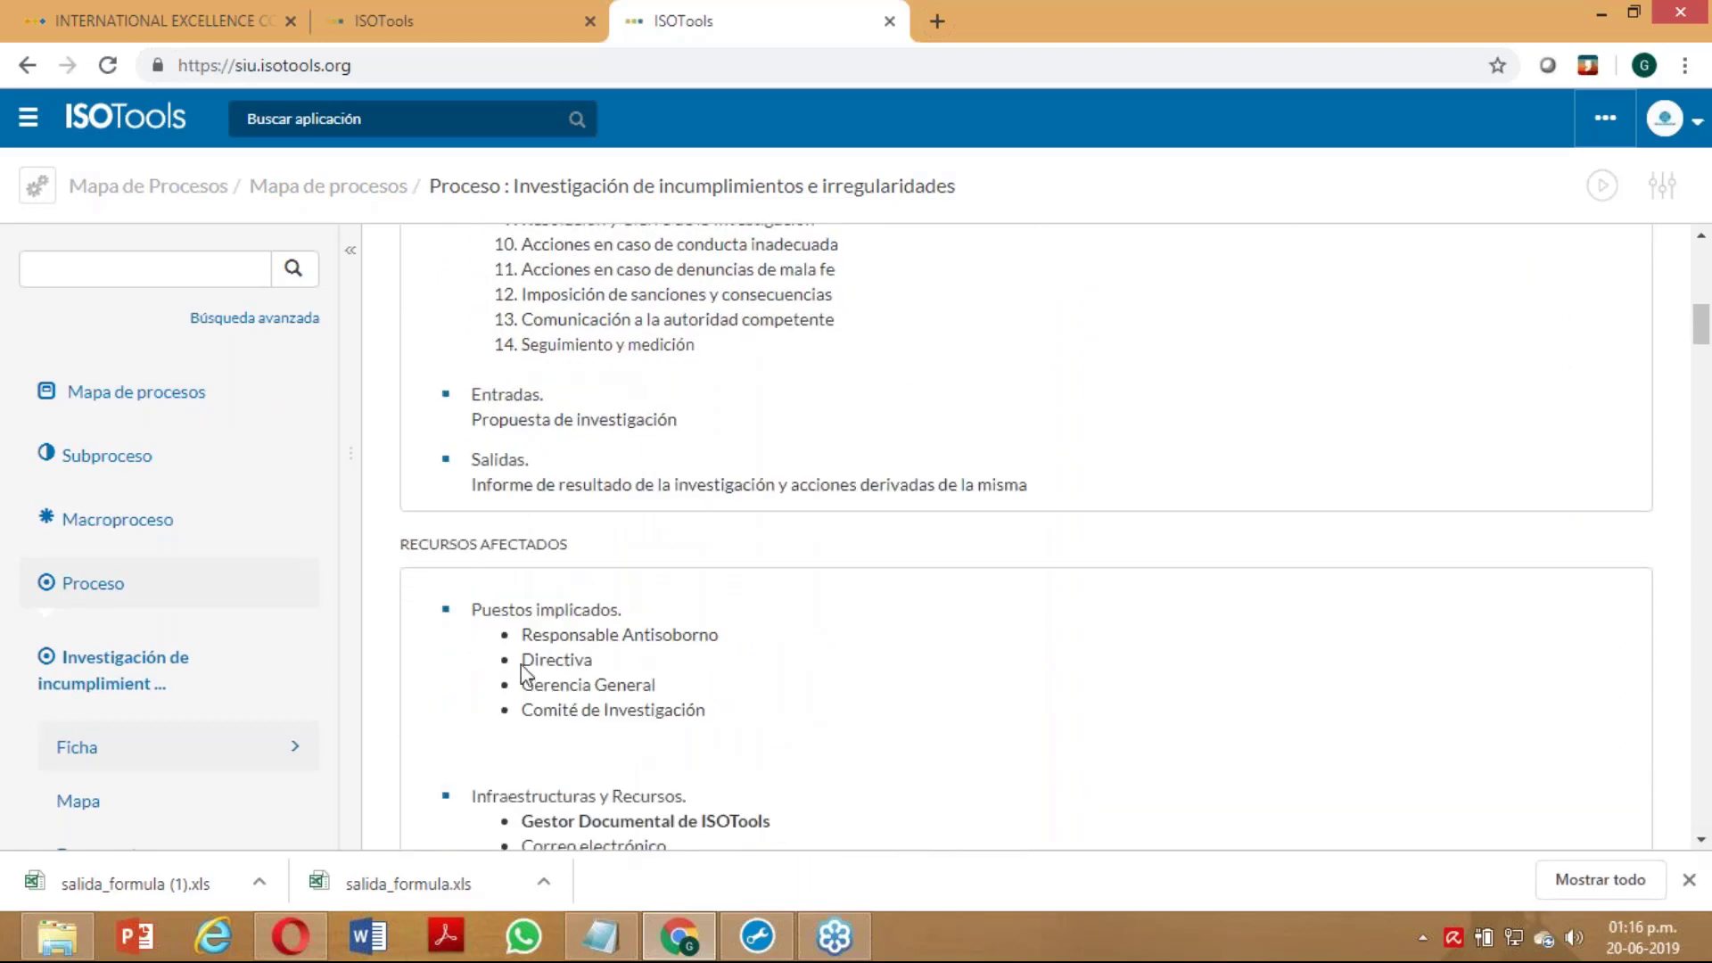
Open the process's Ficha and review its infrastructure, resources and Información Documentada Aplicable
left_click(71, 754)
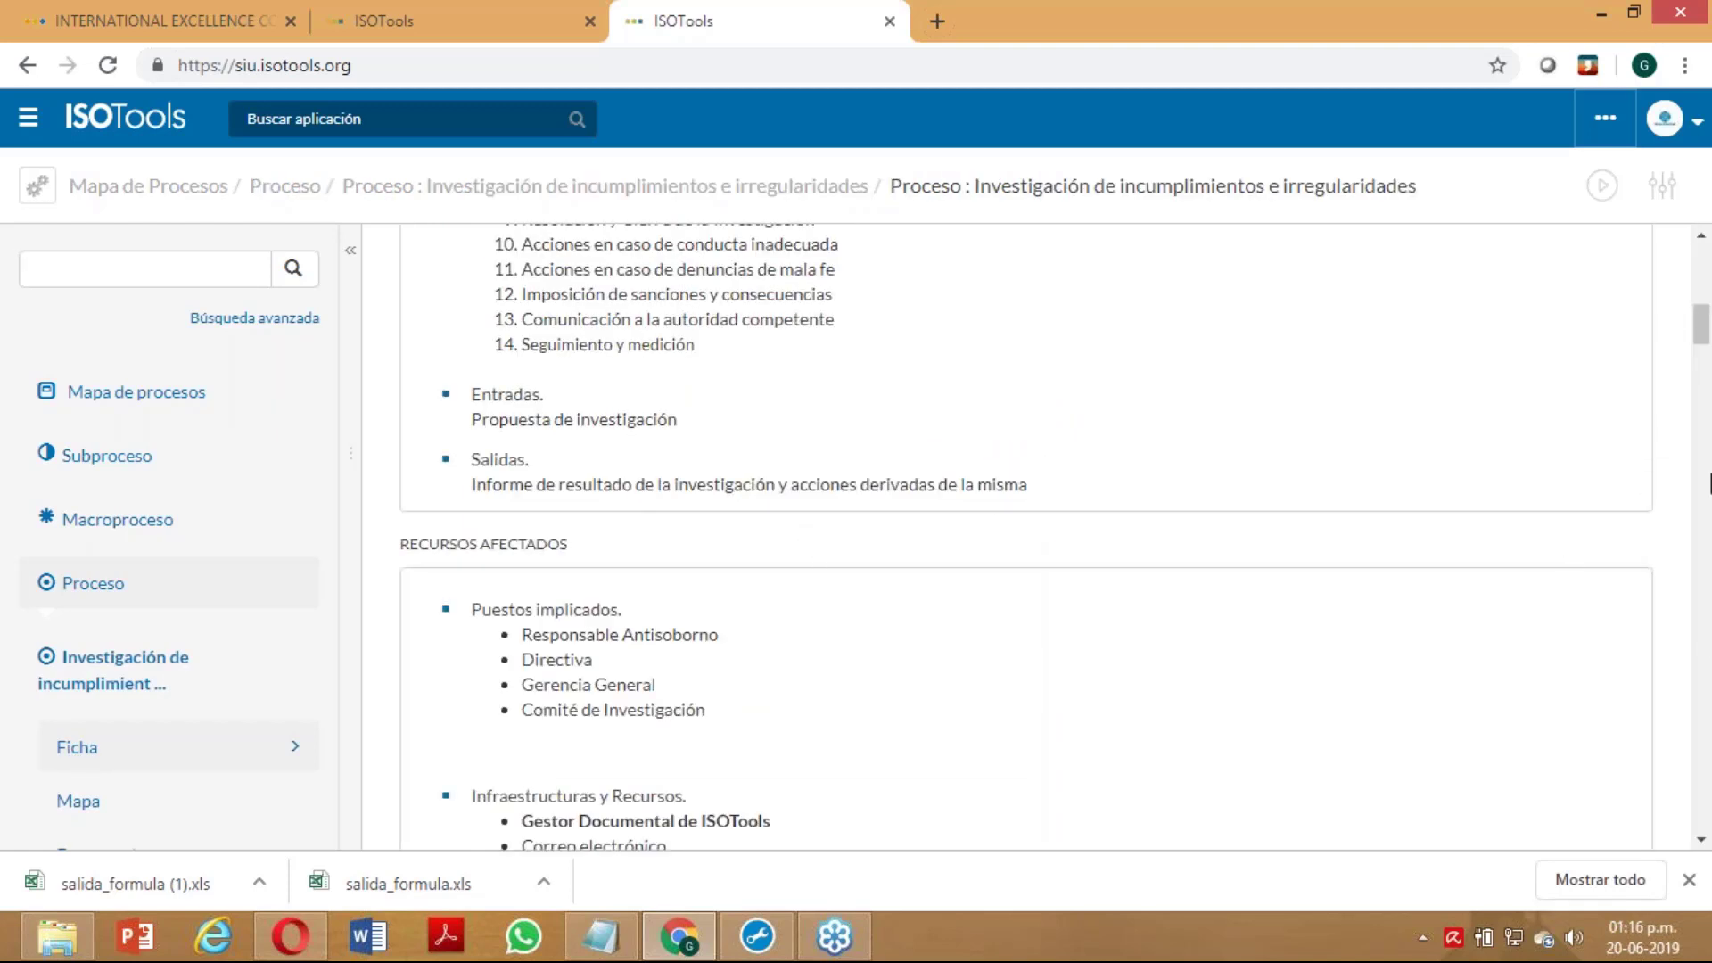
left_click(1703, 604)
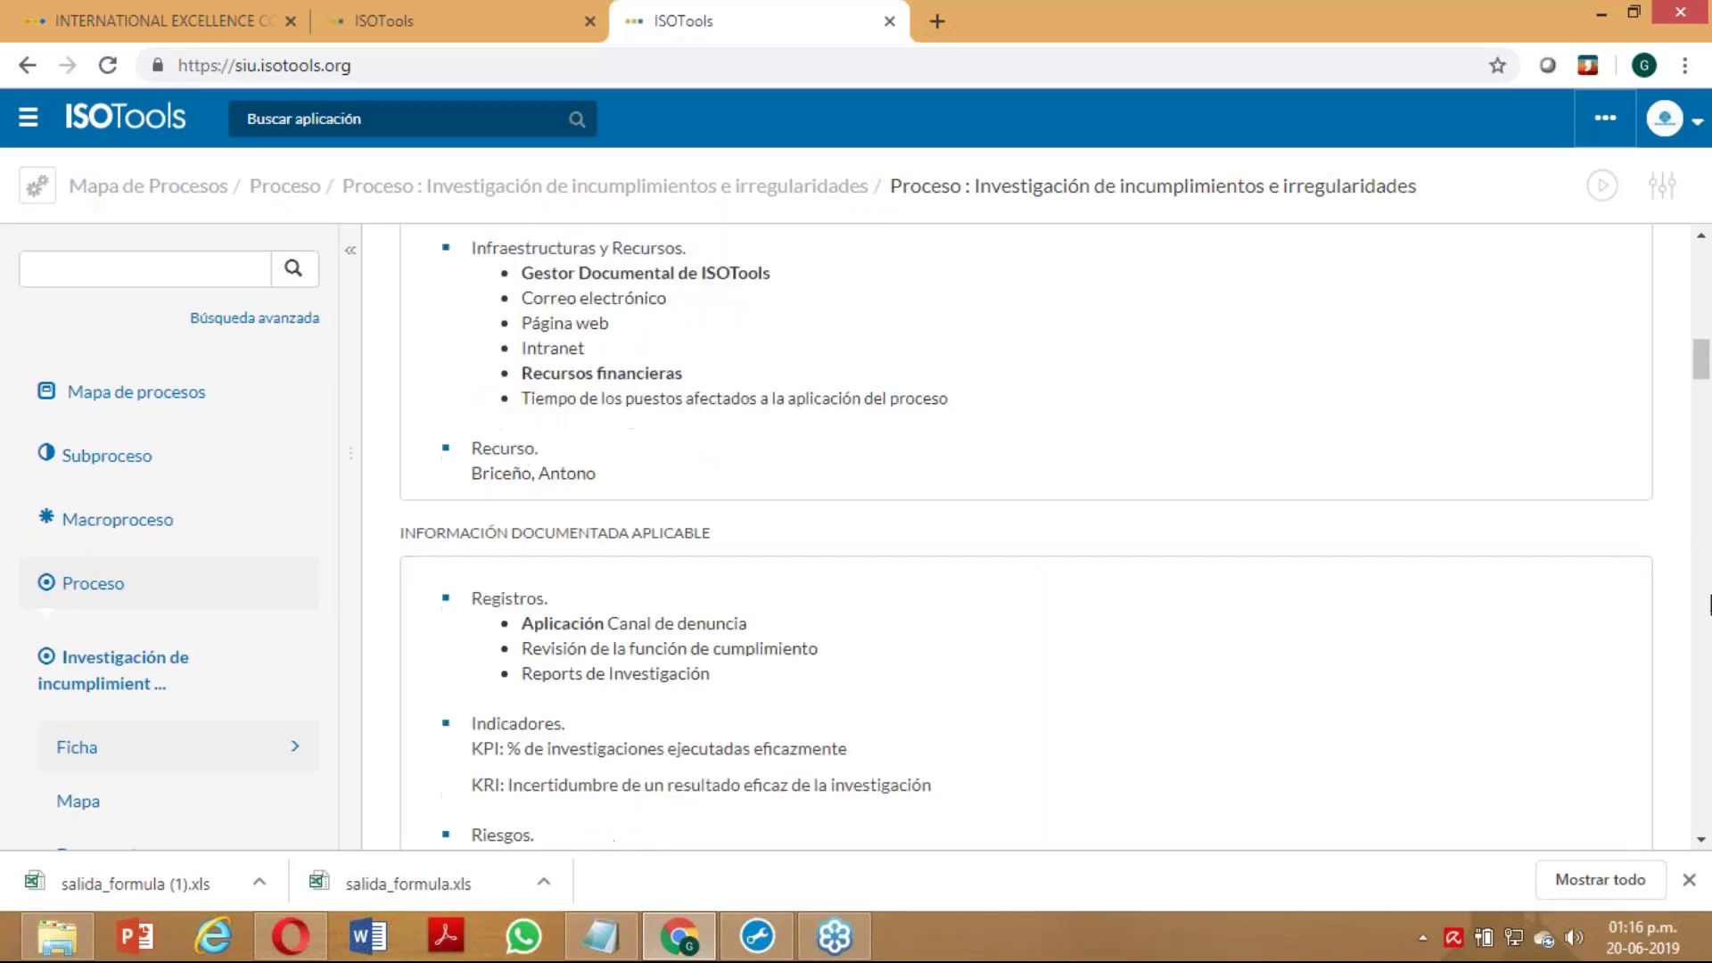
left_click_drag(1709, 605, 1671, 153)
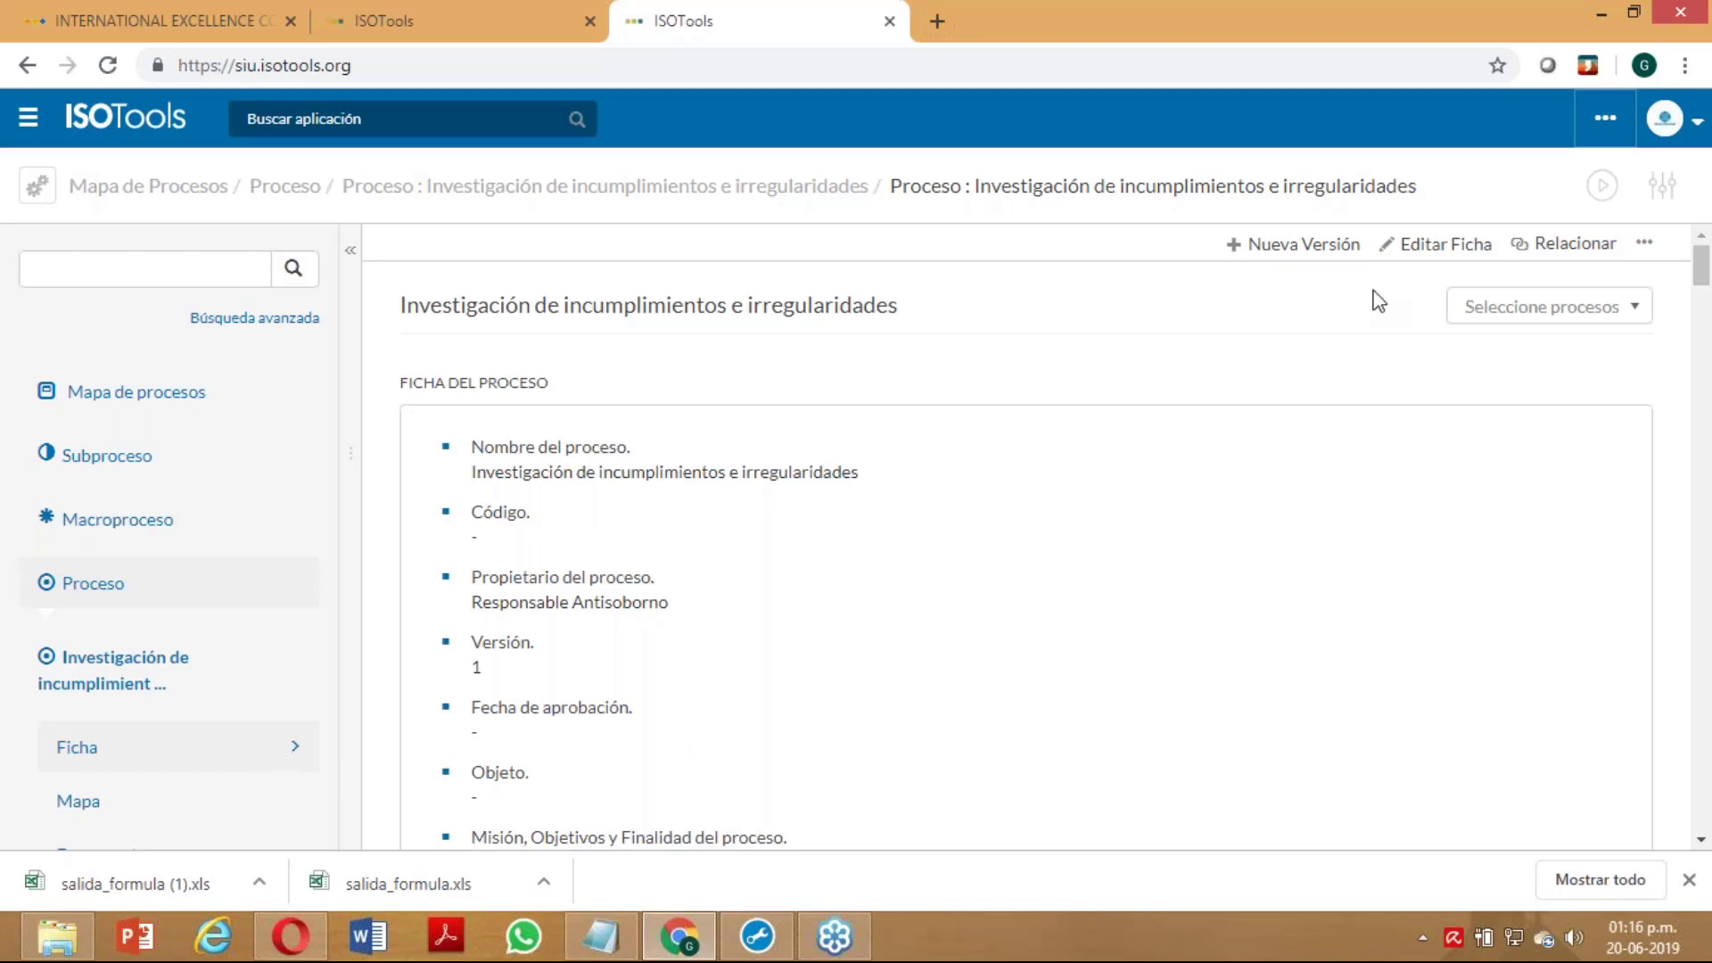
Open the process record for editing and review the Puestos implicados, Infraestructuras y Recursos and Recurso fields under Recursos afectados
left_click(1427, 245)
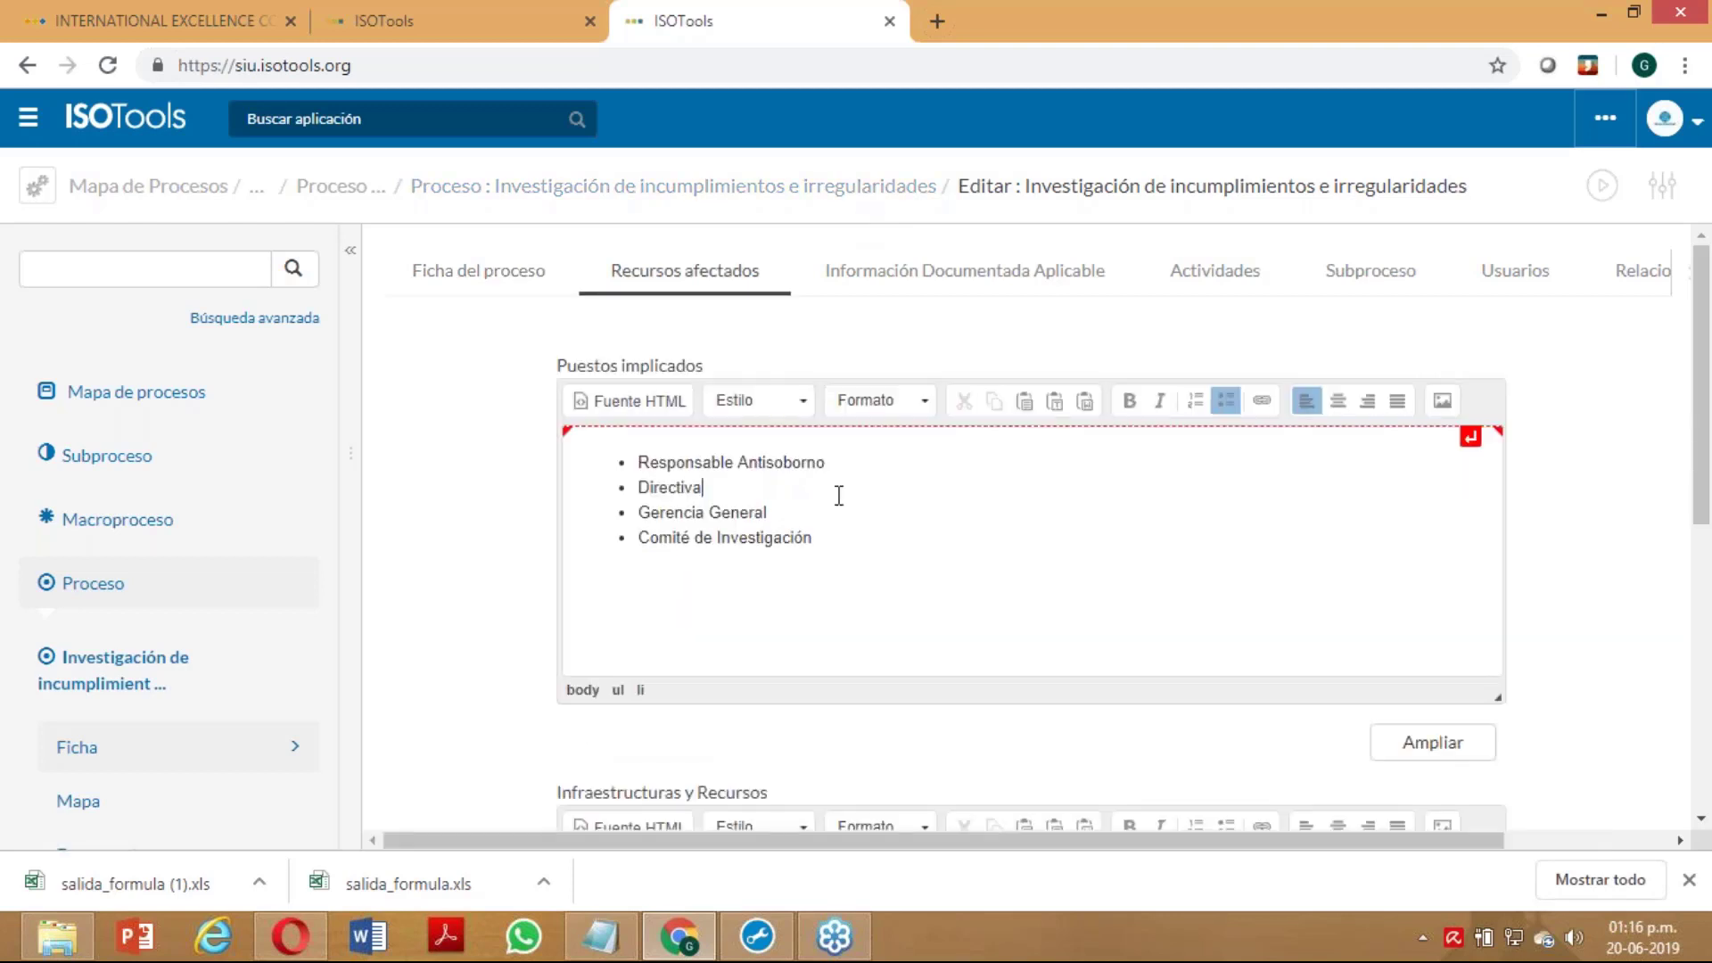
left_click(1703, 526)
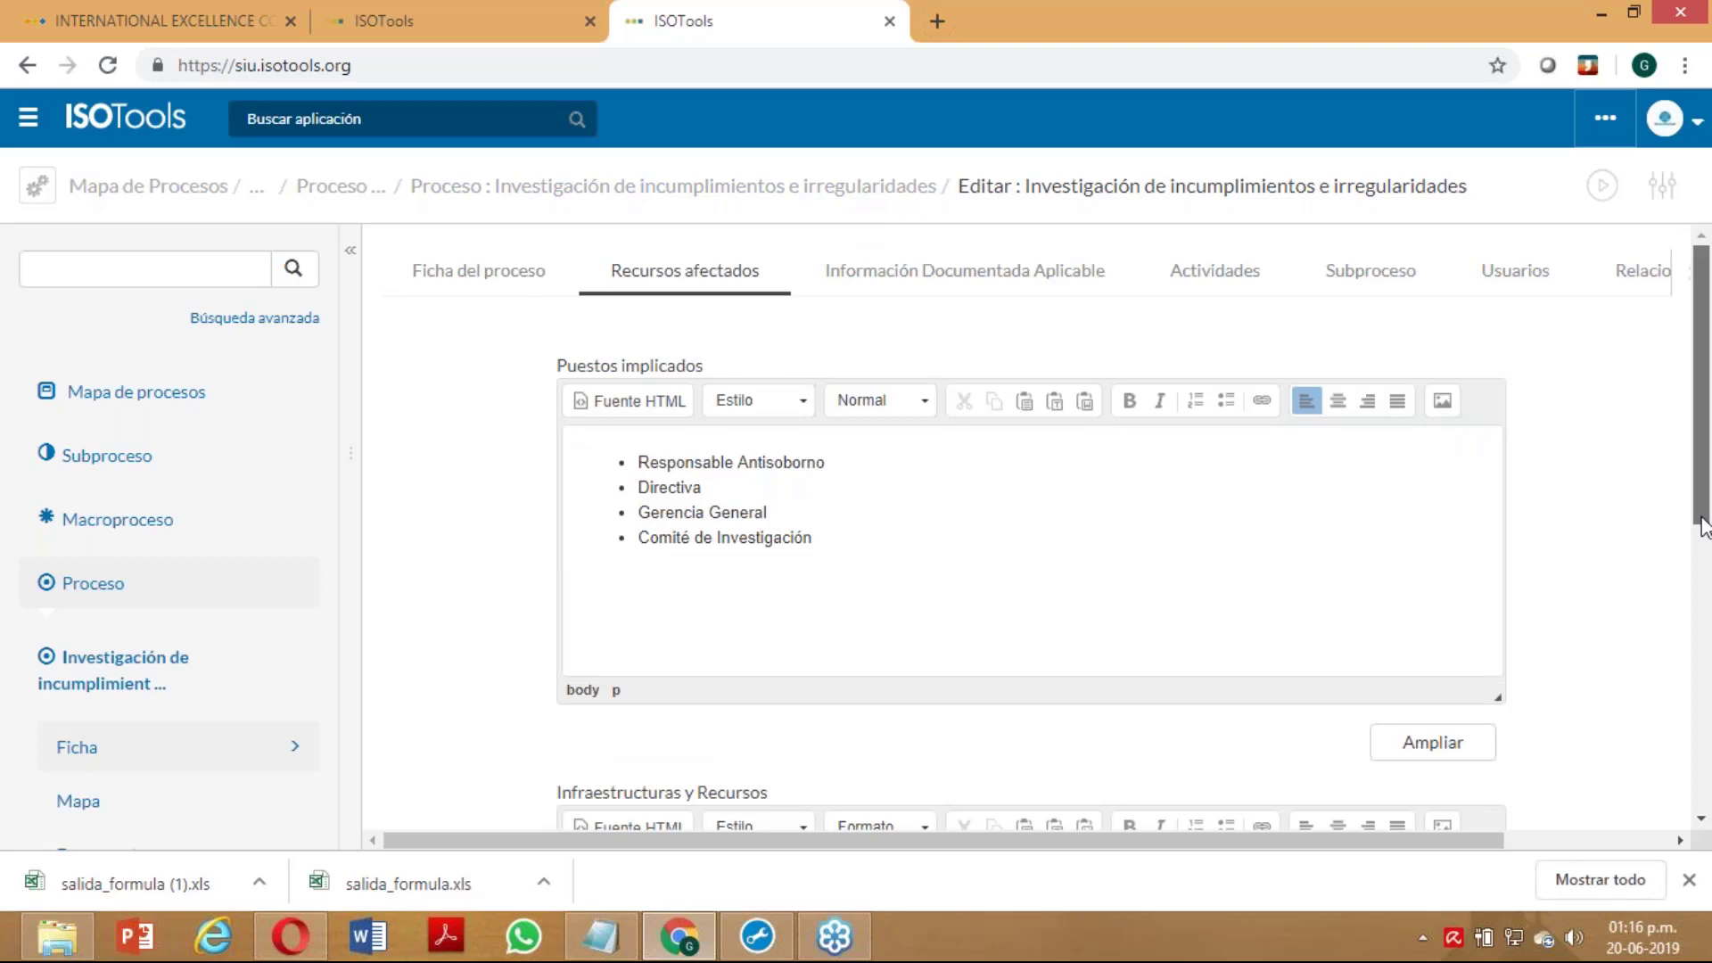
left_click_drag(1703, 526, 1703, 528)
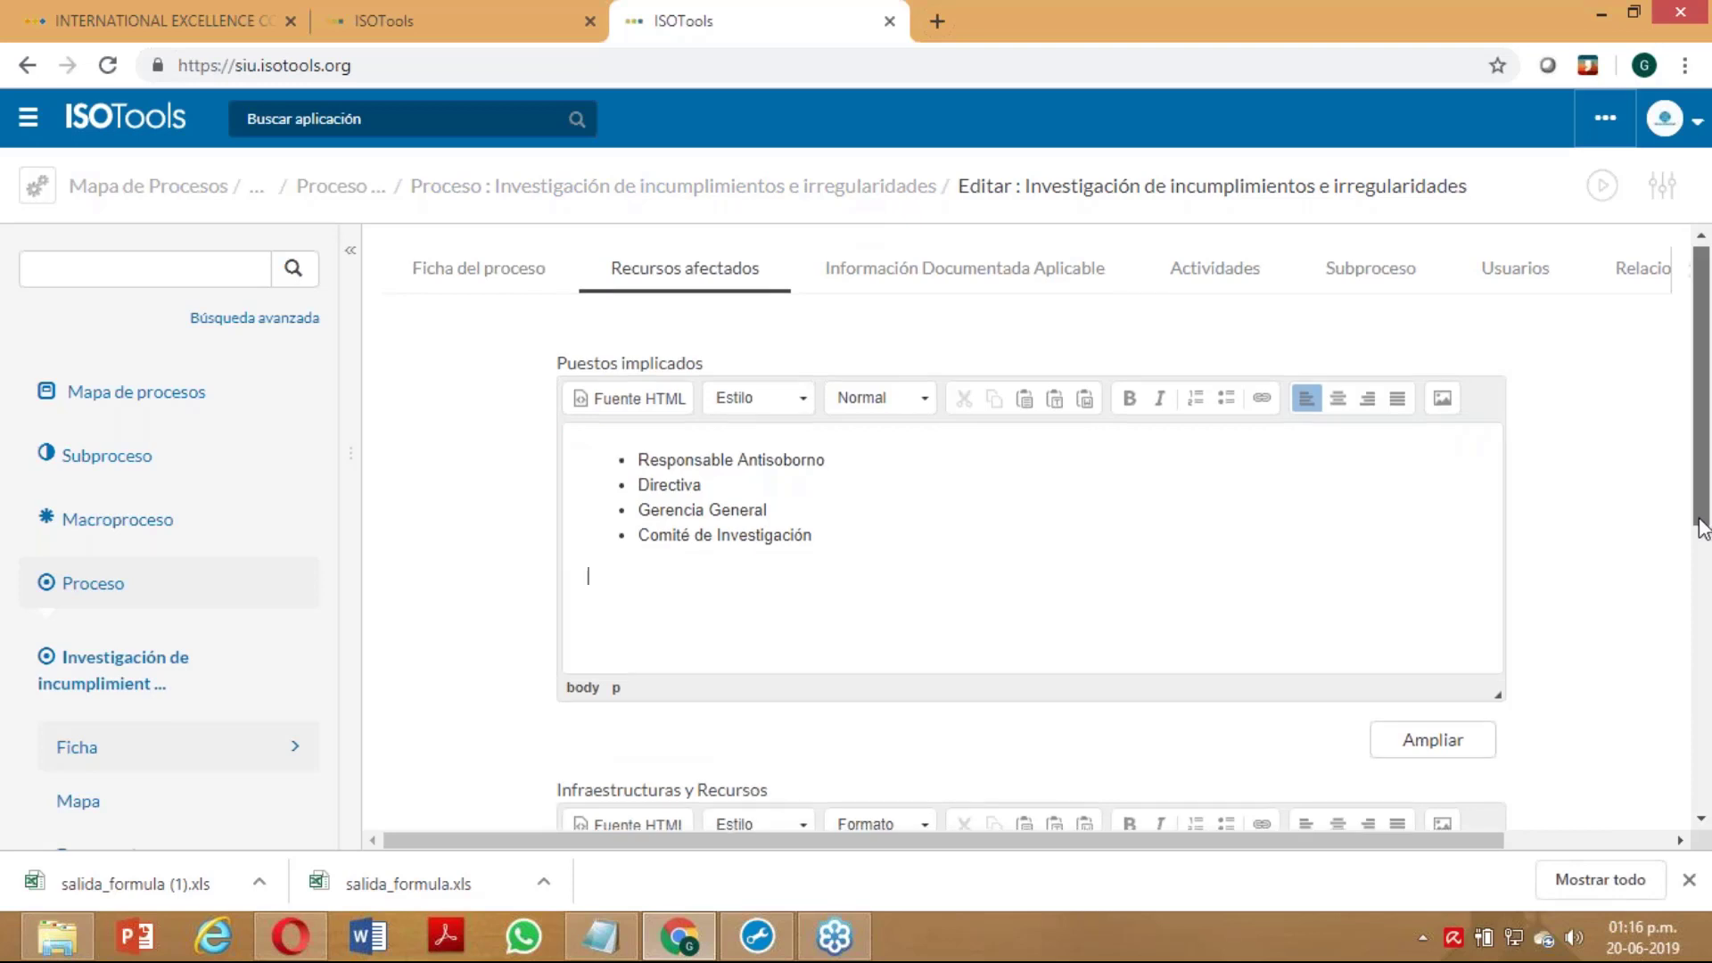
scroll(1425, 718, "down", 6)
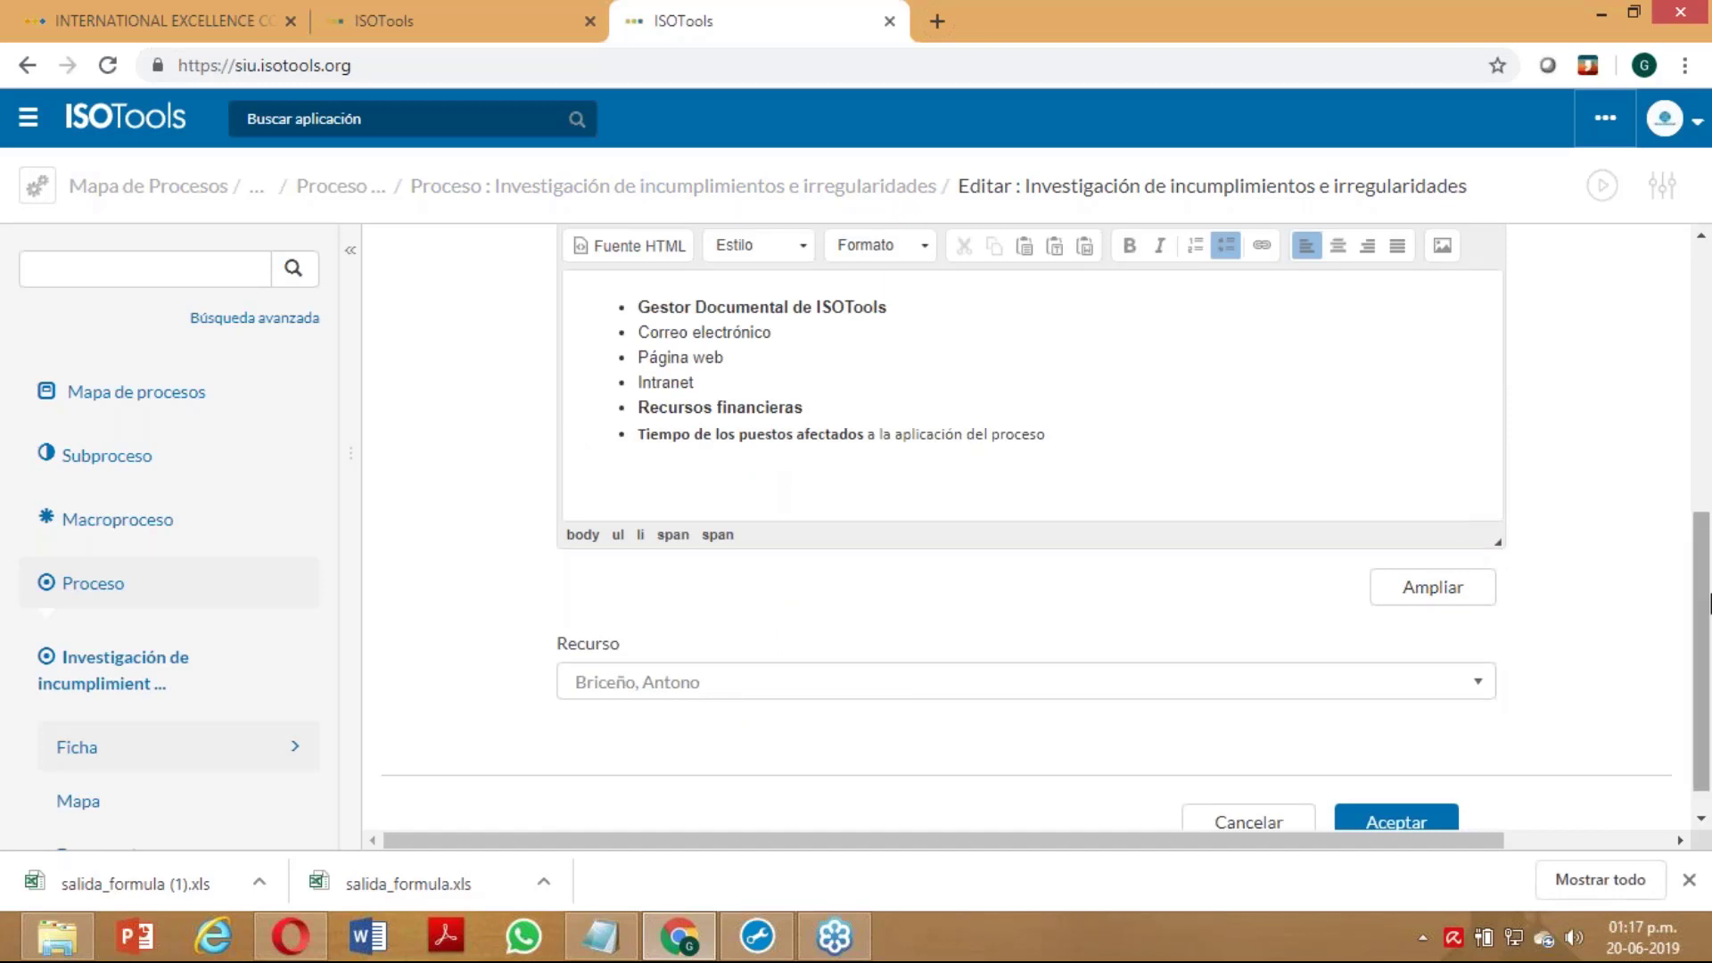
scroll(1443, 491, "up", 10)
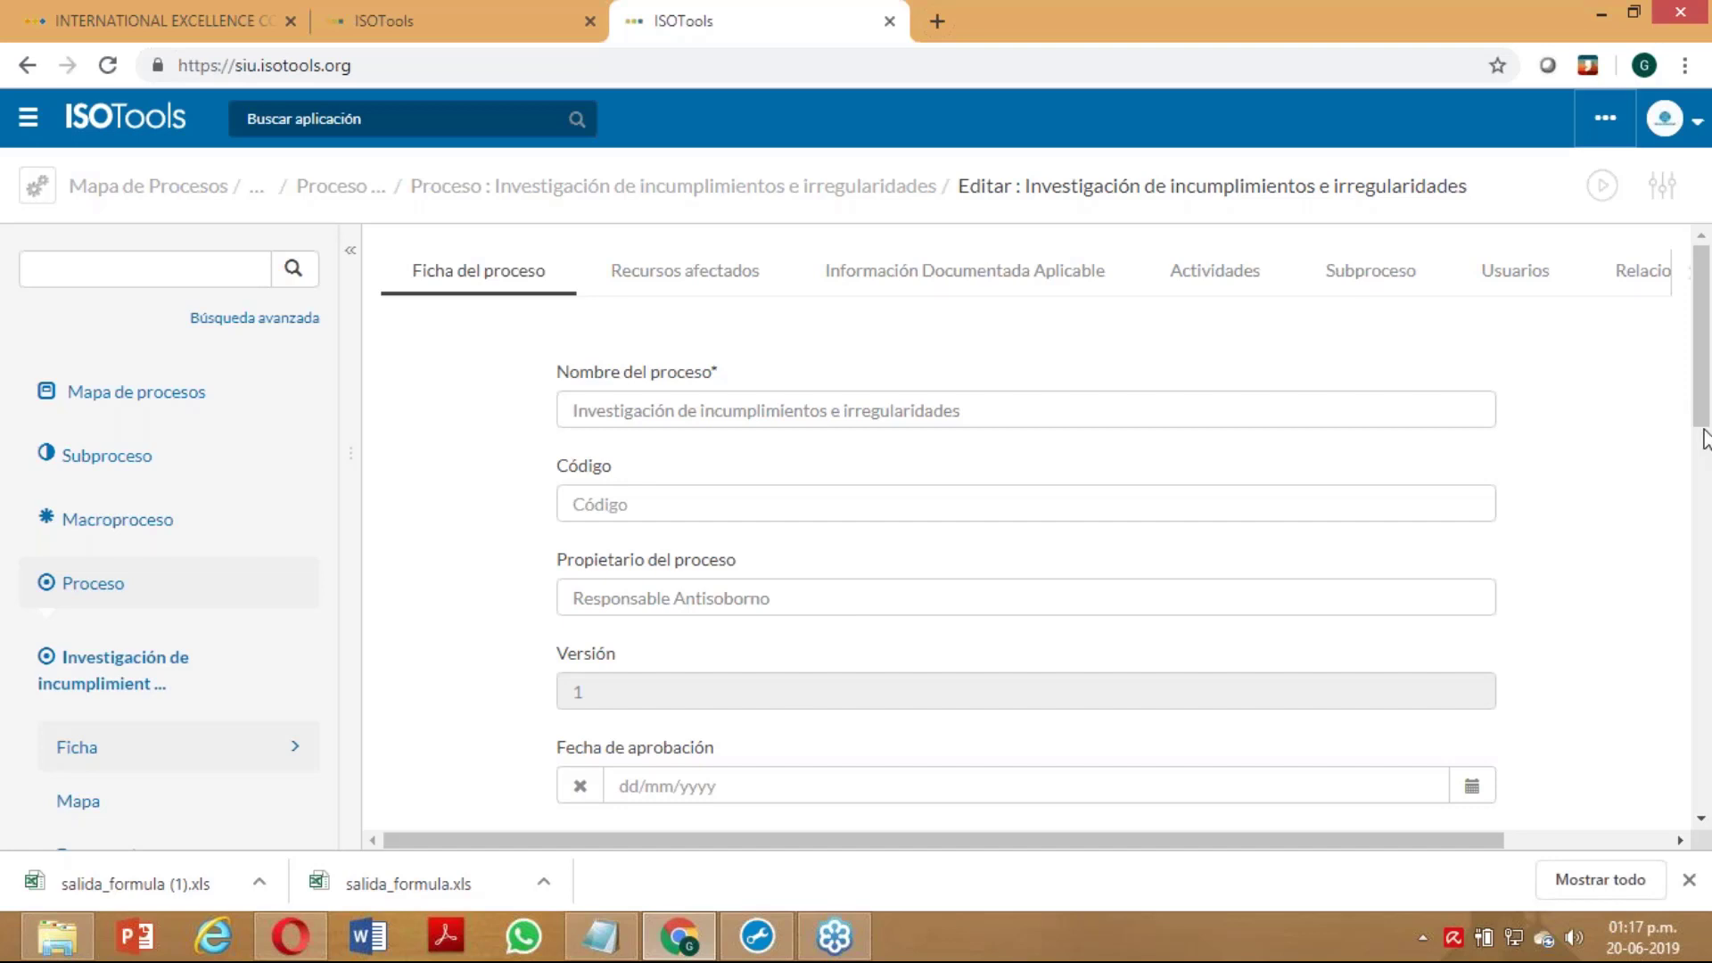
Review the Ficha del proceso fields of the edit form down to Actividades realizadas en el proceso
scroll(1701, 437, "down", 1)
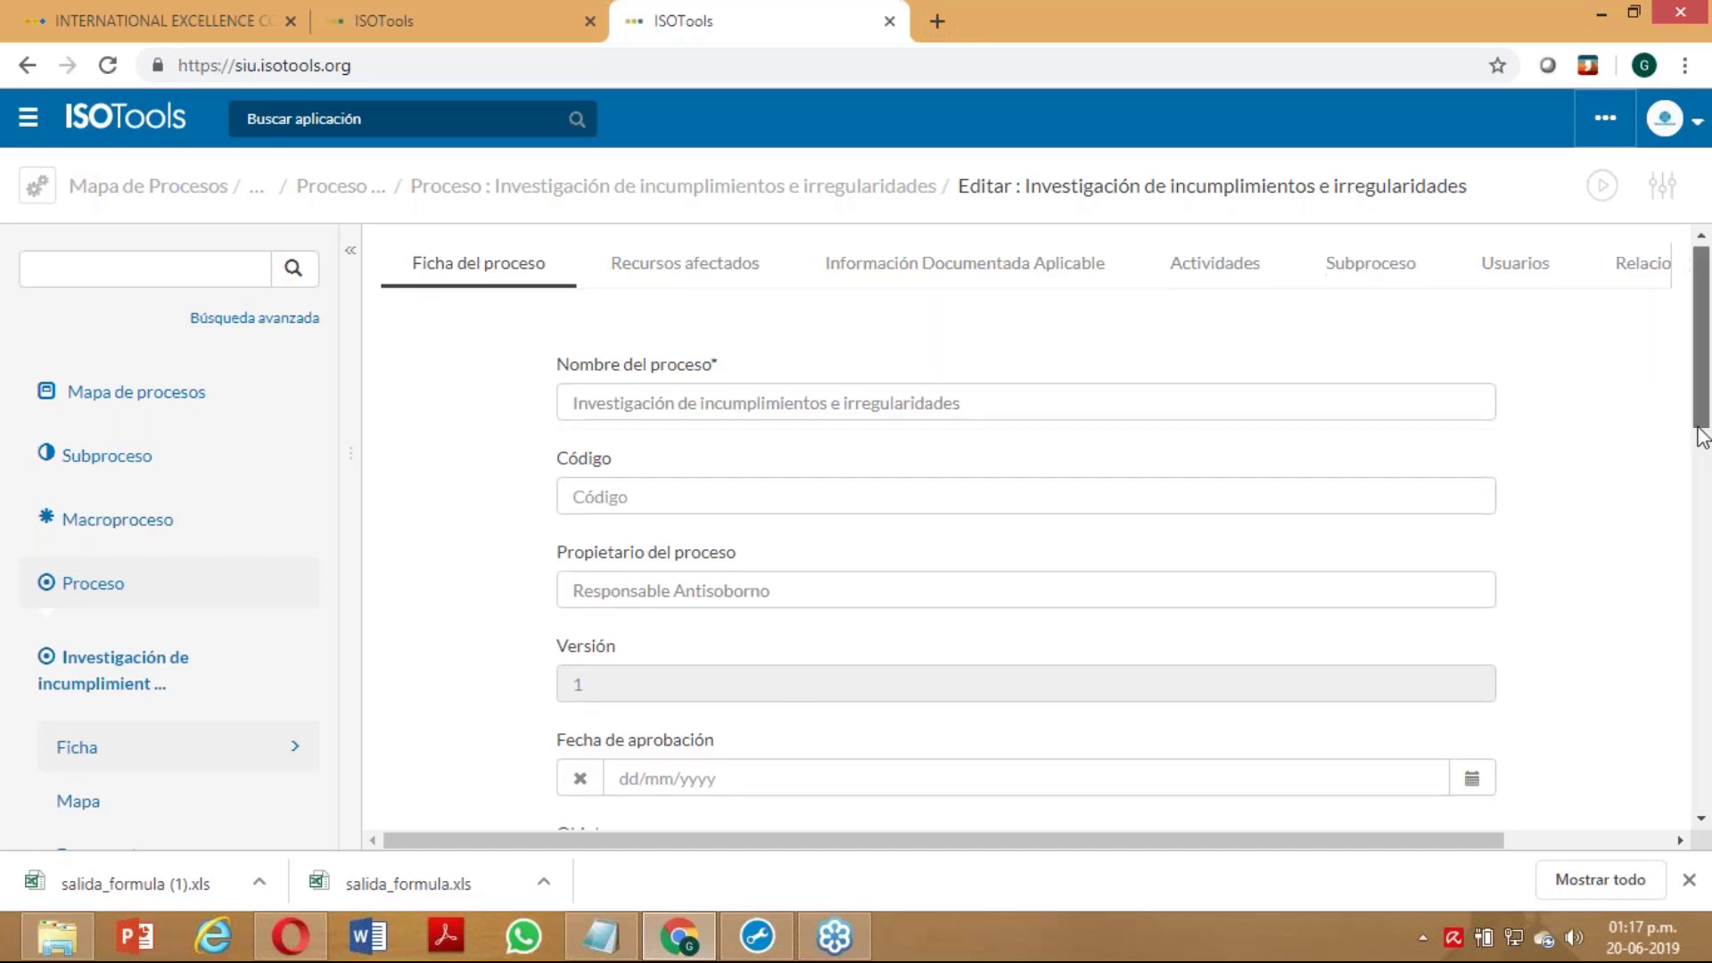
left_click_drag(1701, 437, 1708, 709)
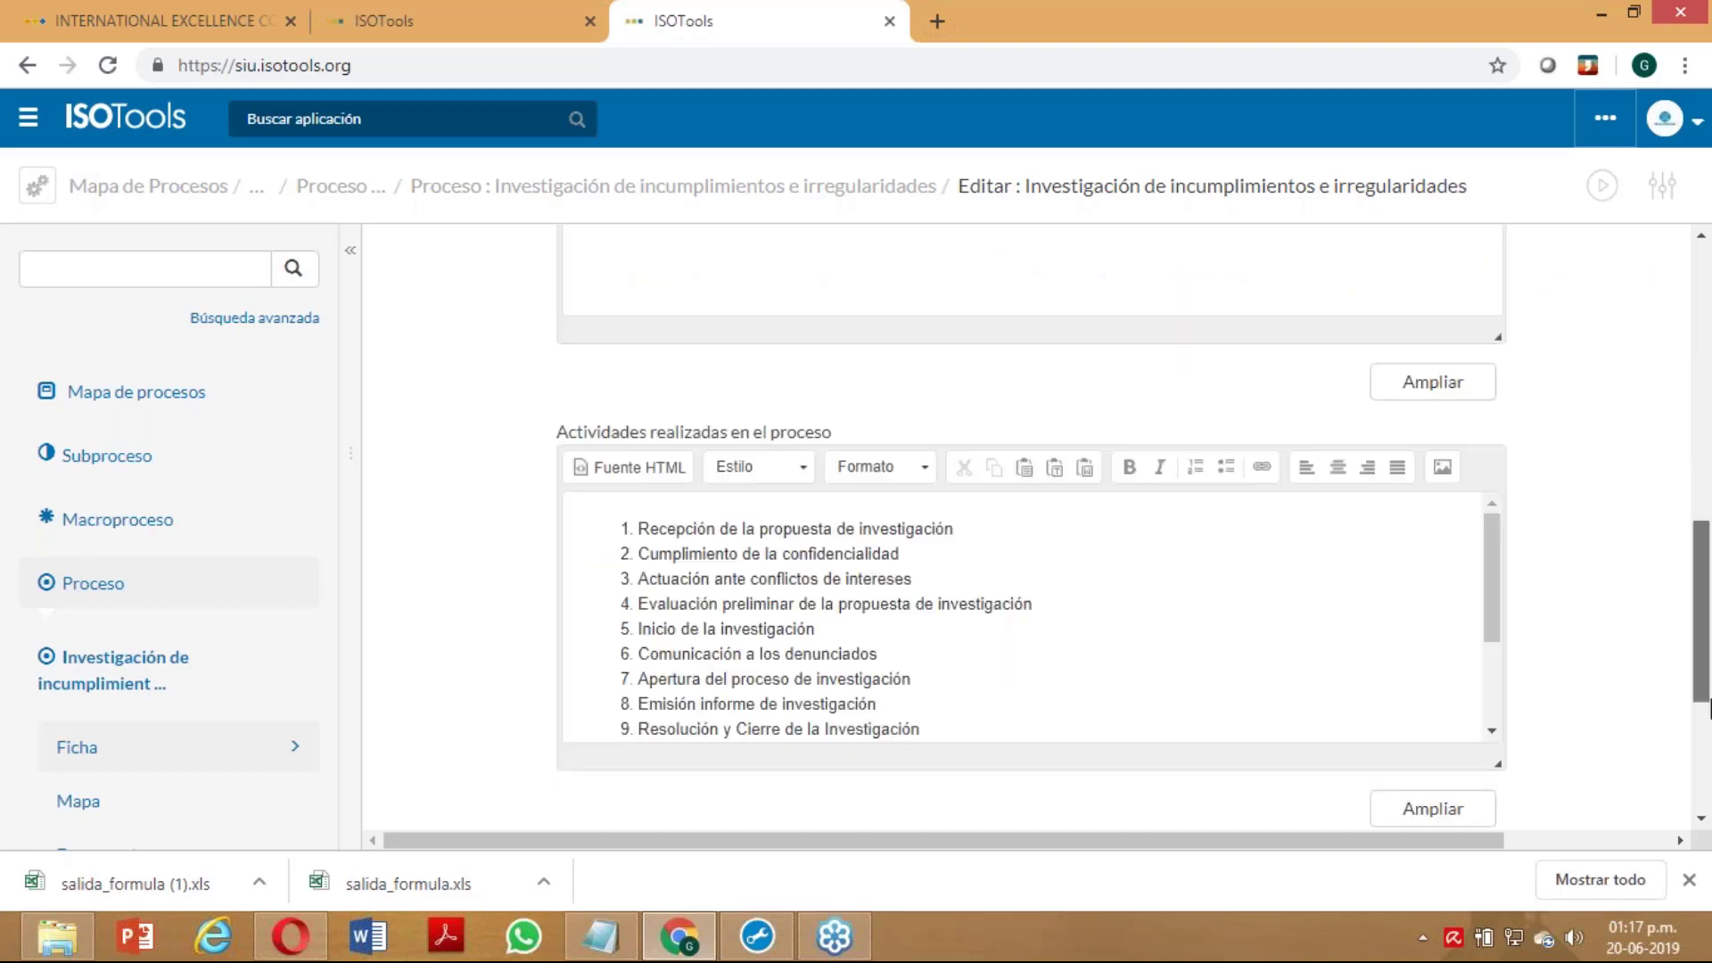
left_click_drag(1707, 709, 1675, 522)
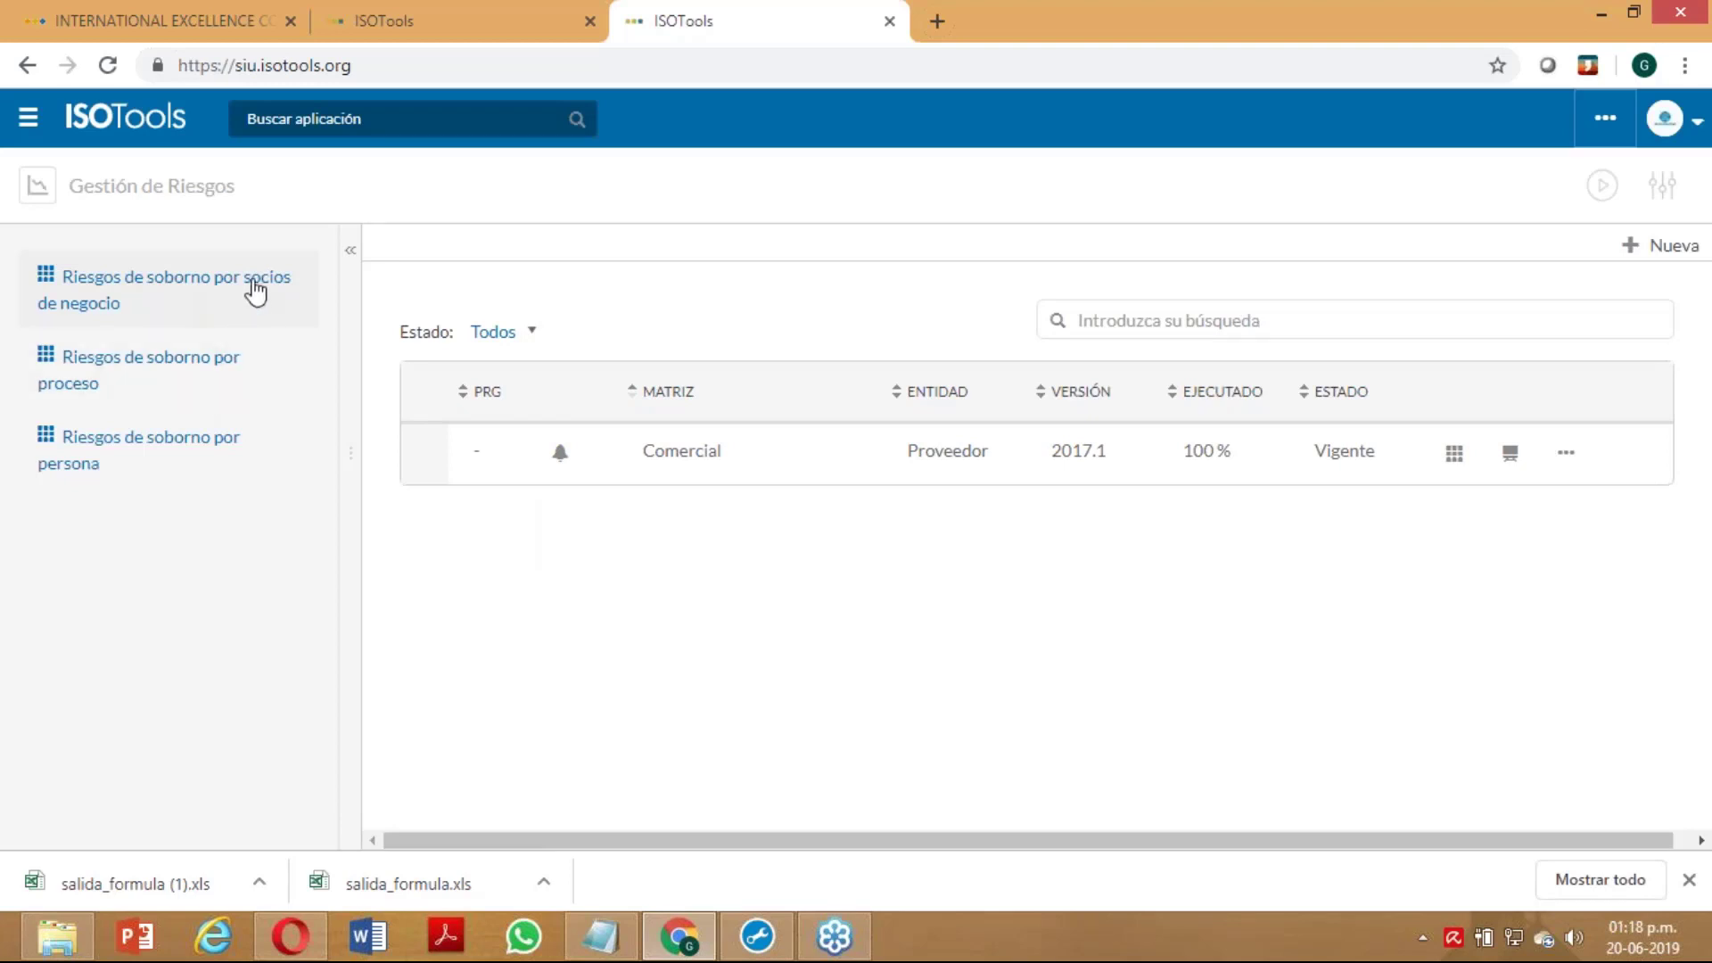
View the risk evaluations for Riesgos de soborno por proceso and Riesgos de soborno por persona, and return to the process list
left_click(234, 382)
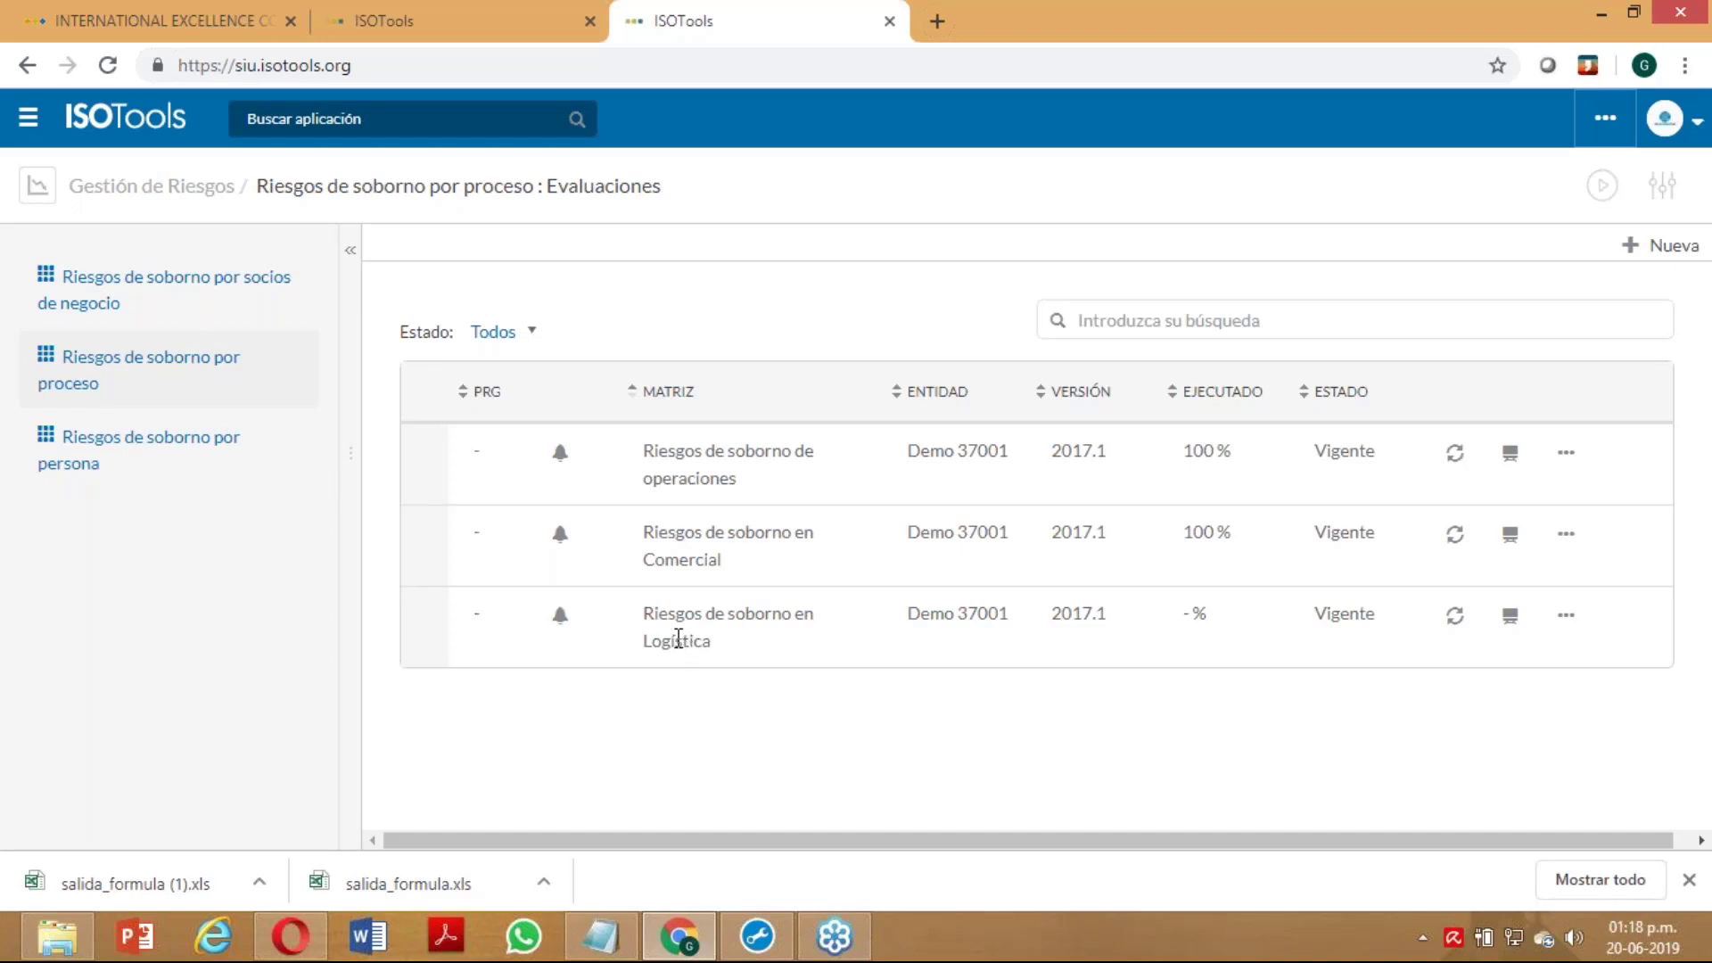
left_click(253, 452)
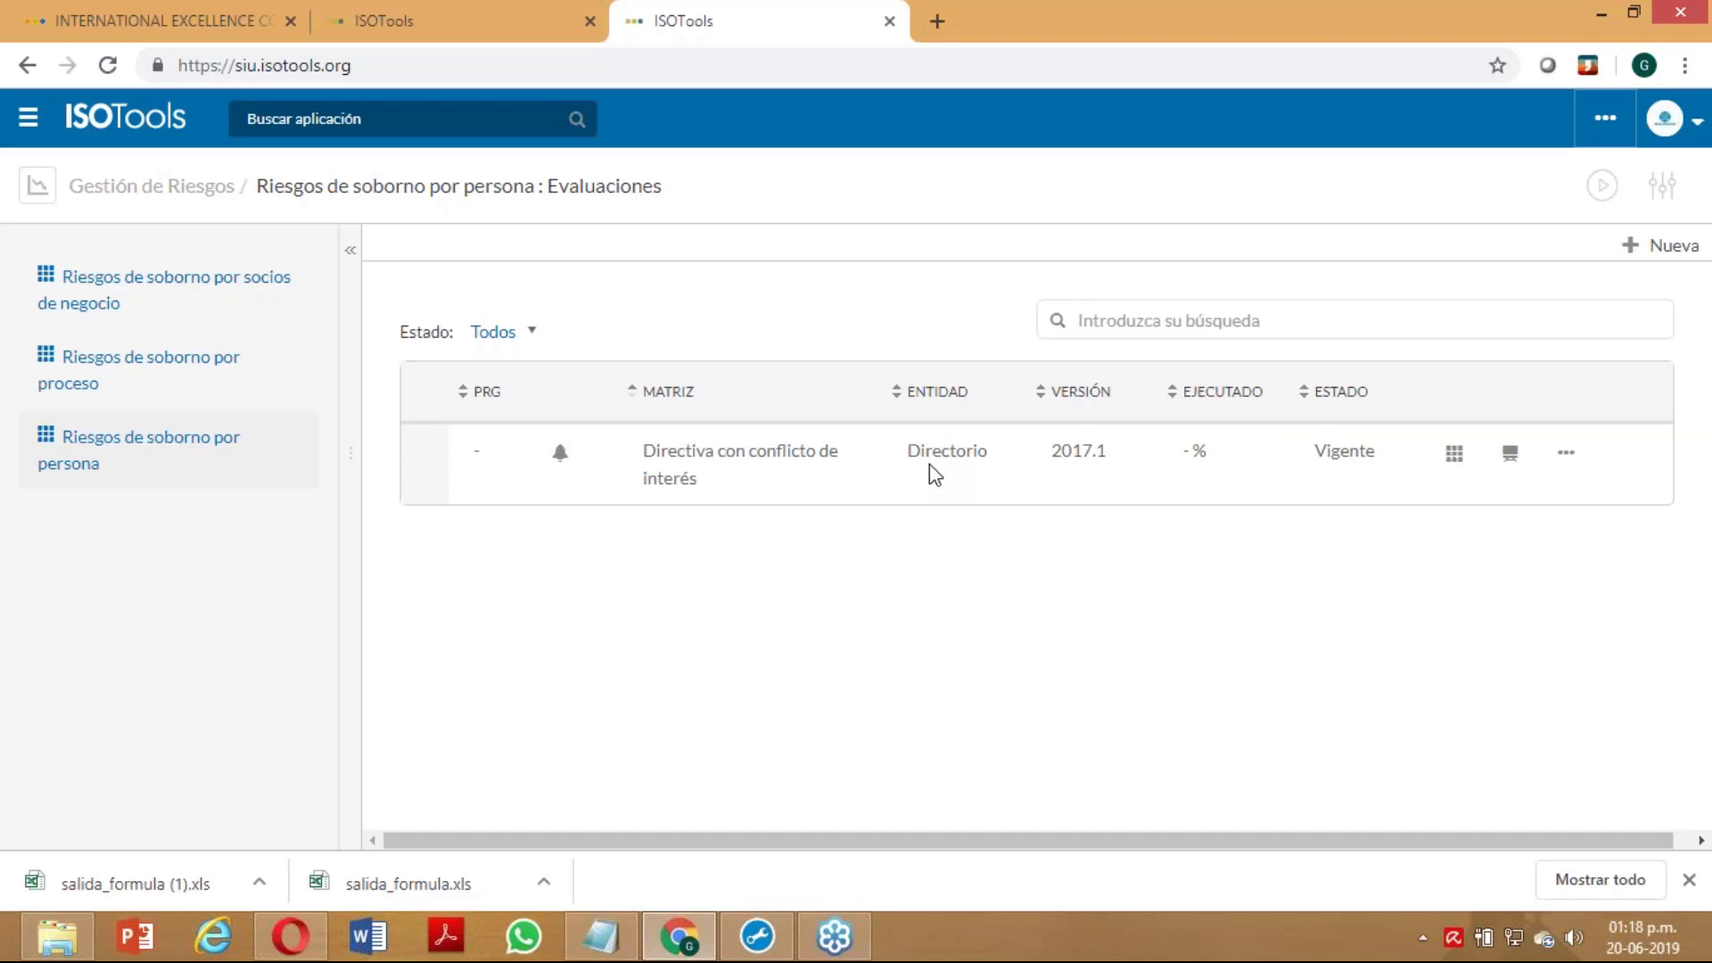
left_click(243, 378)
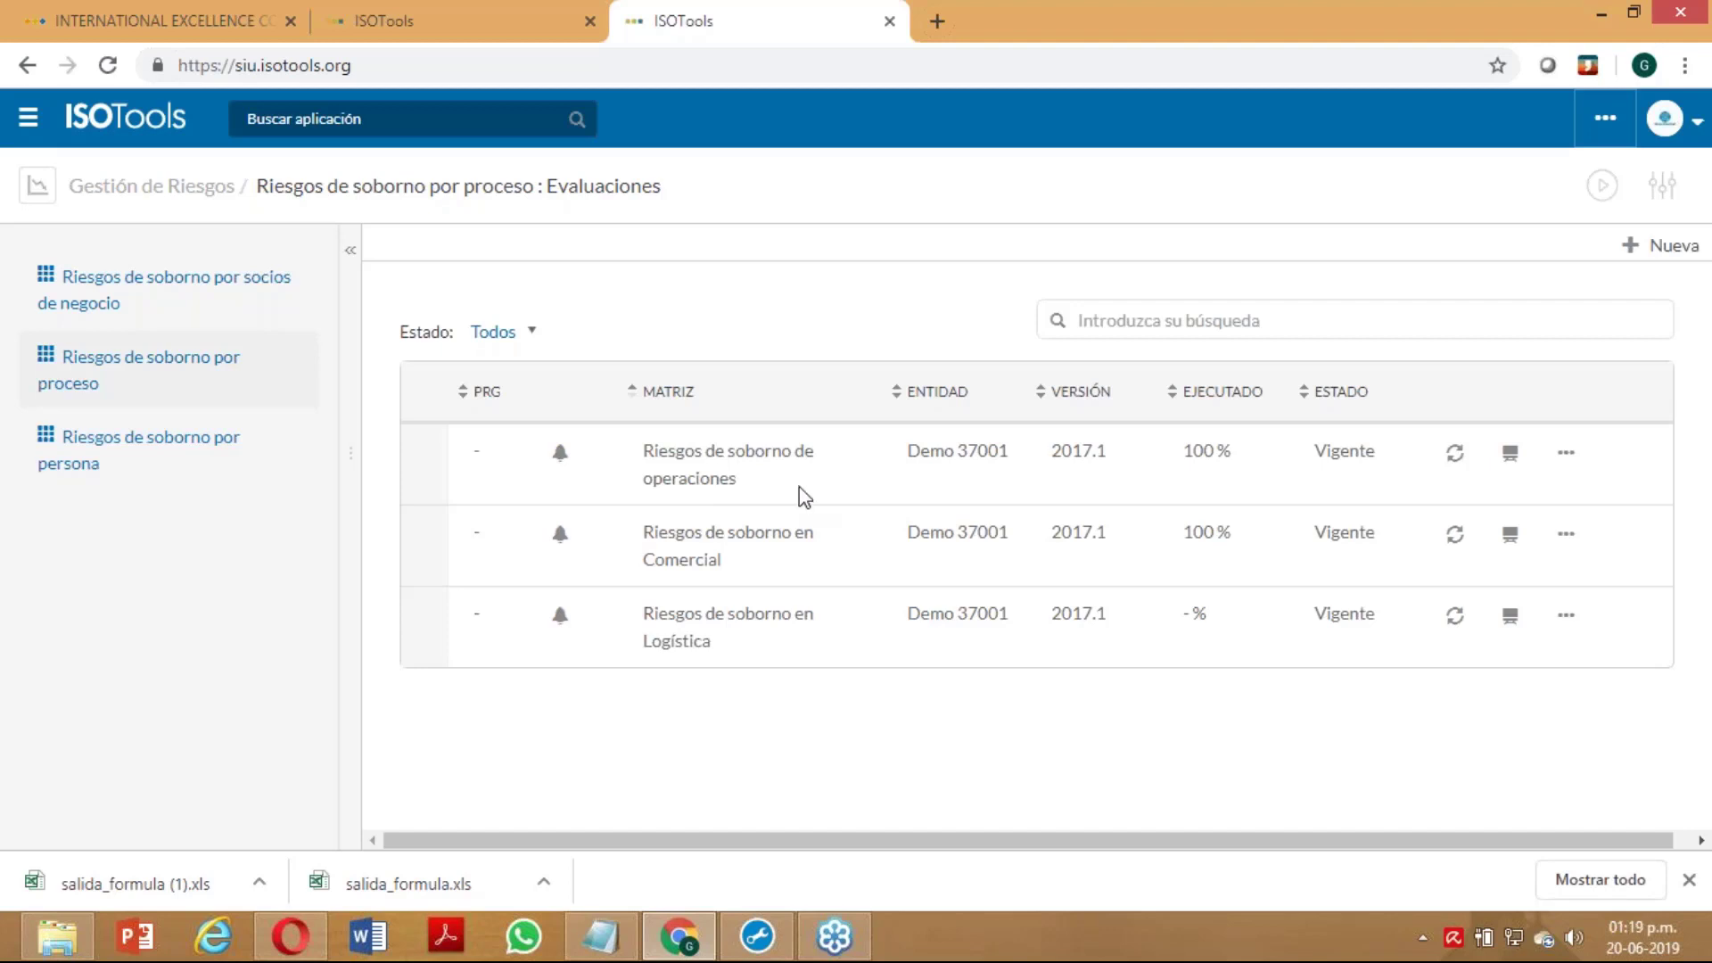
Open the matrix of the Riesgos de soborno de operaciones evaluation and collapse the side navigation to see all its rows
left_click(1566, 455)
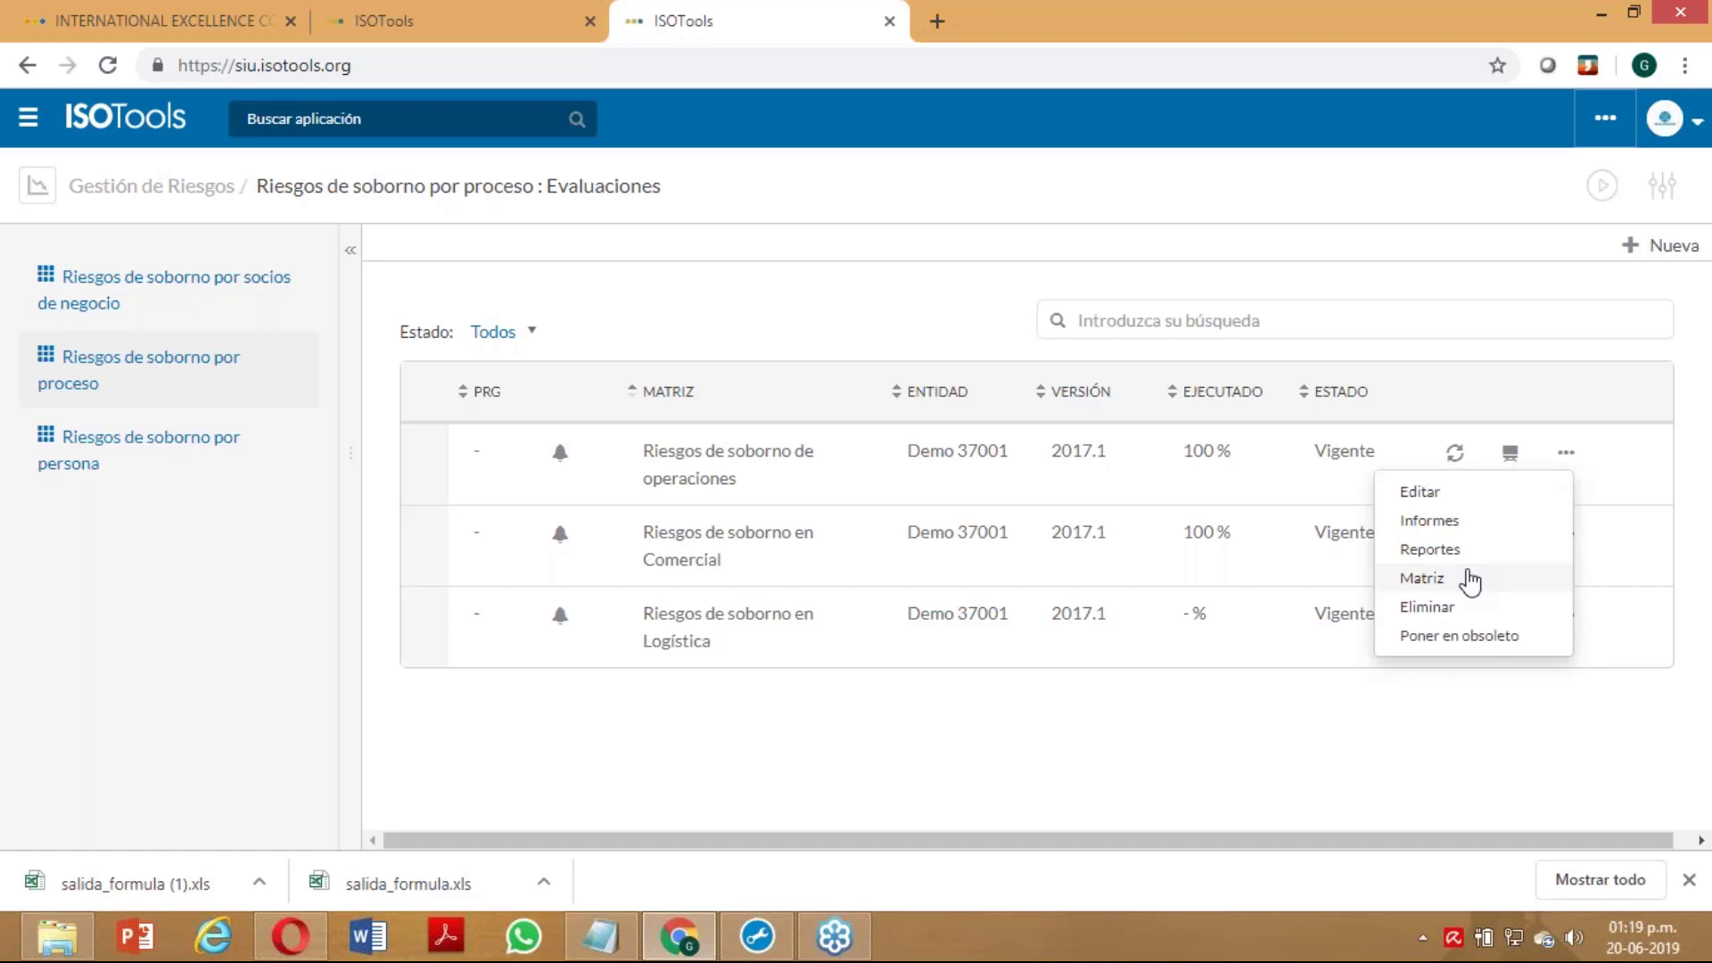
left_click(1469, 582)
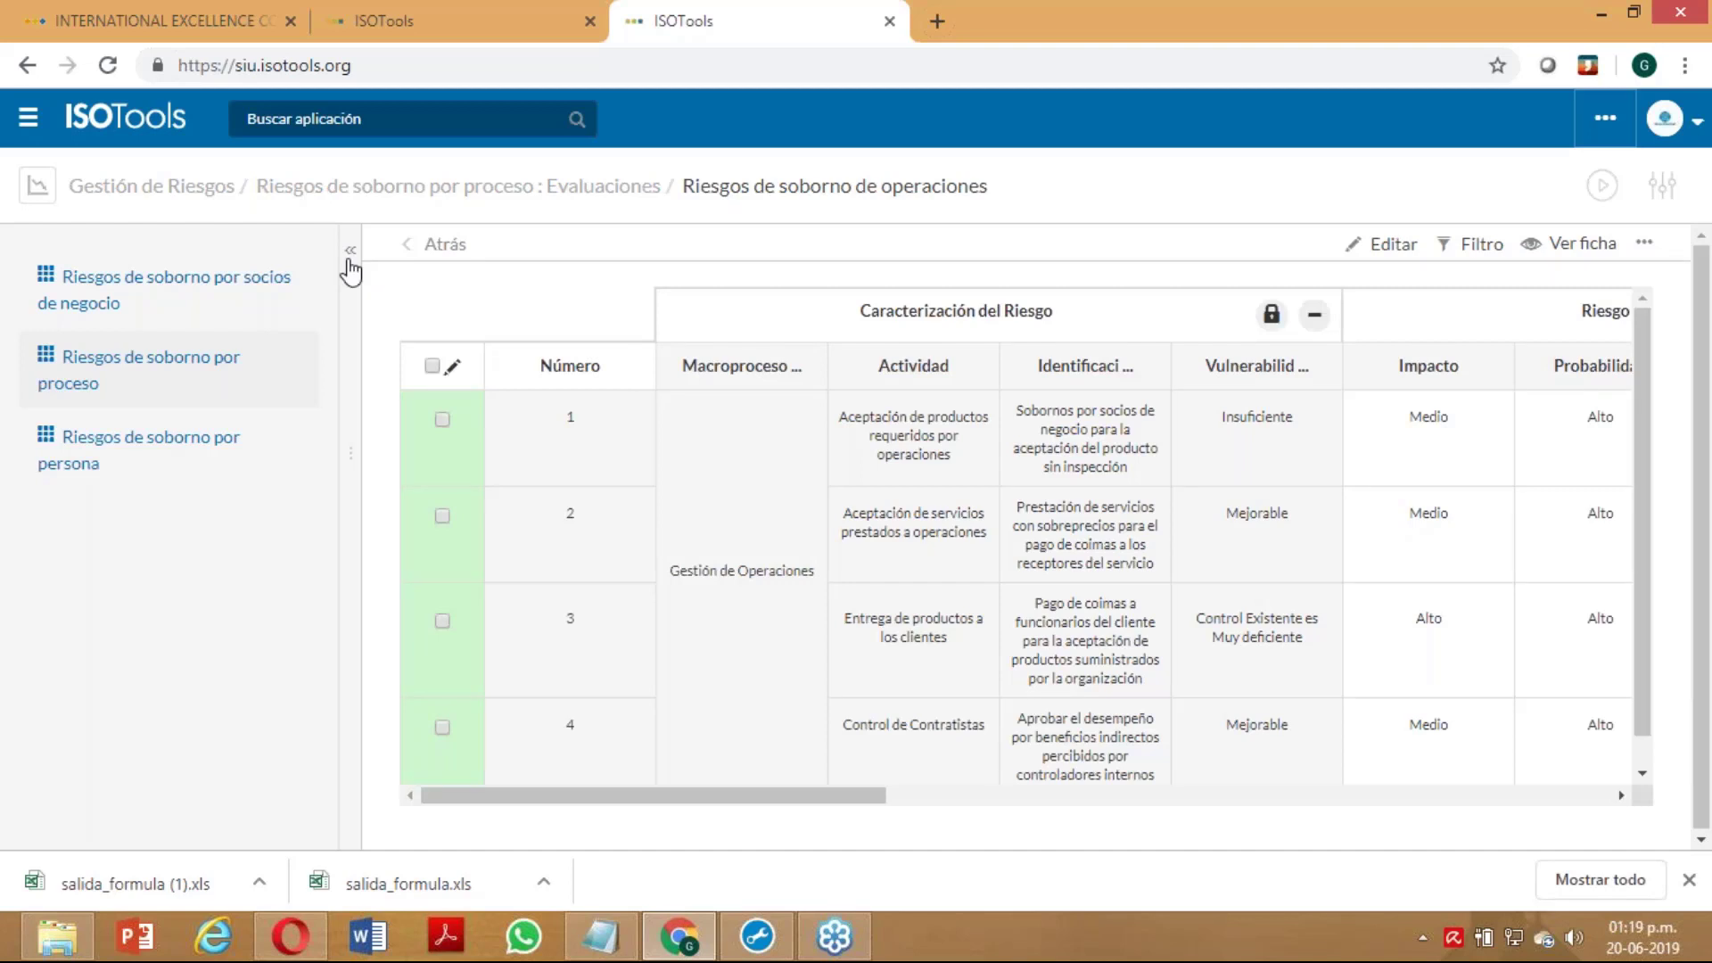
left_click(350, 260)
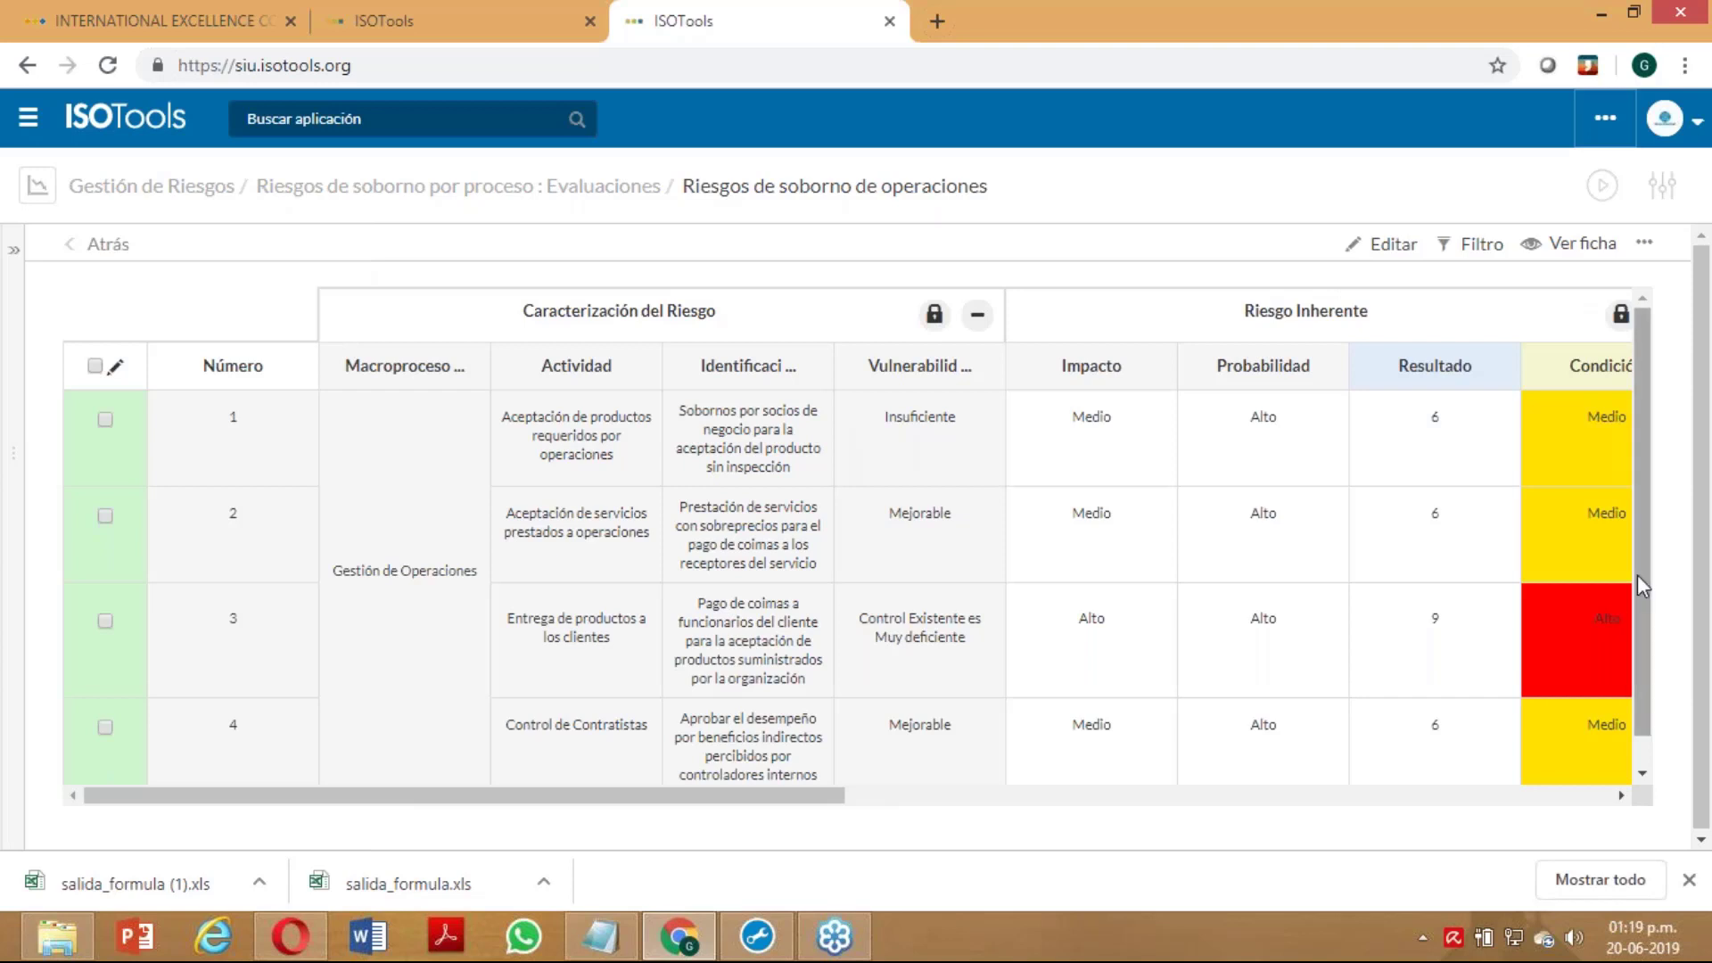
left_click(1637, 574)
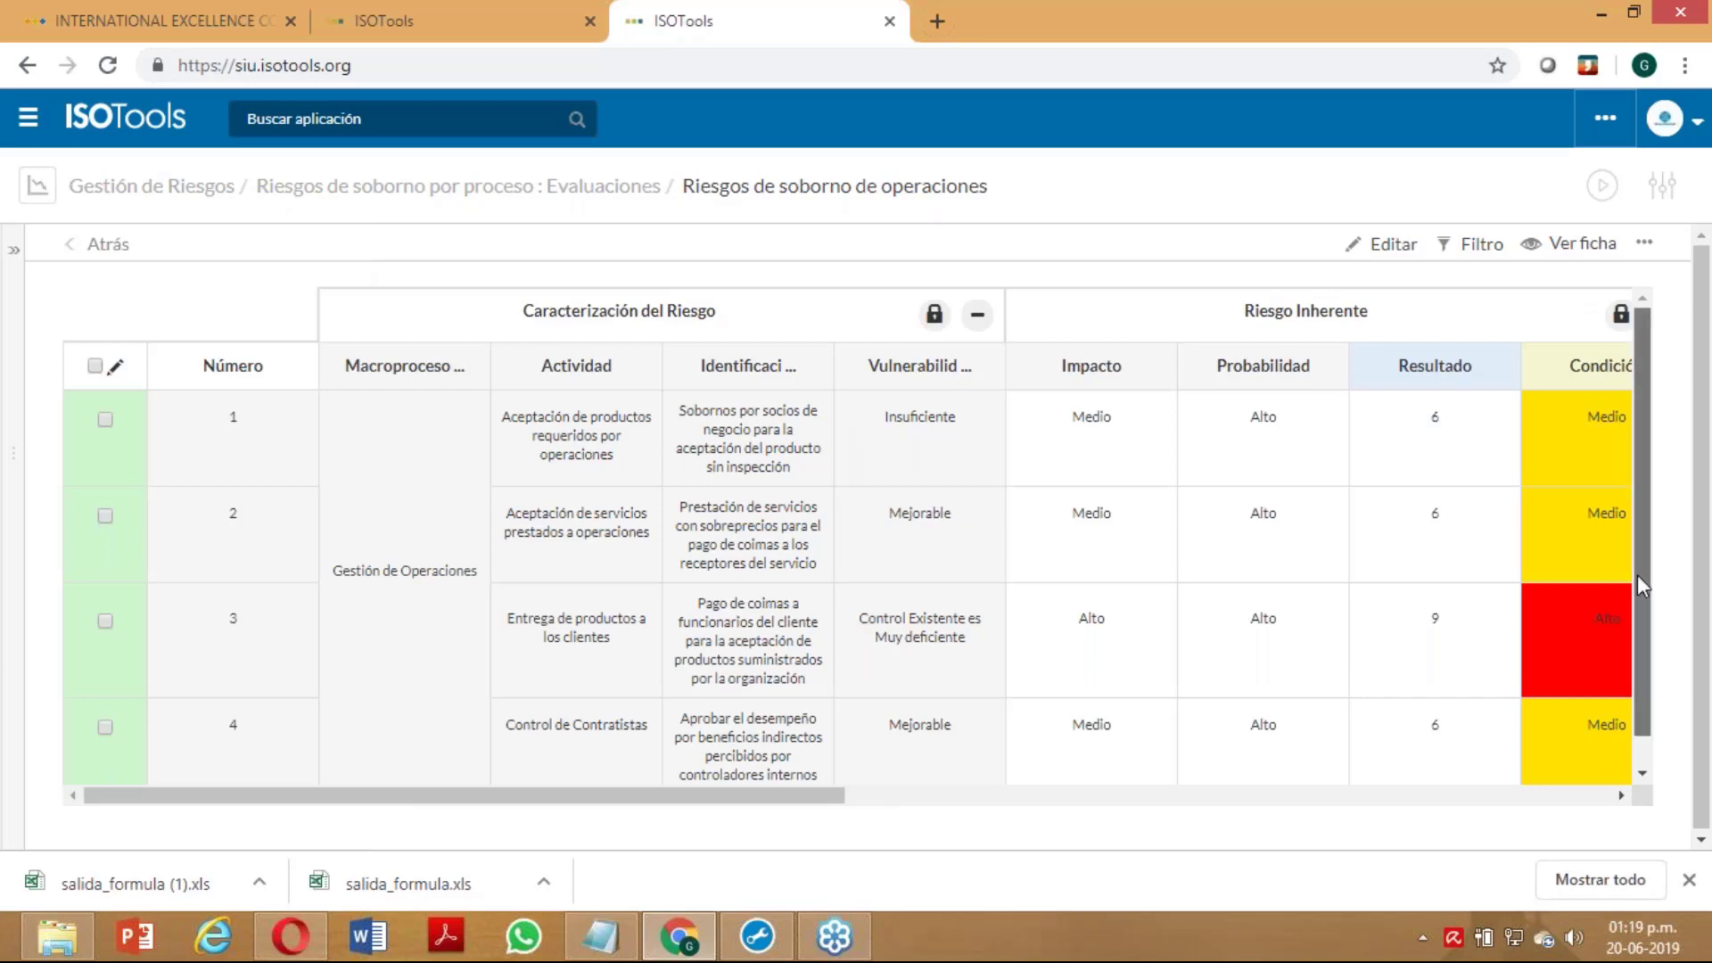
scroll(1637, 575, "down", 1)
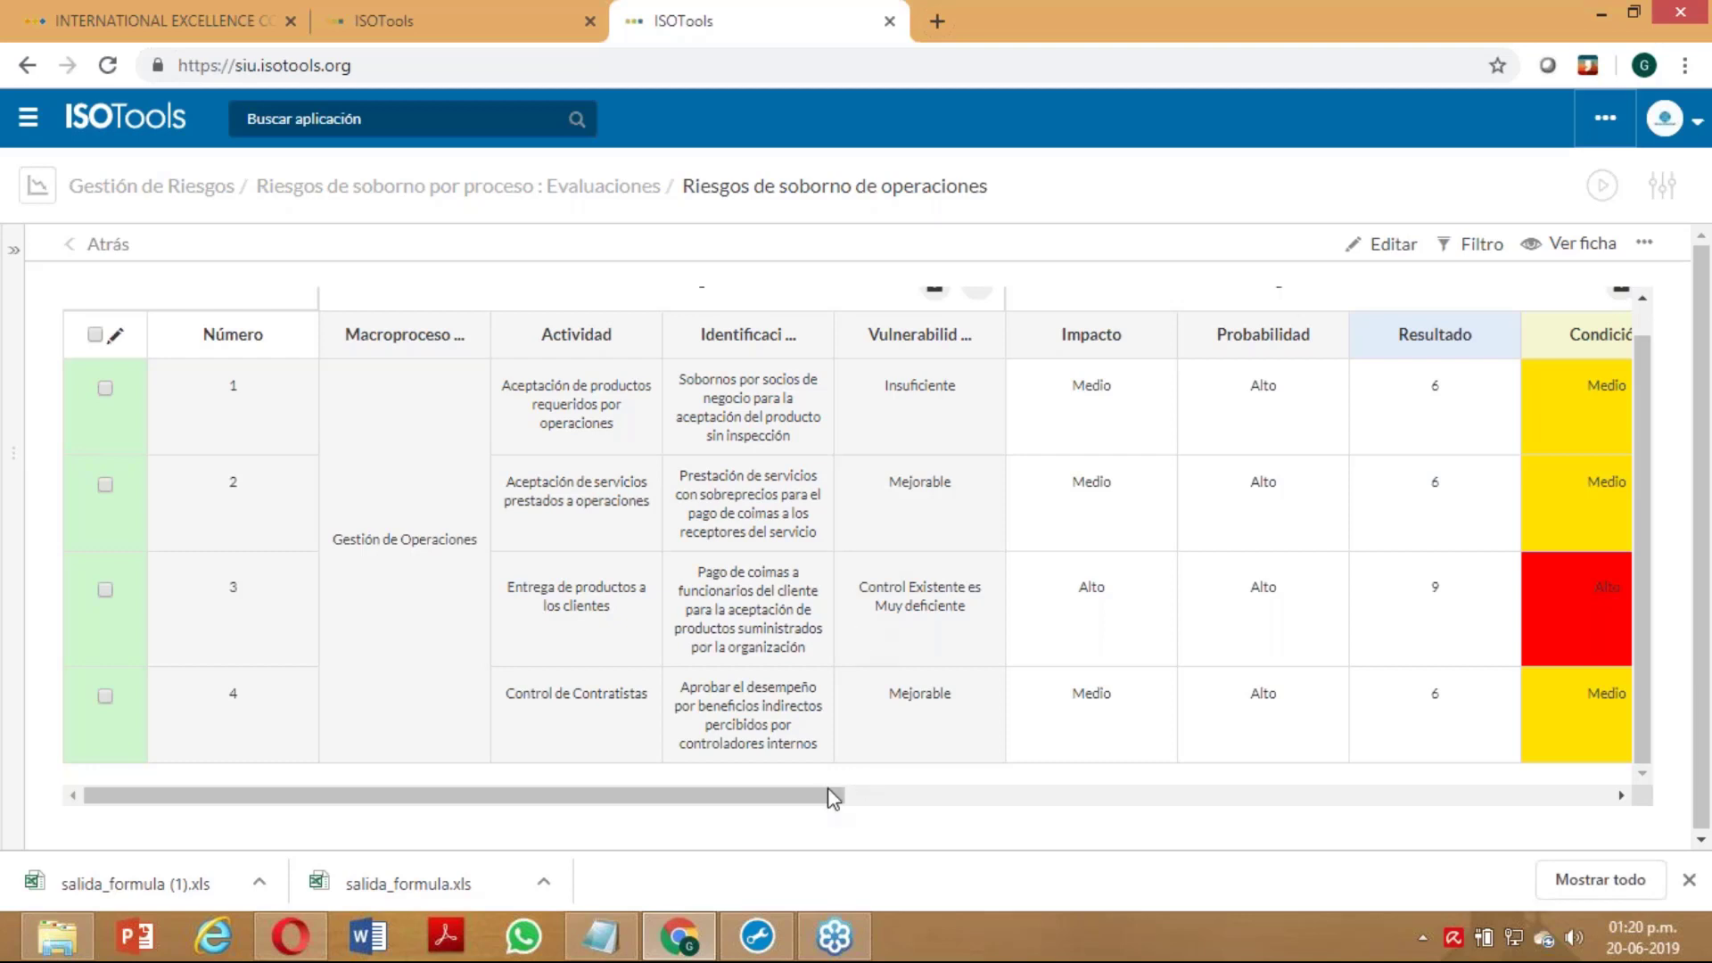
Examine the matrix columns from Caracterización del Riesgo through Riesgo Inherente to the controls beyond them
left_click_drag(828, 789, 827, 793)
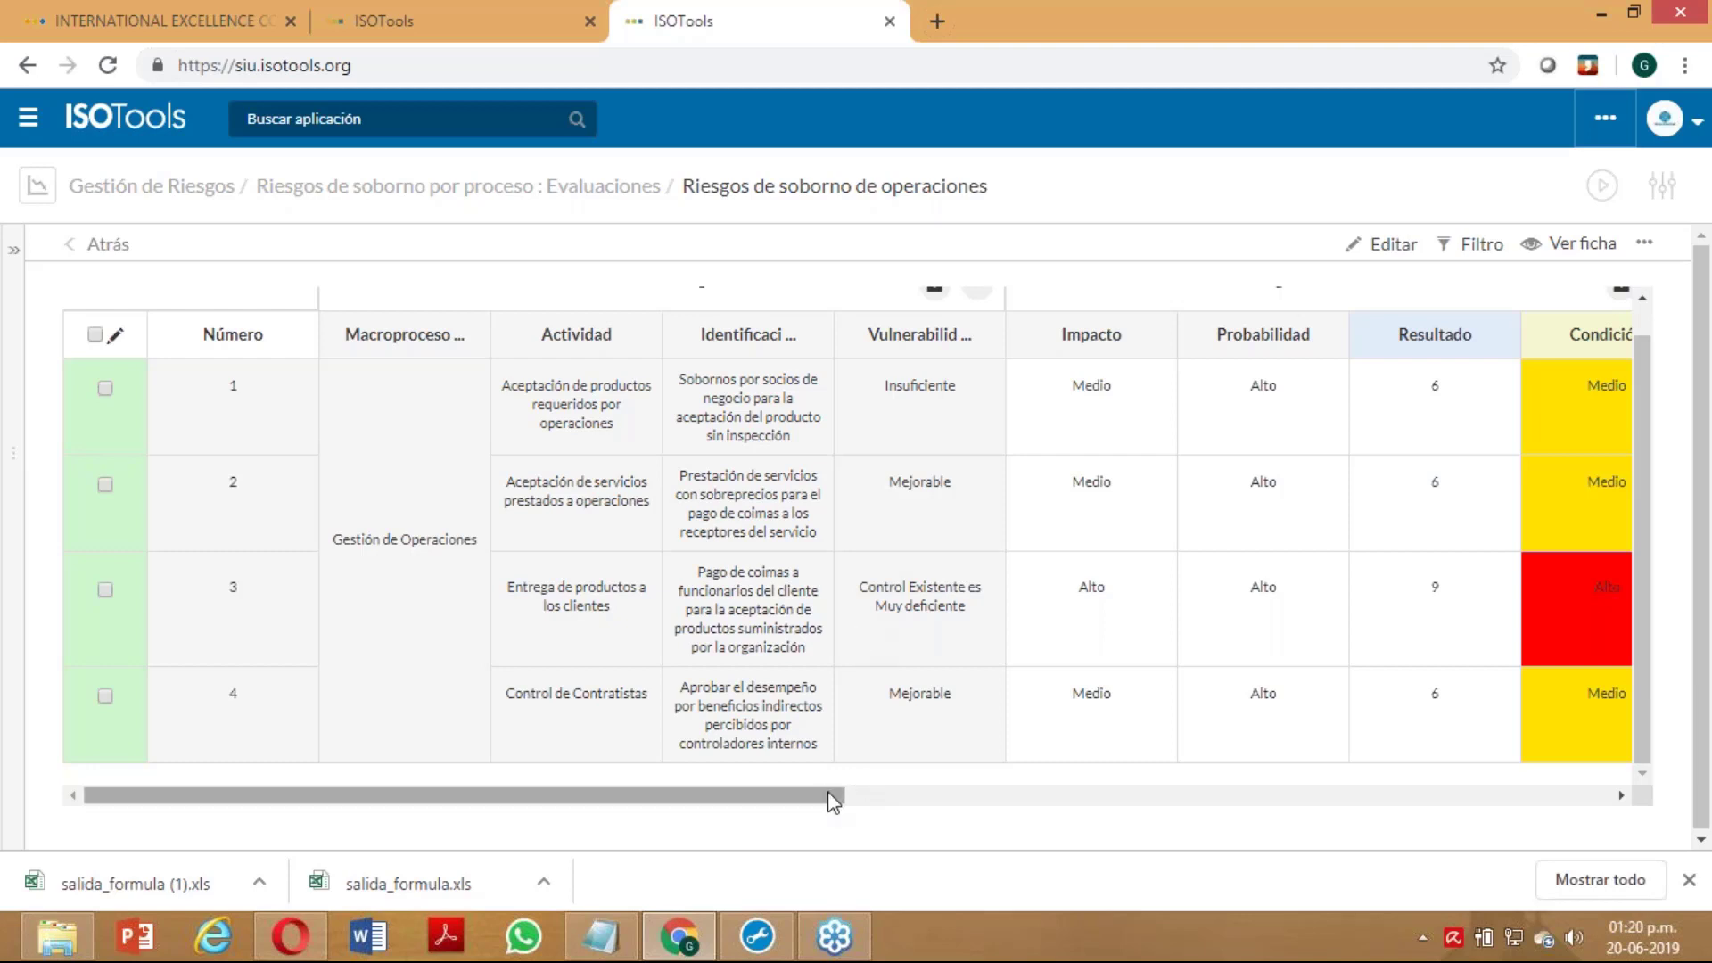
left_click_drag(827, 794, 837, 796)
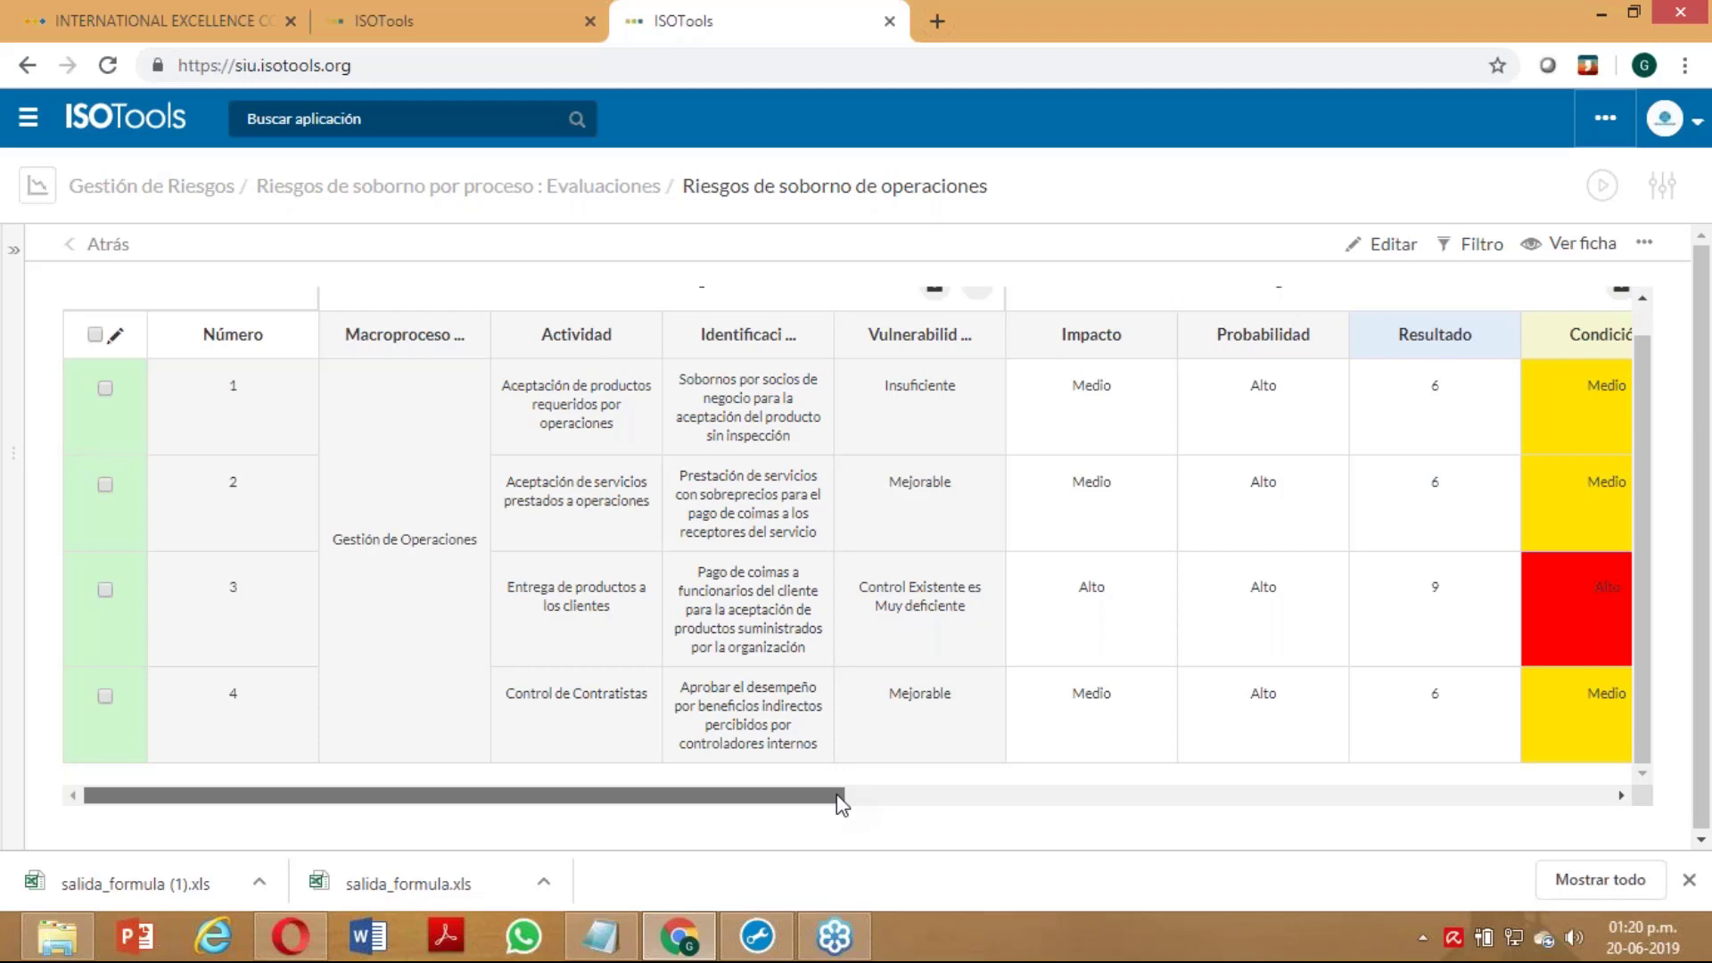
left_click_drag(838, 796, 853, 796)
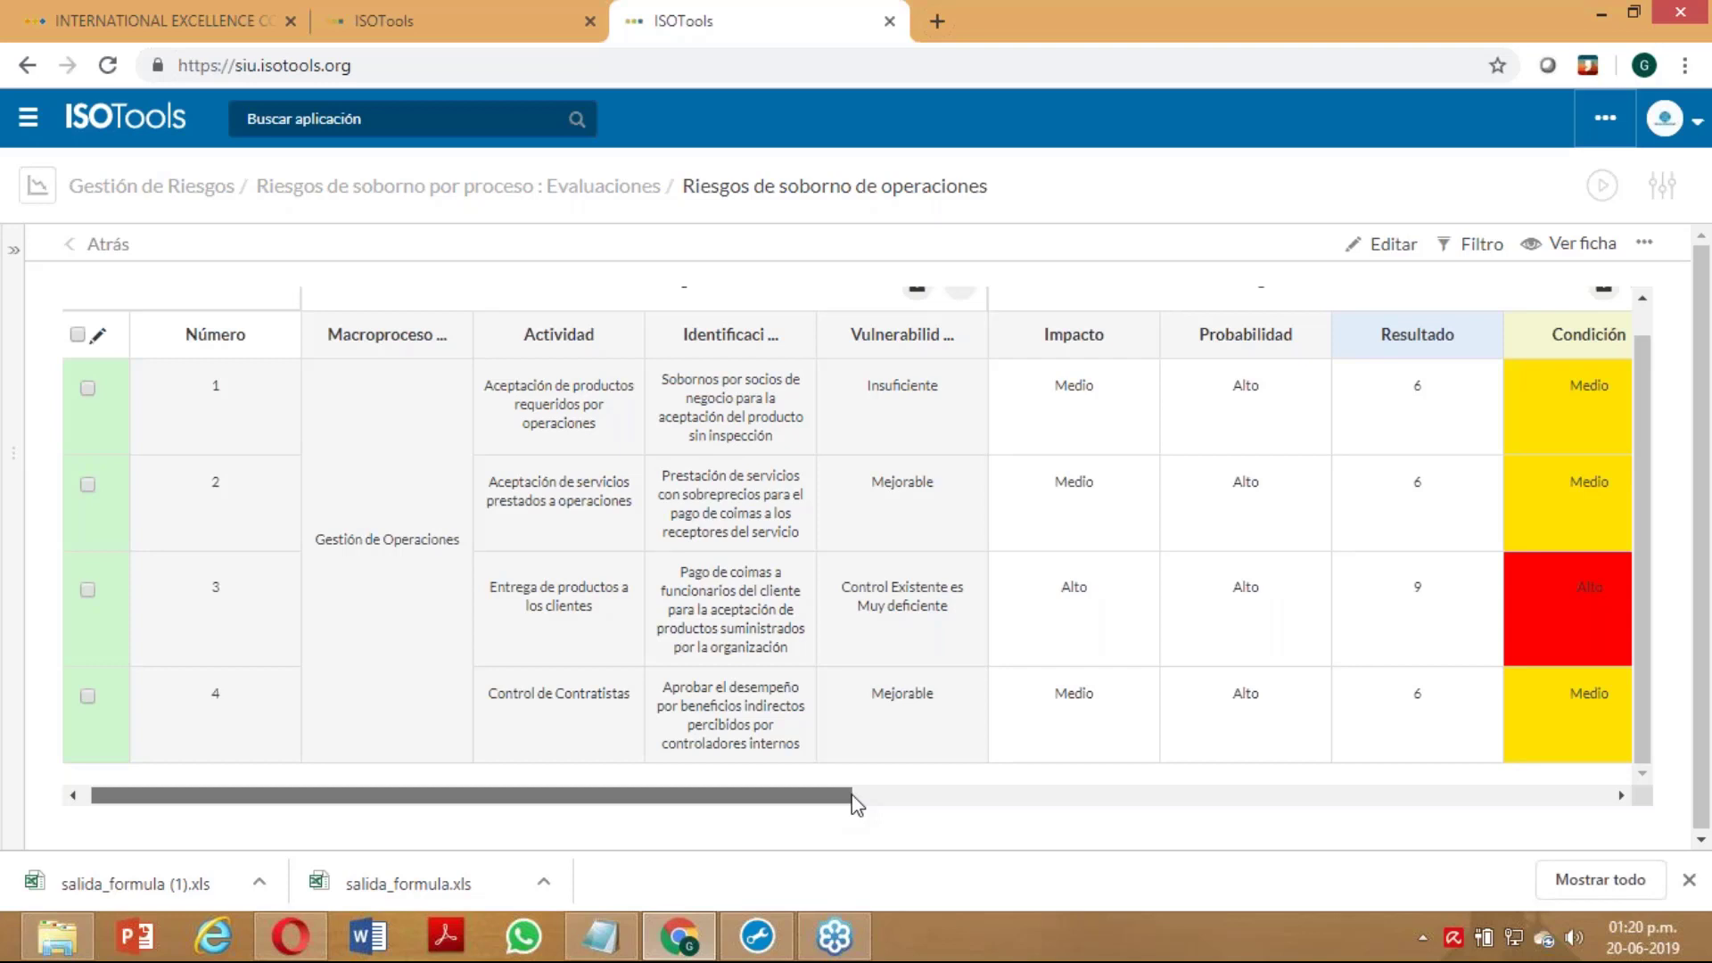
left_click_drag(856, 802, 899, 802)
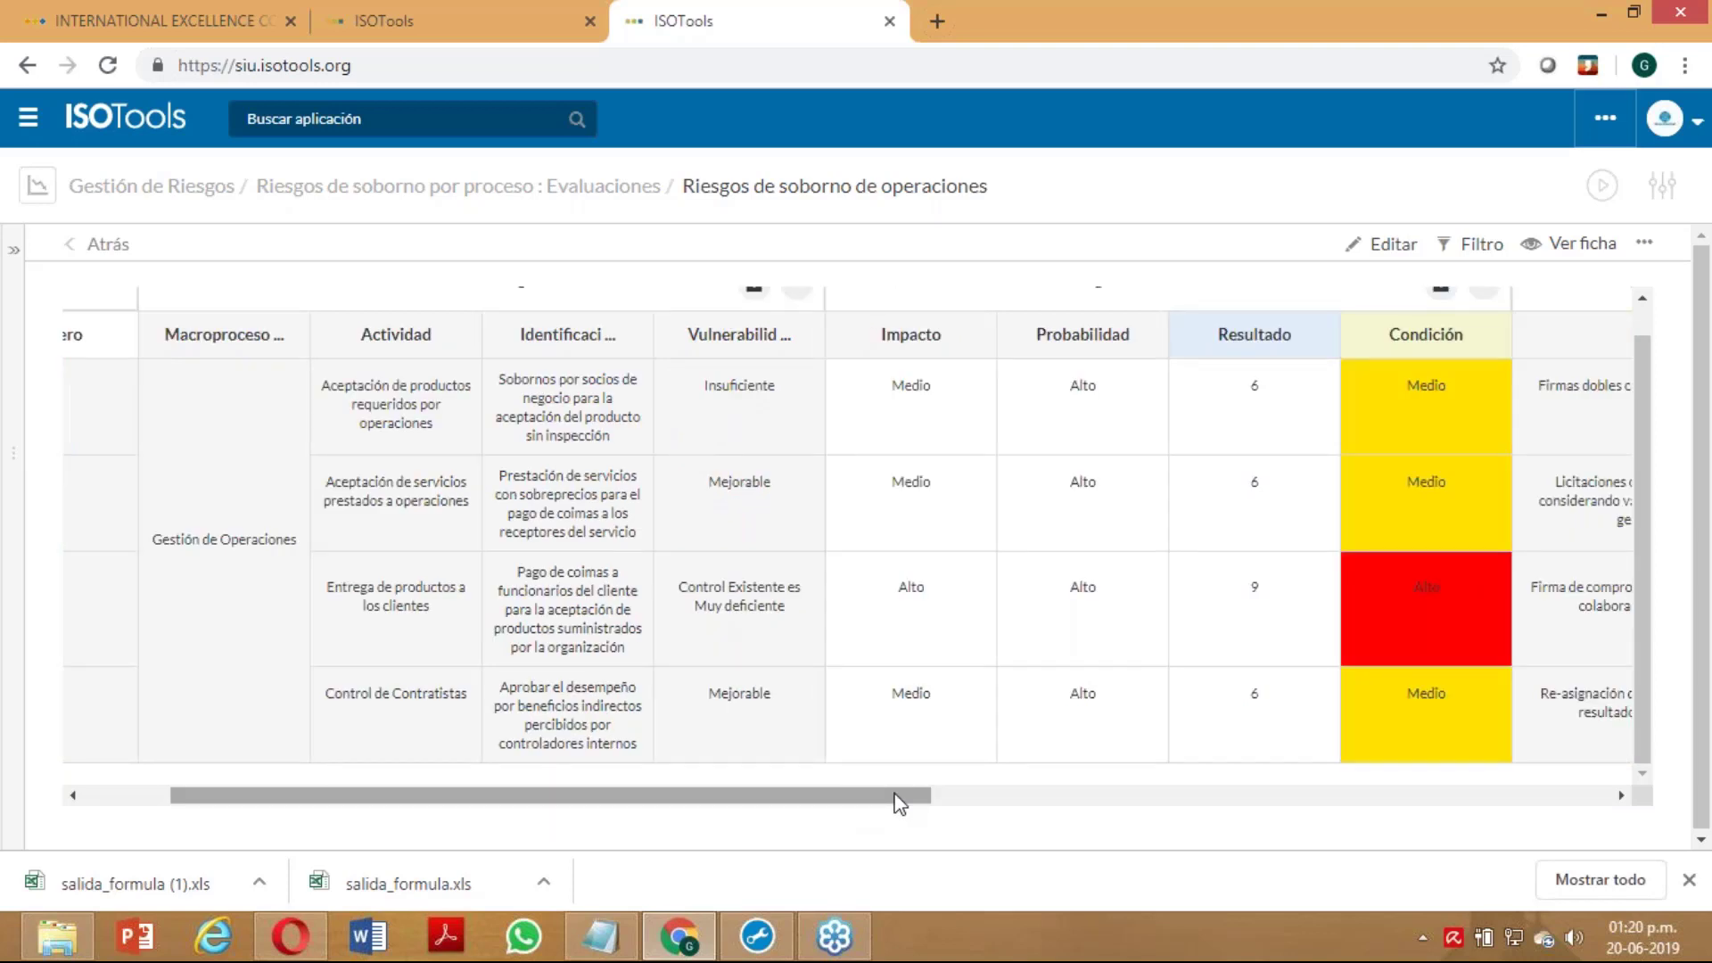
left_click_drag(899, 803, 1227, 803)
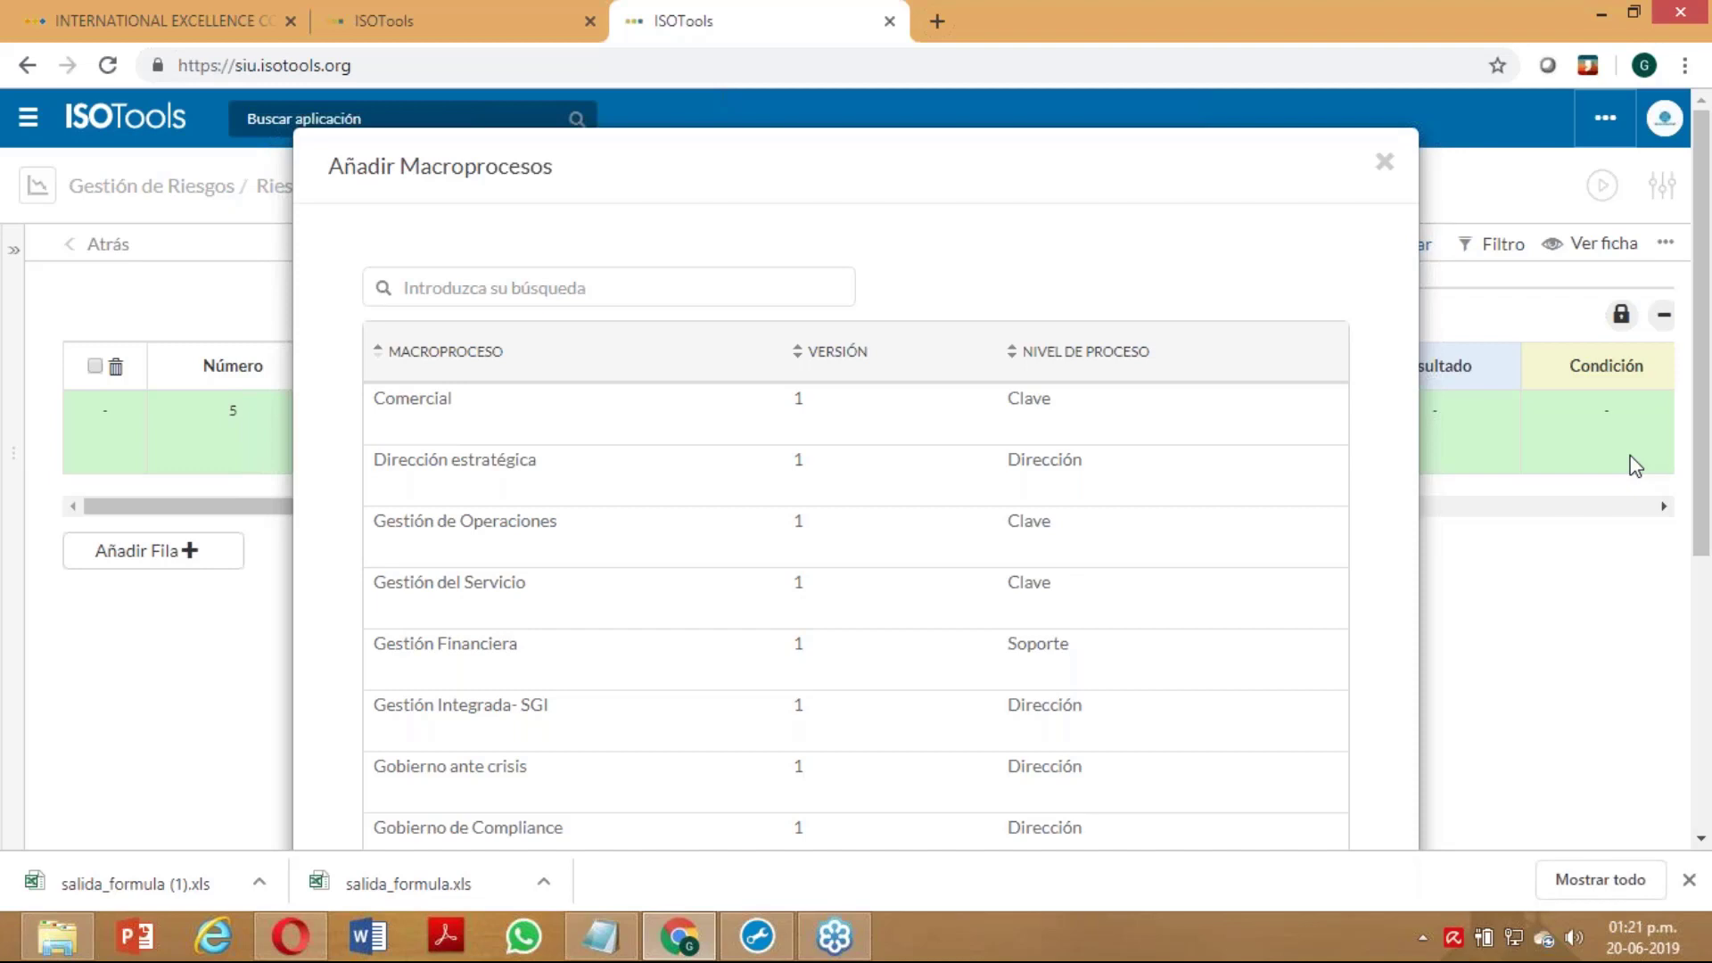
Assign the macroprocess Gestión de Operaciones to row 5 of the bribery risk matrix
left_click(1319, 526)
scroll(1328, 535, "down", 5)
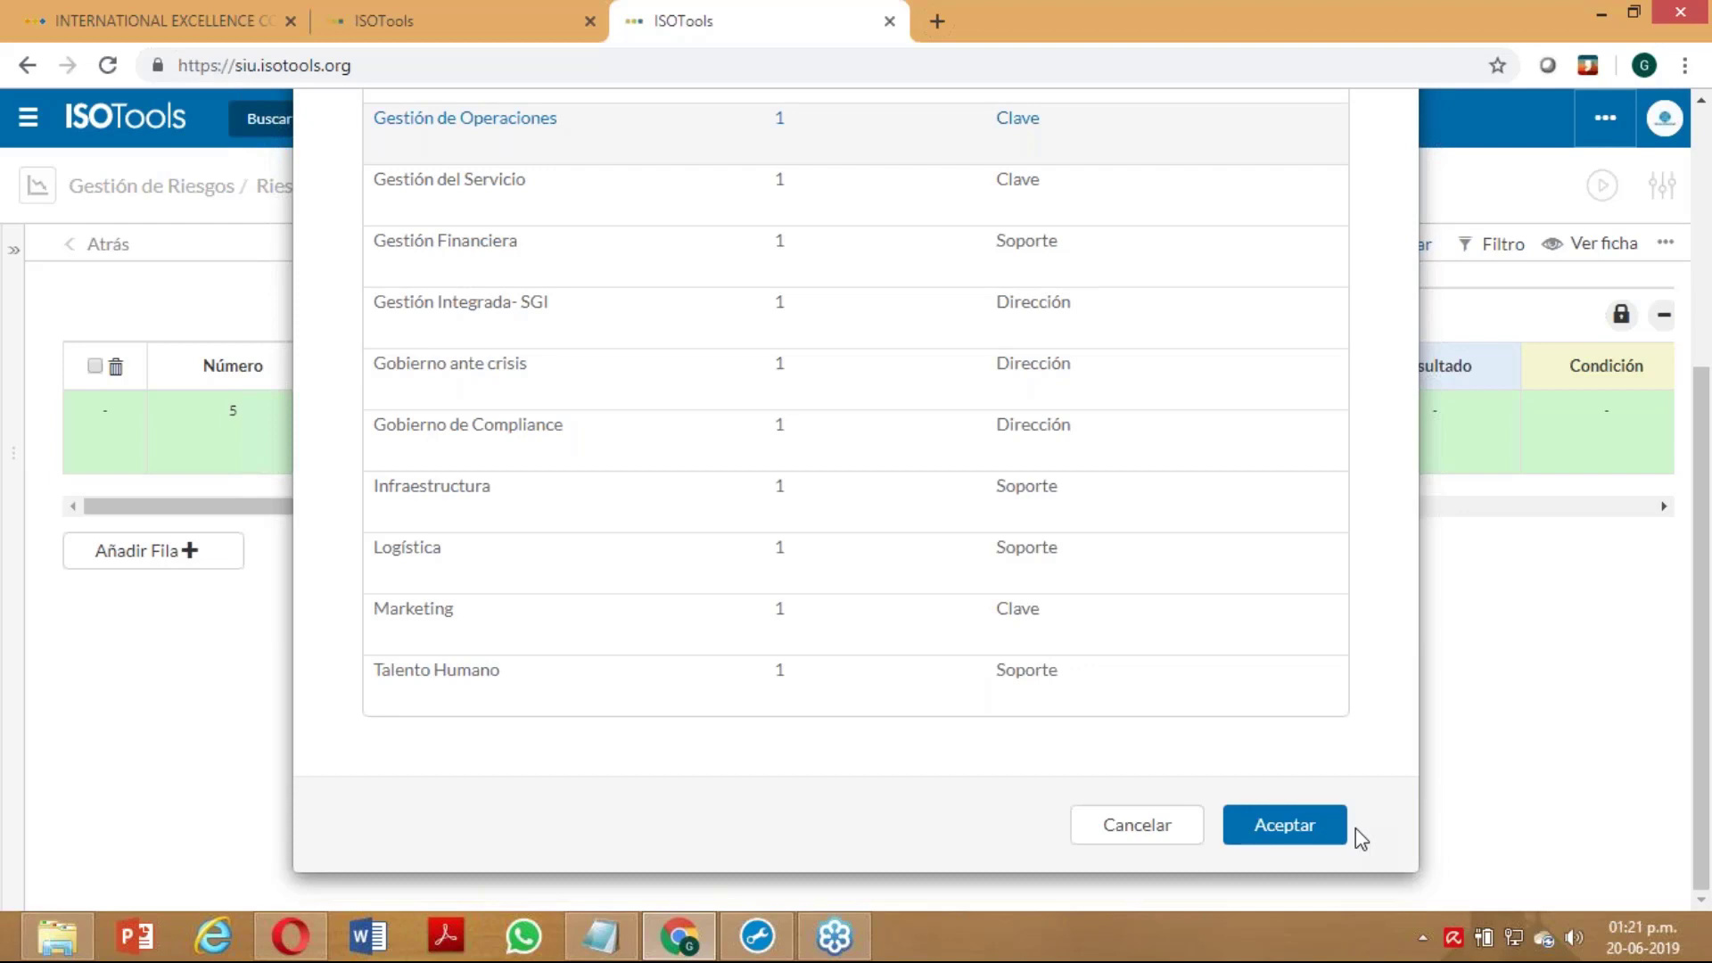
left_click(1320, 824)
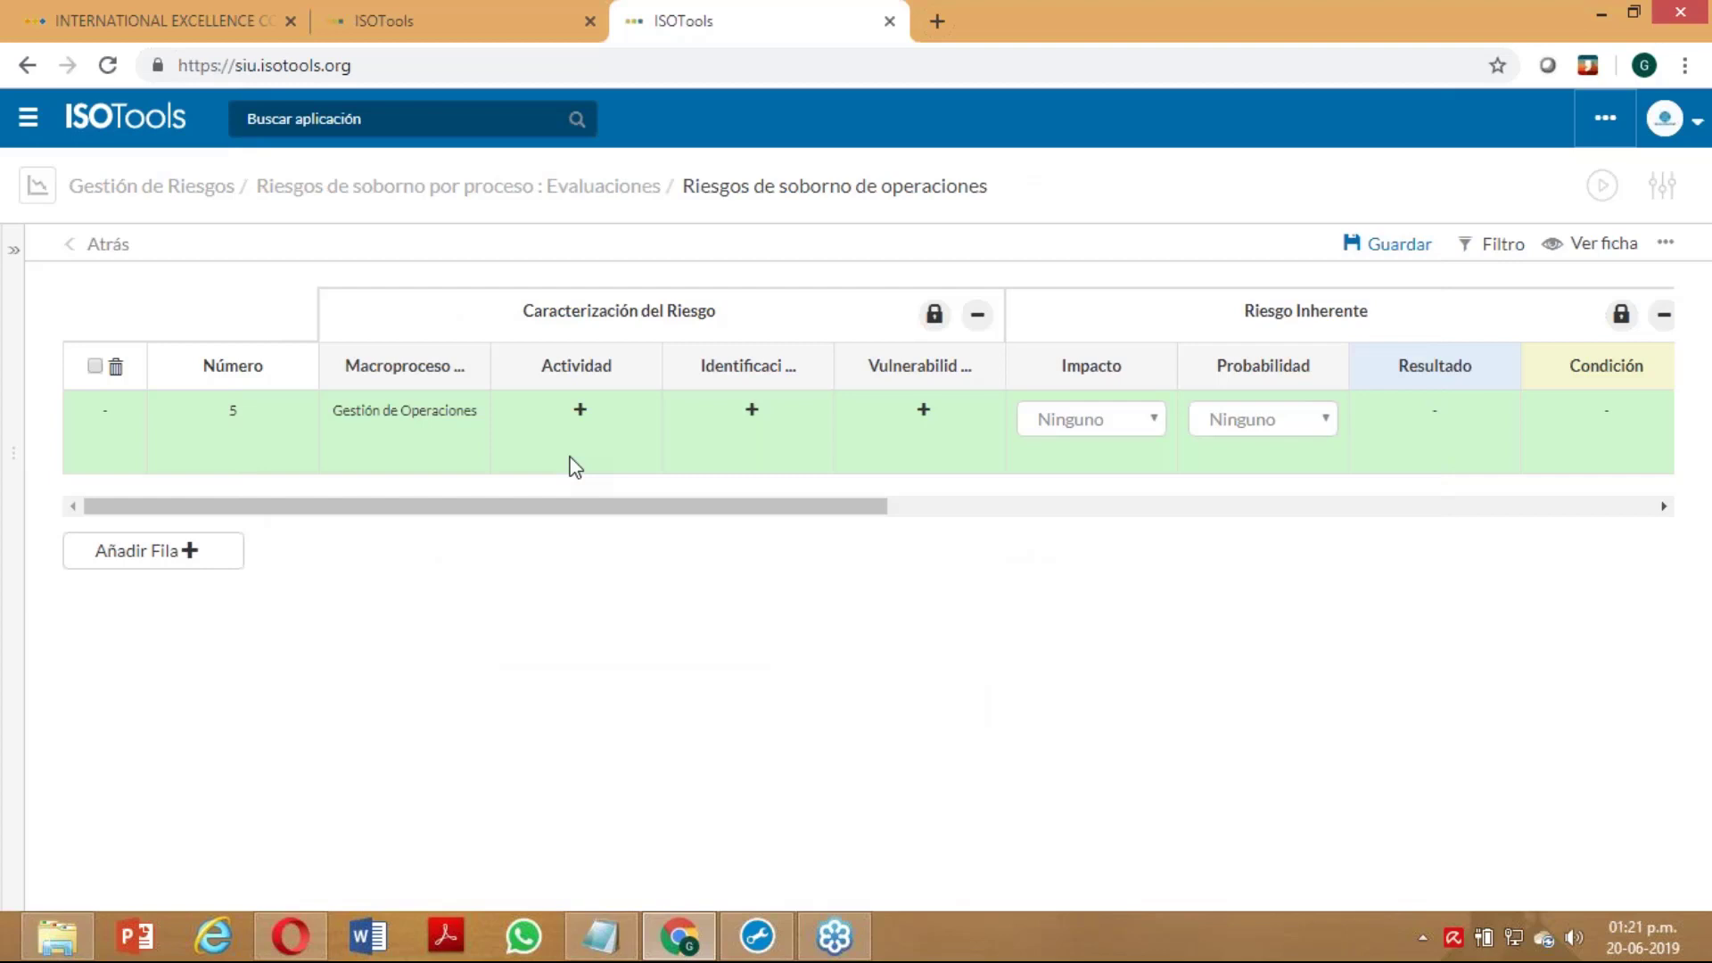
Look through the existing activities for row 5, and add a new activity named Contratación de servicios instead
left_click(580, 409)
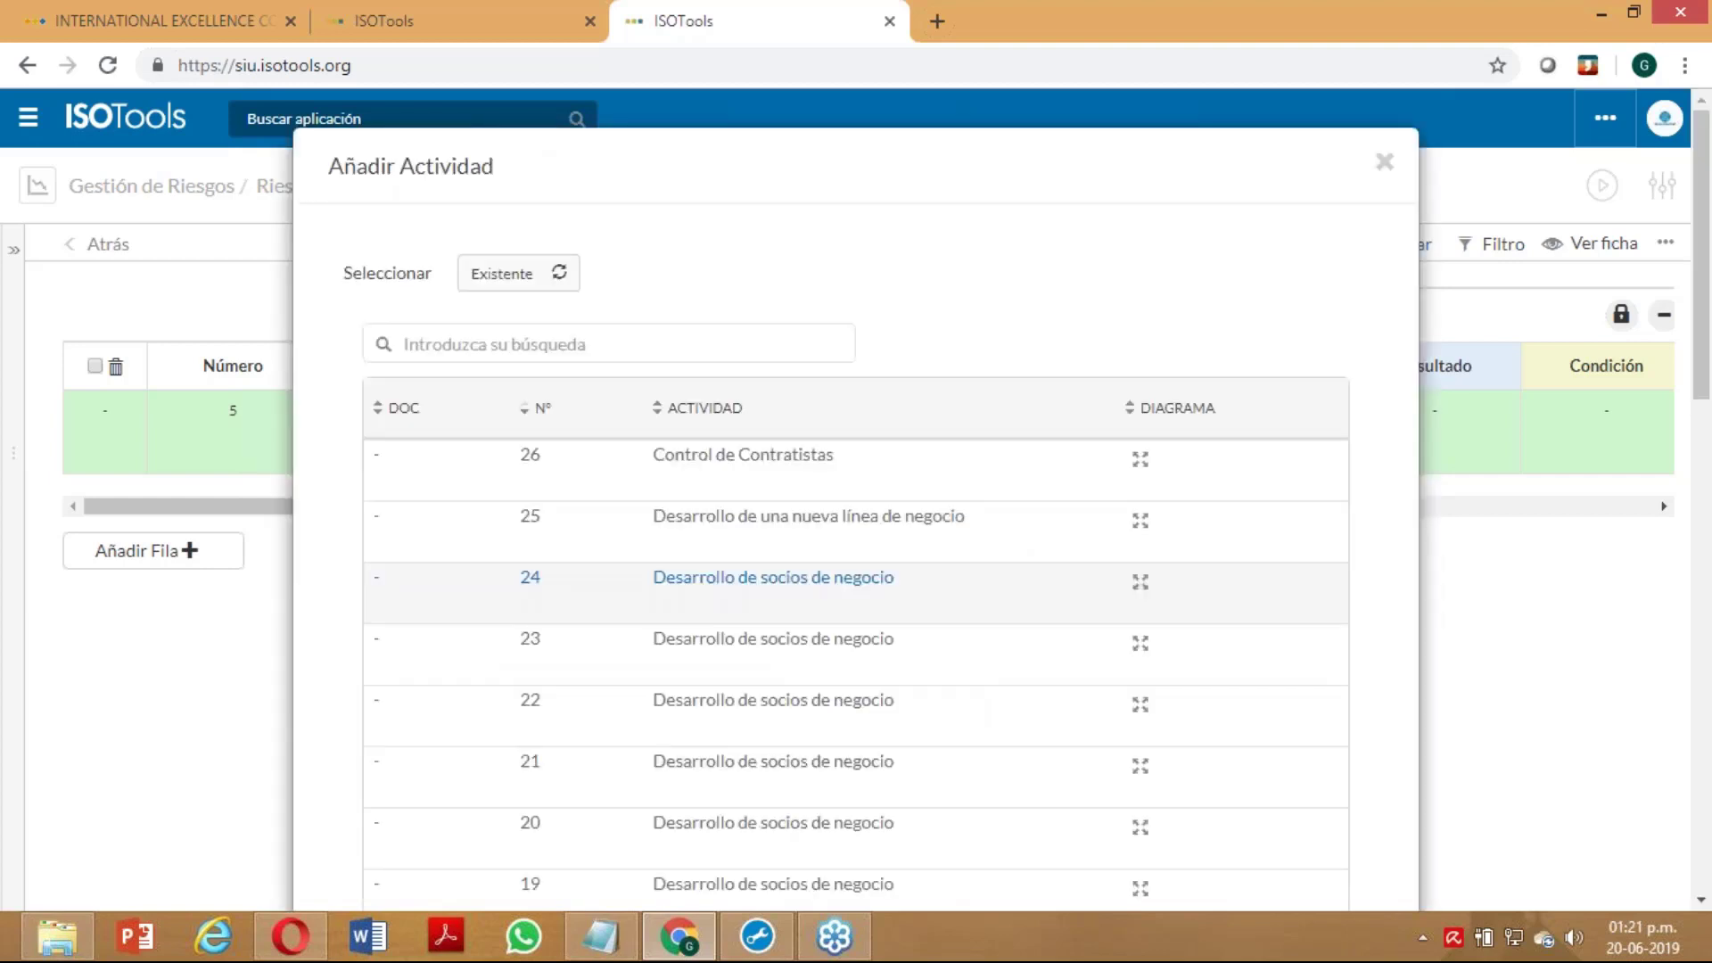
scroll(1640, 892, "down", 10)
left_click(1241, 750)
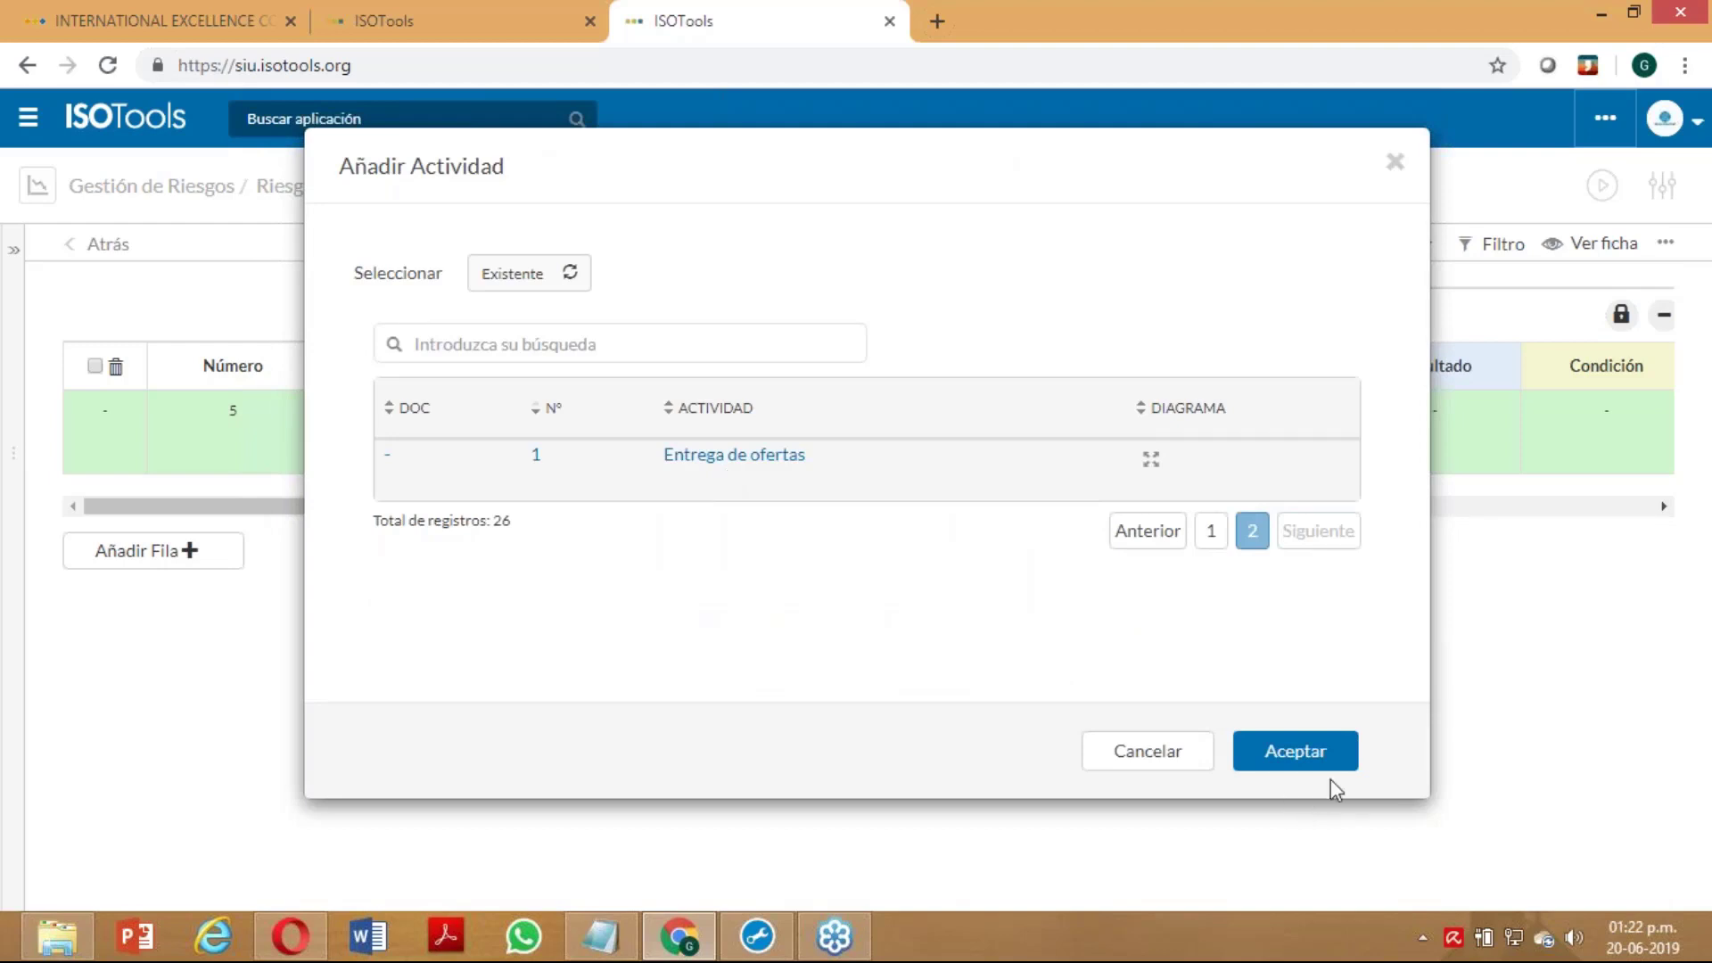
left_click(1294, 750)
left_click(533, 282)
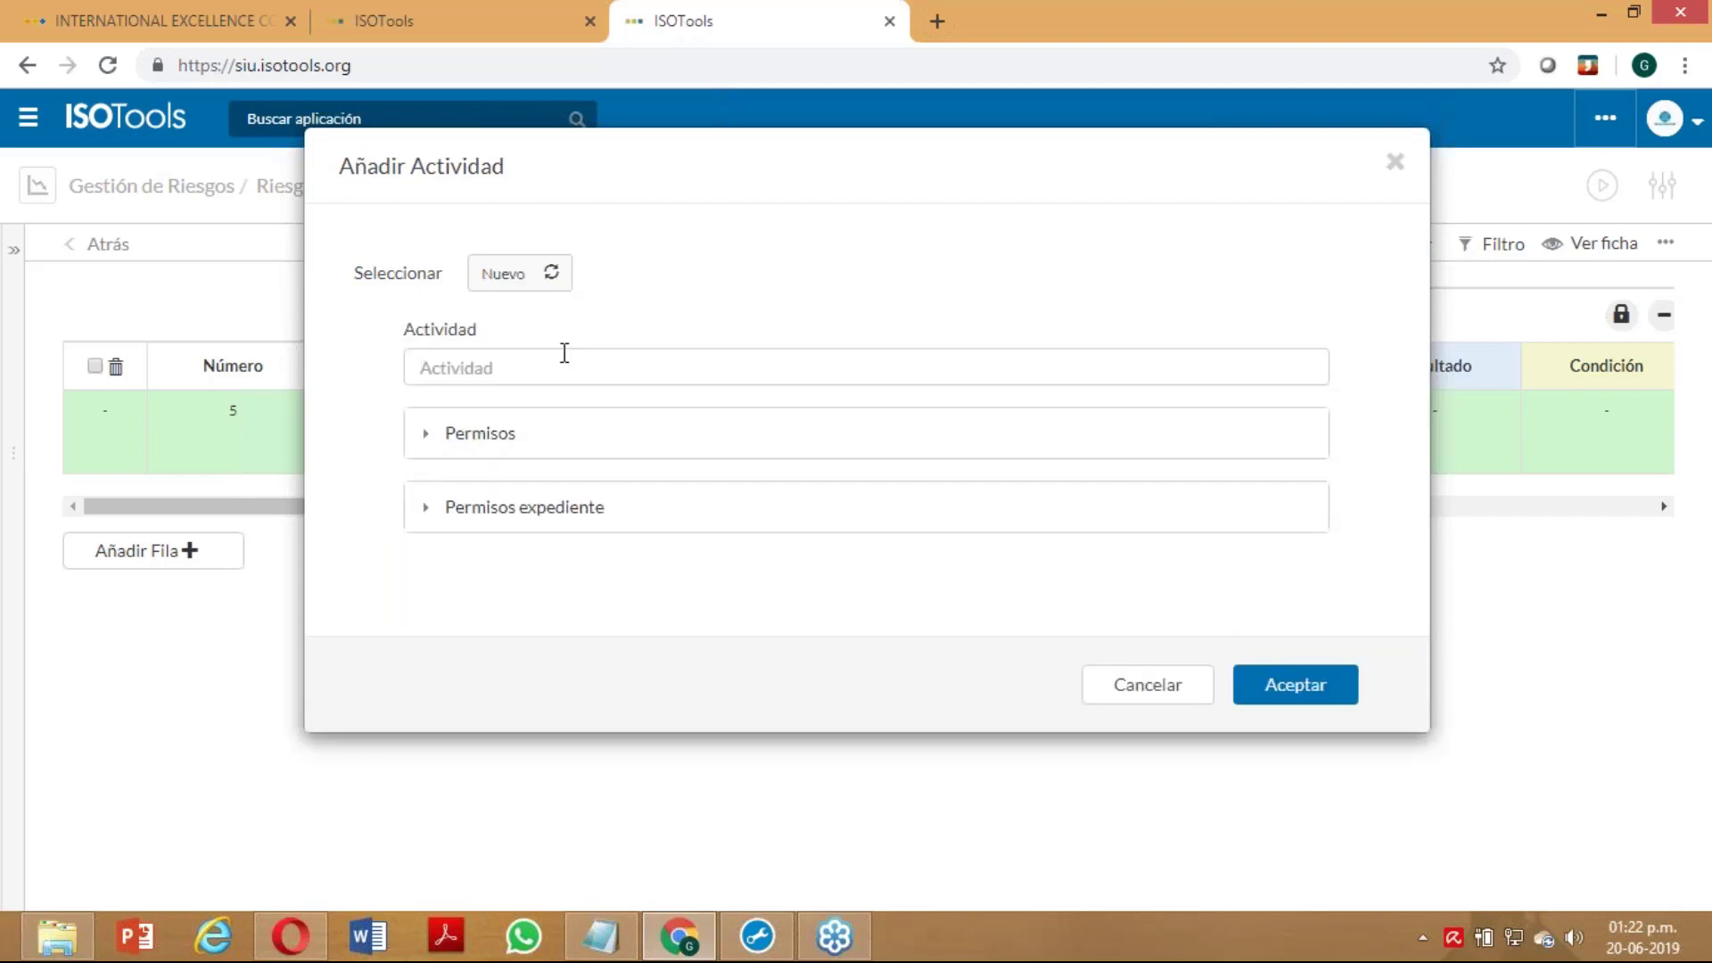
type("Contratación de servición")
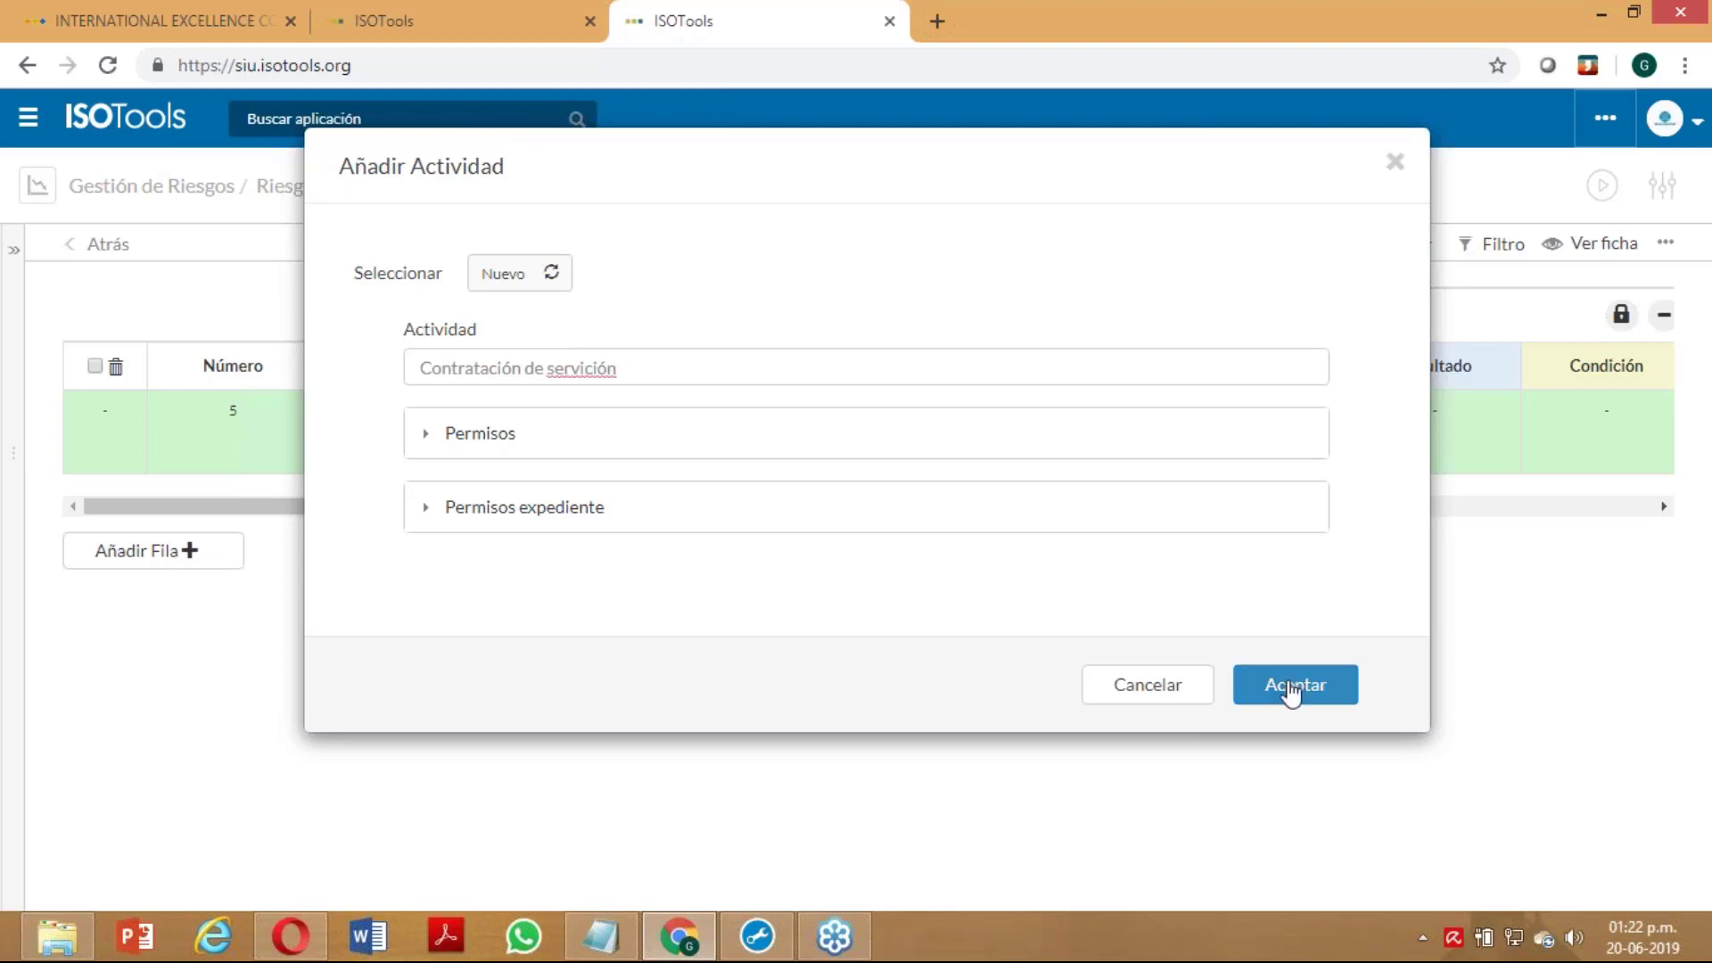
key("BackSpace")
key("BackSpace")
type("os")
left_click(1295, 685)
Add a new risk identification to row 5 described as "Privilegiar a socios de negocio con conflicto de interes"
left_click(562, 273)
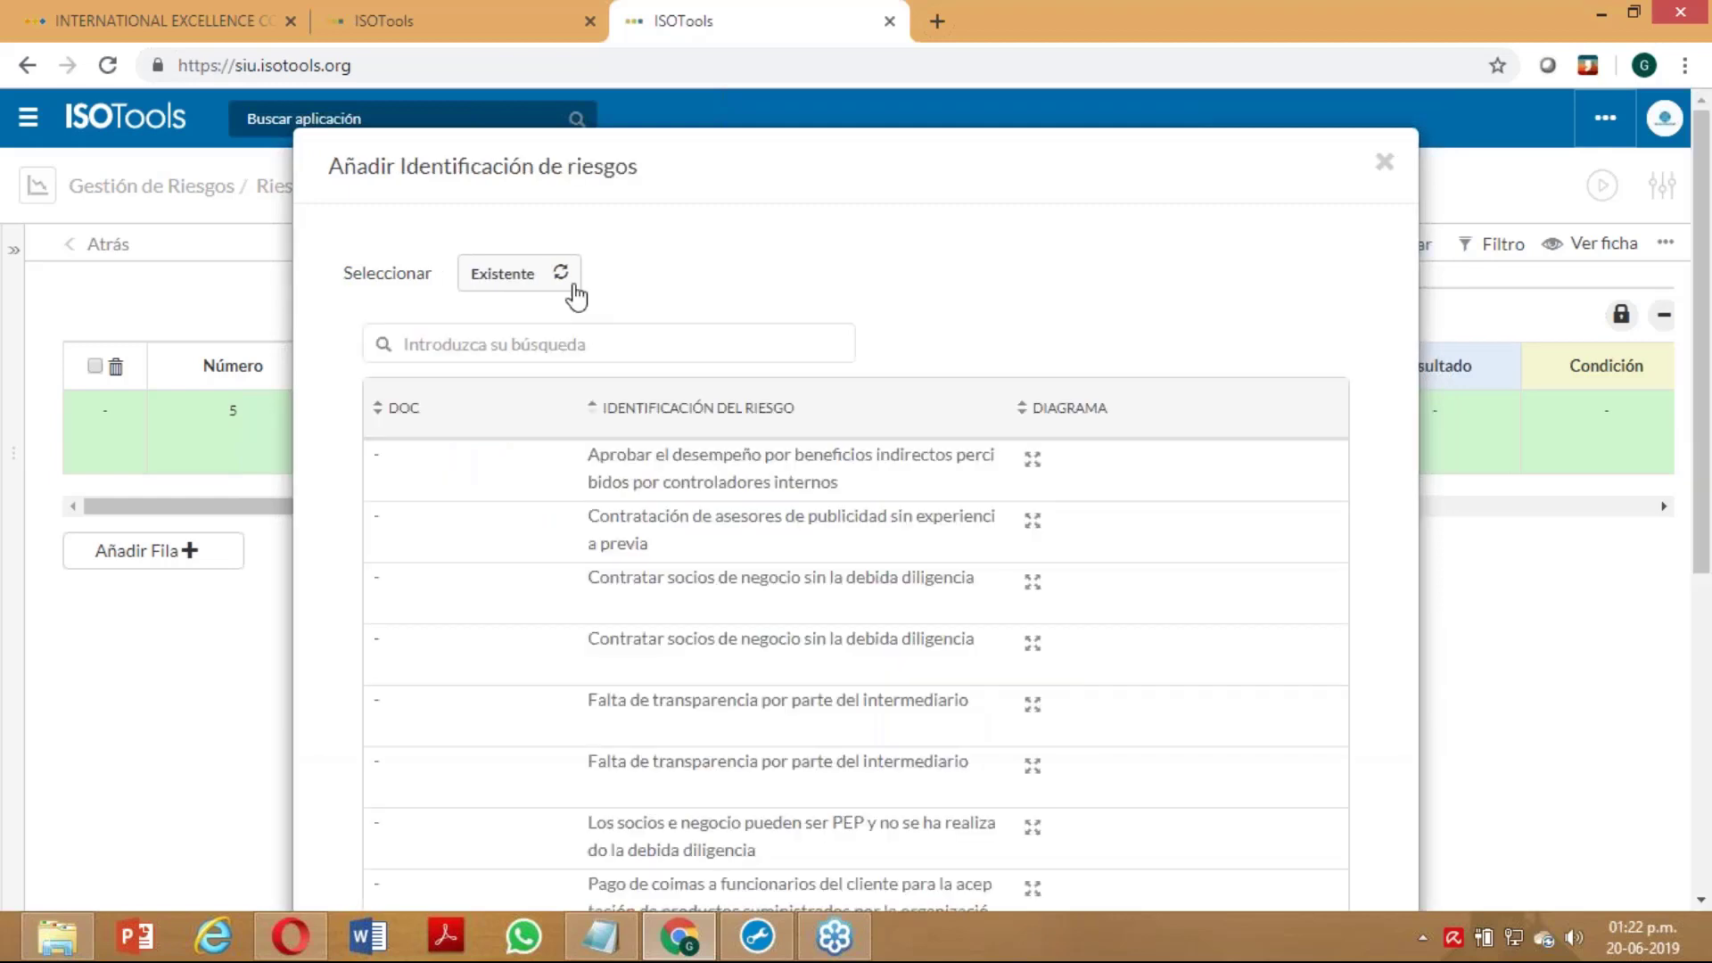
left_click(560, 273)
left_click(624, 367)
type("Privilegiar a so")
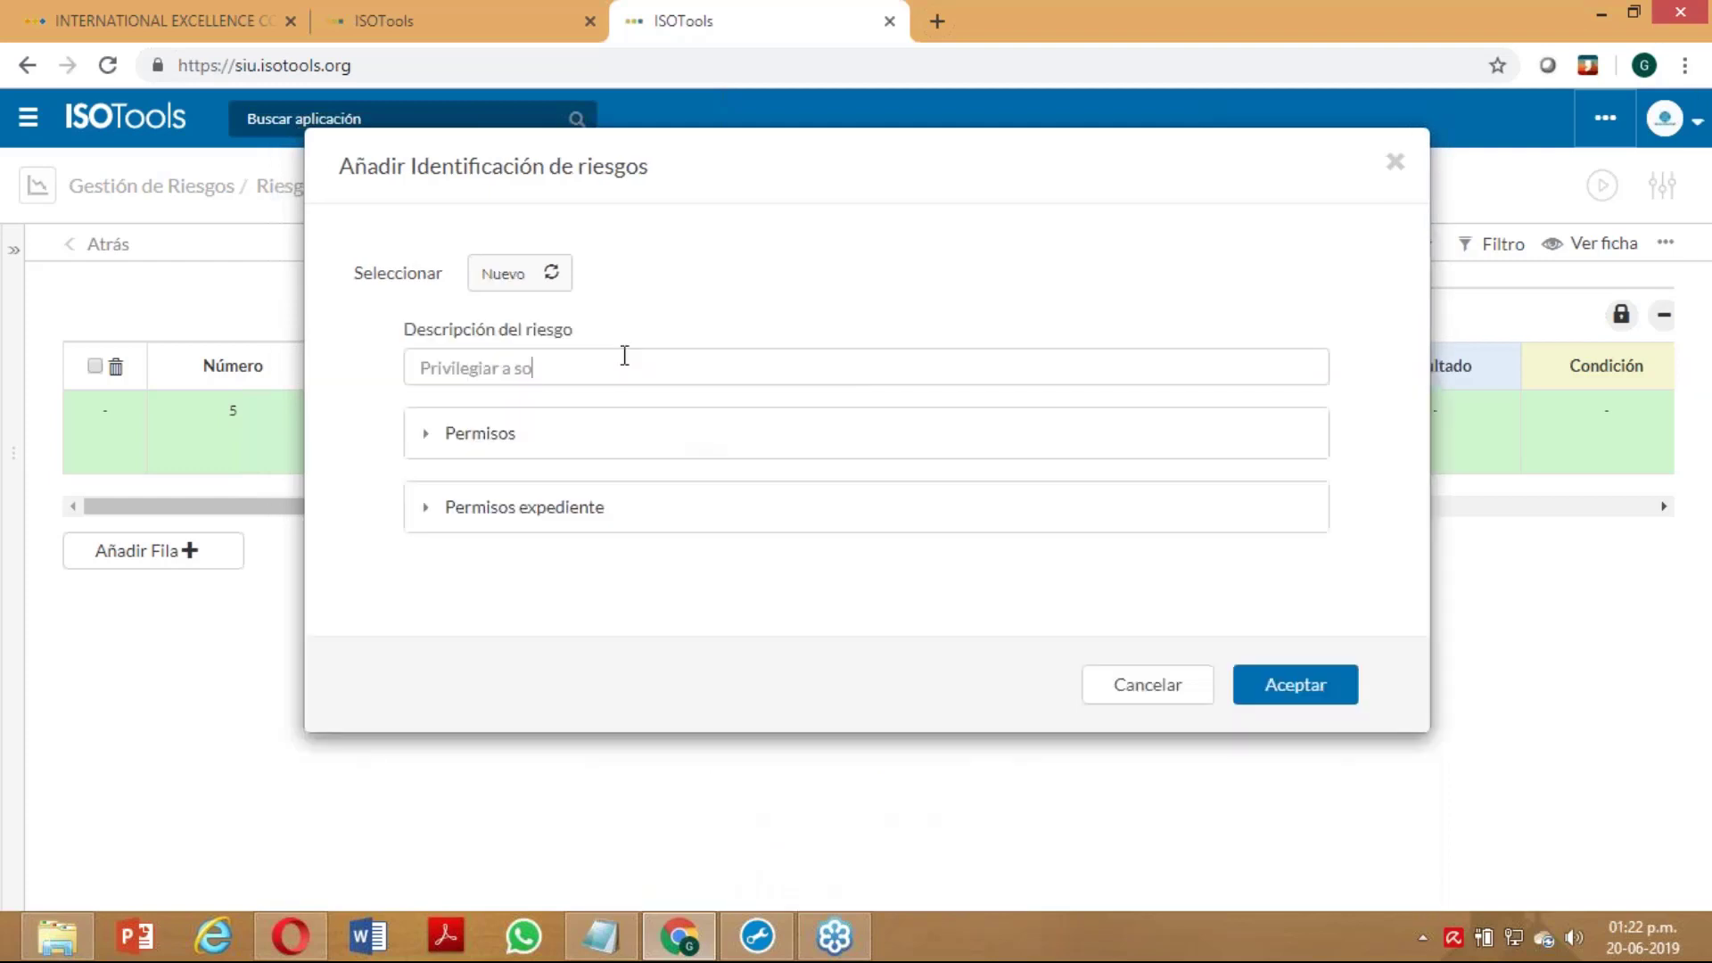
type("cios de negocio con conflicto de interes")
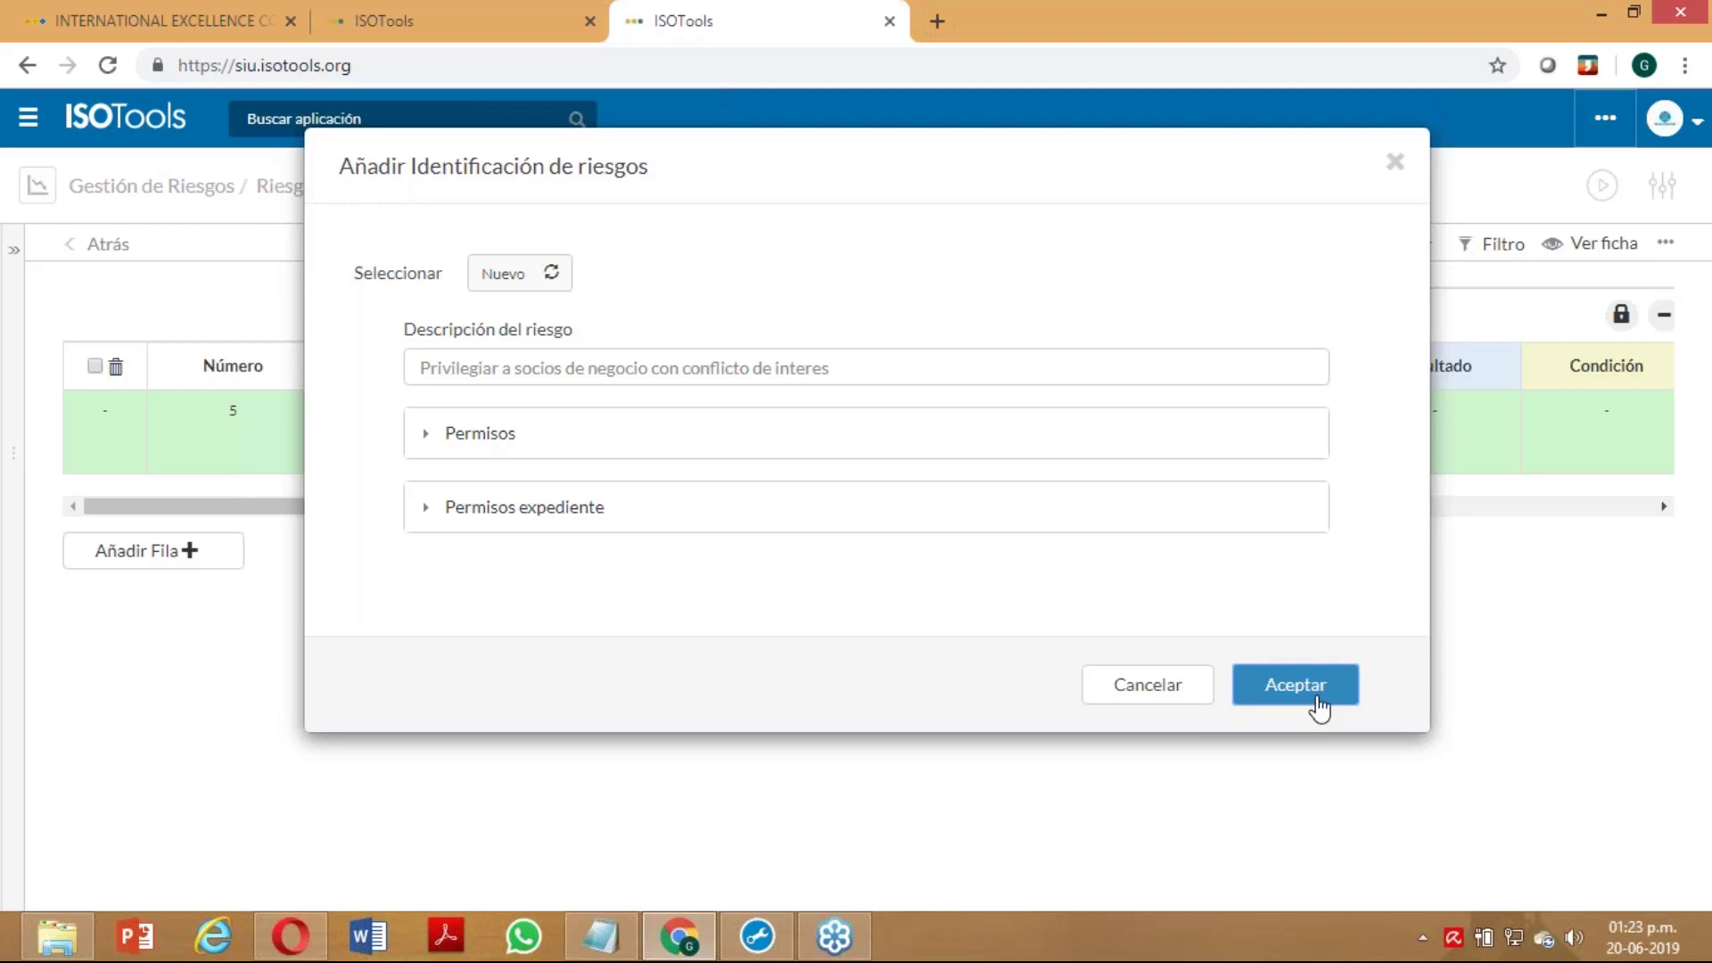
left_click(1317, 704)
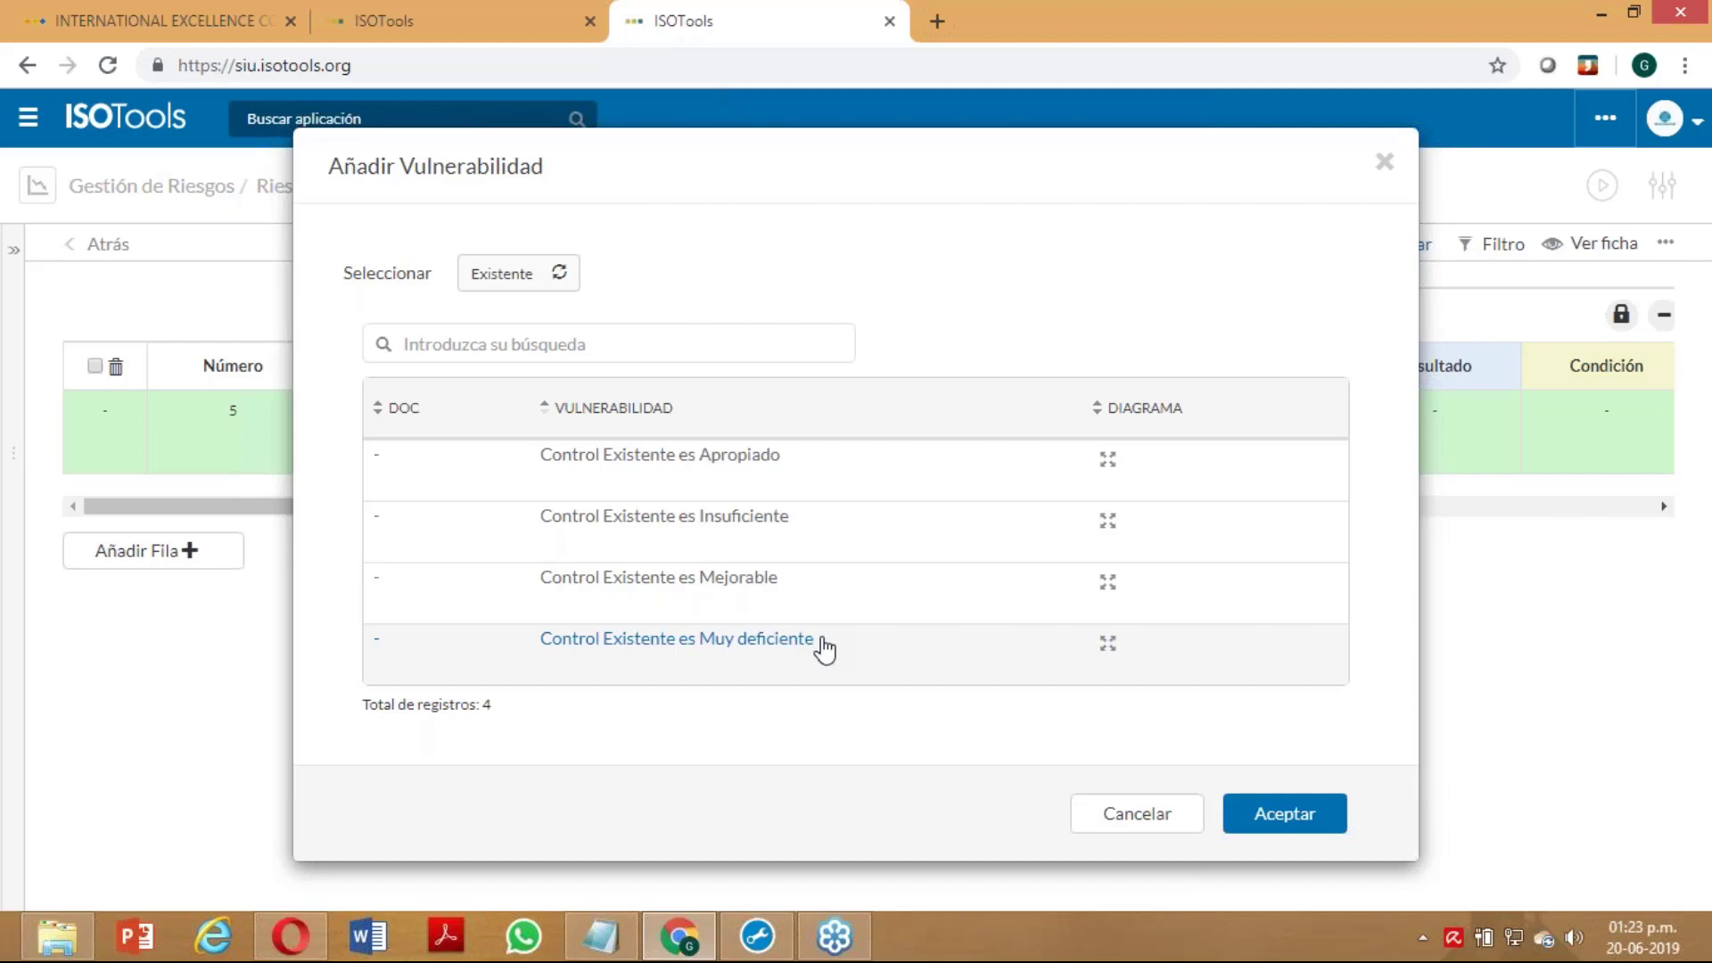
Set row 5's vulnerability to Control Existente es Muy deficiente, and its impact and probability to Alto
left_click(821, 649)
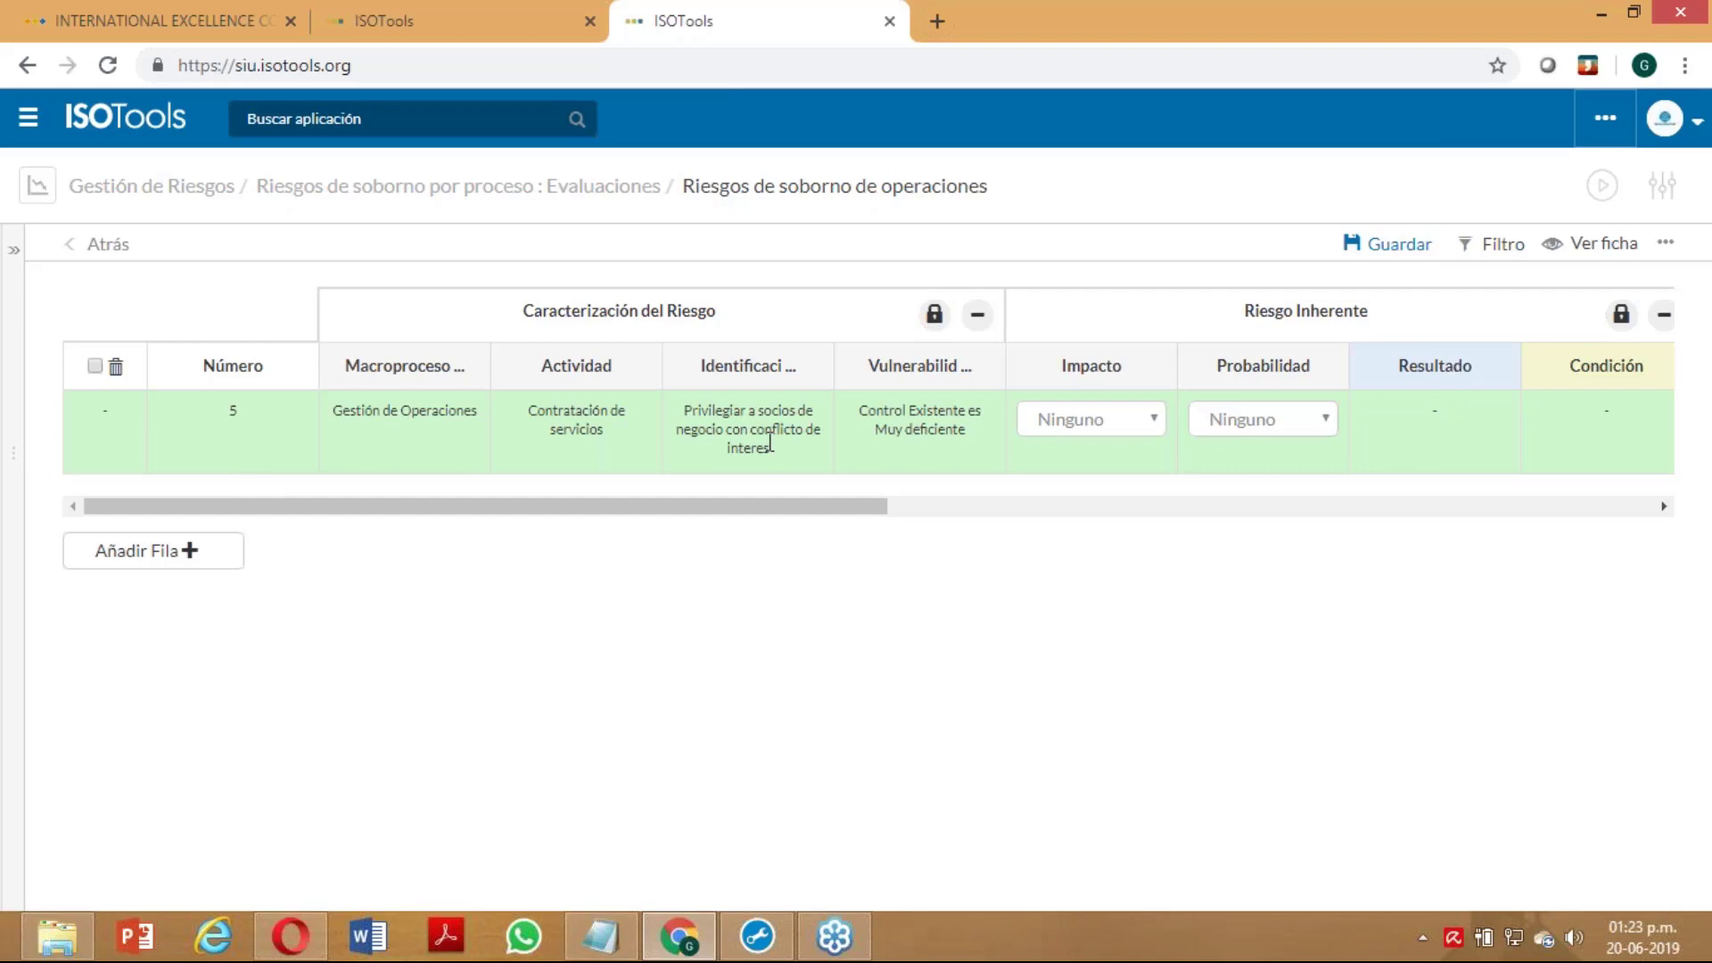
left_click(948, 419)
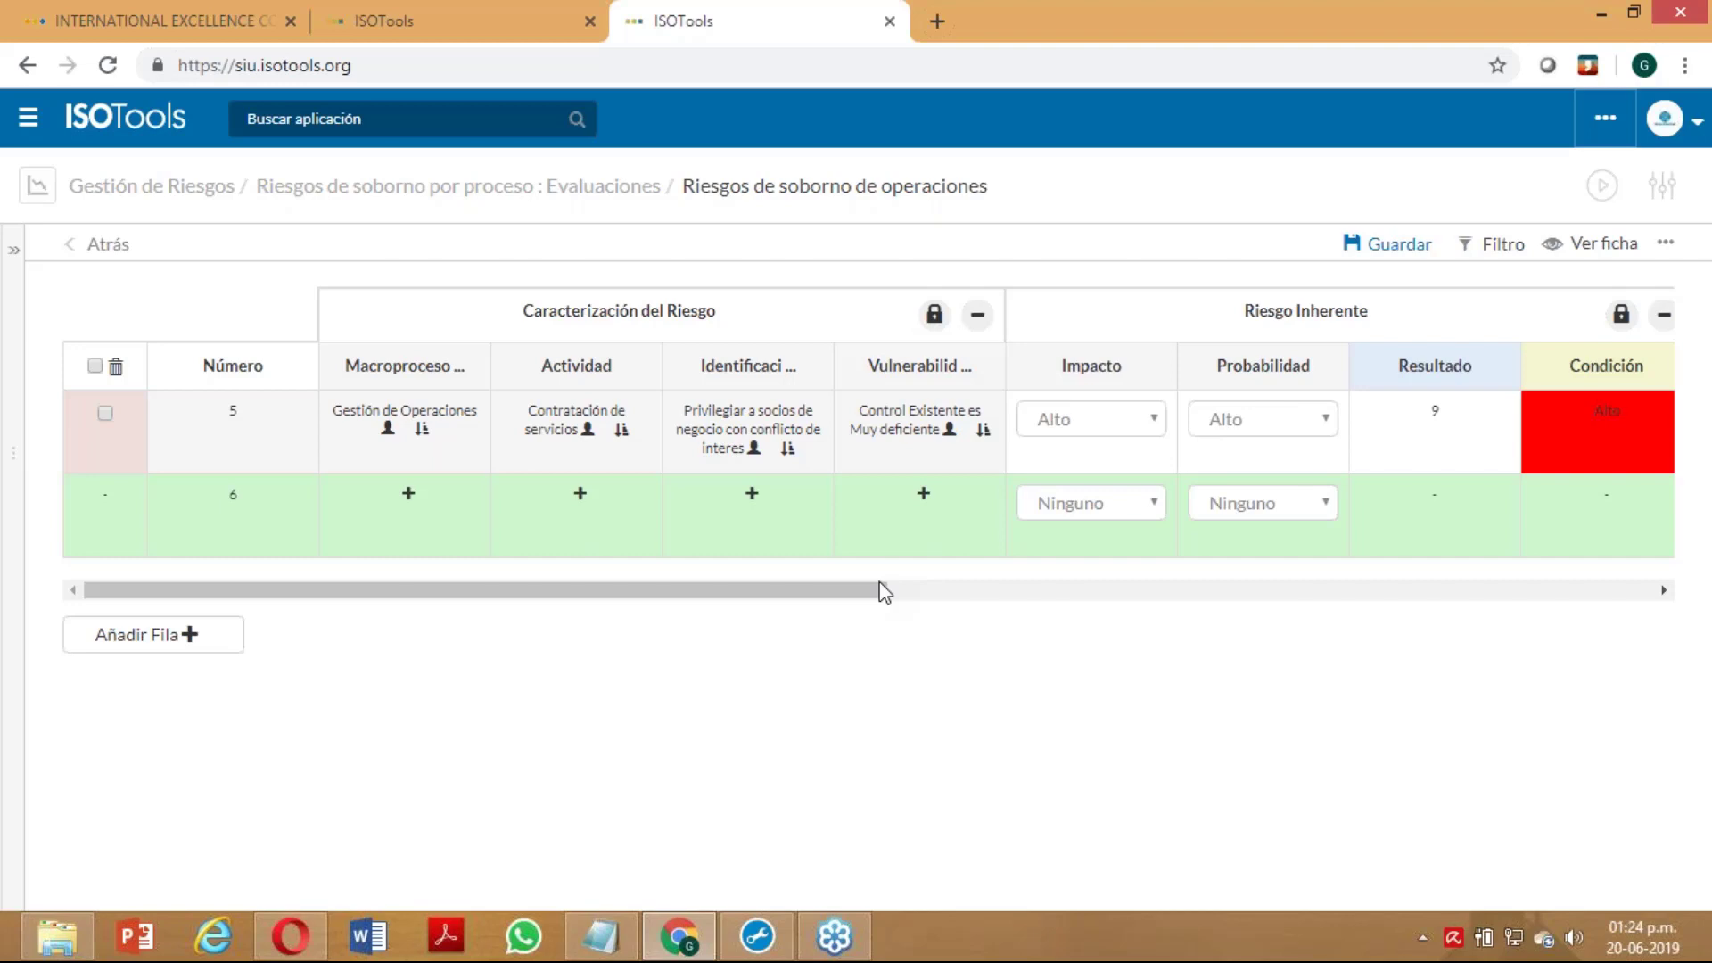
Assign the control "Firmas dobles con colaboración del proceso de logística" to row 5 with effectiveness Eficaz, and save the matrix
left_click_drag(881, 590, 1254, 590)
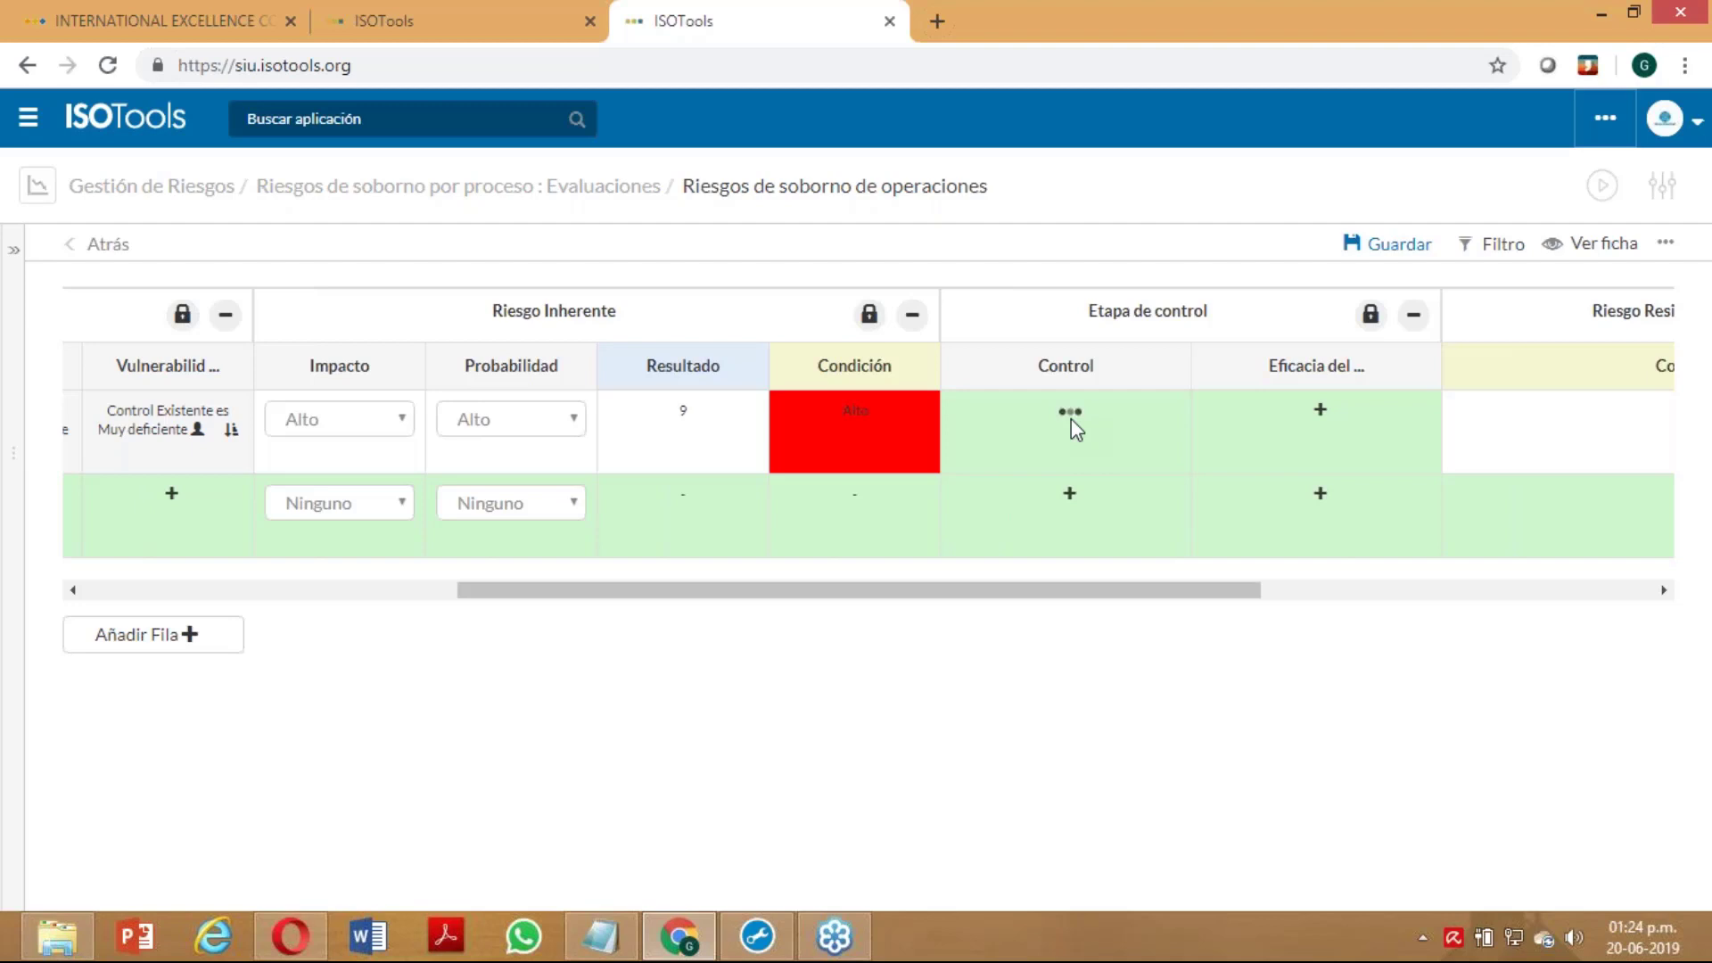
left_click(1071, 419)
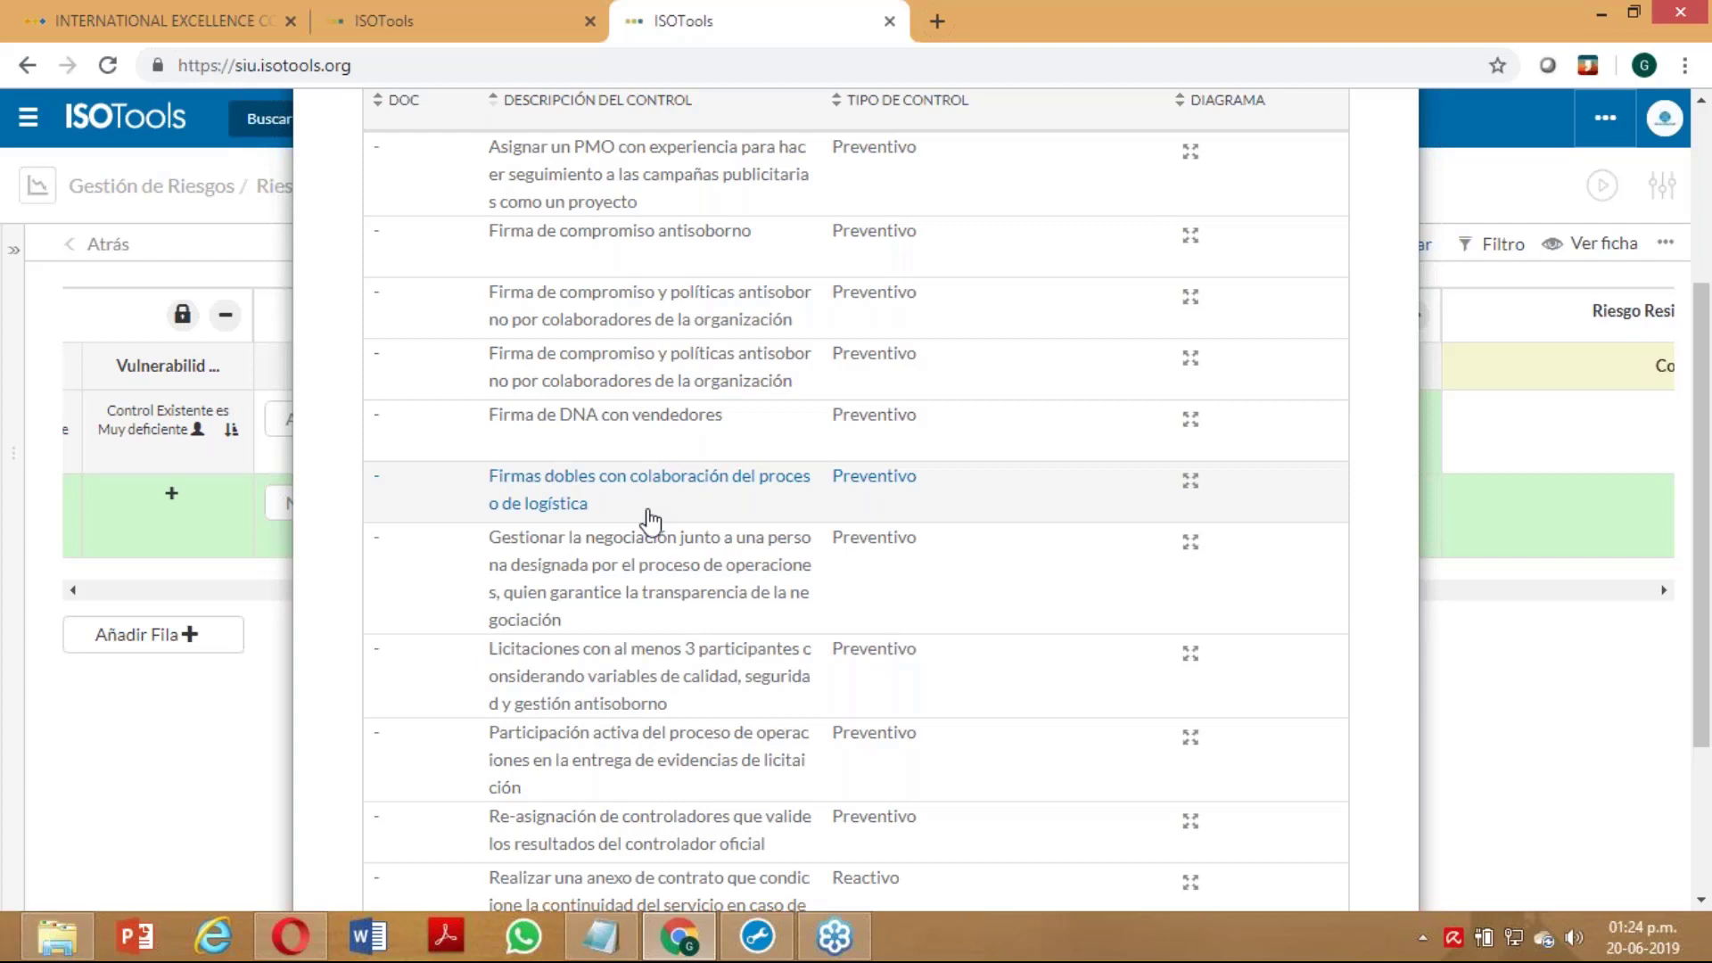
left_click(650, 517)
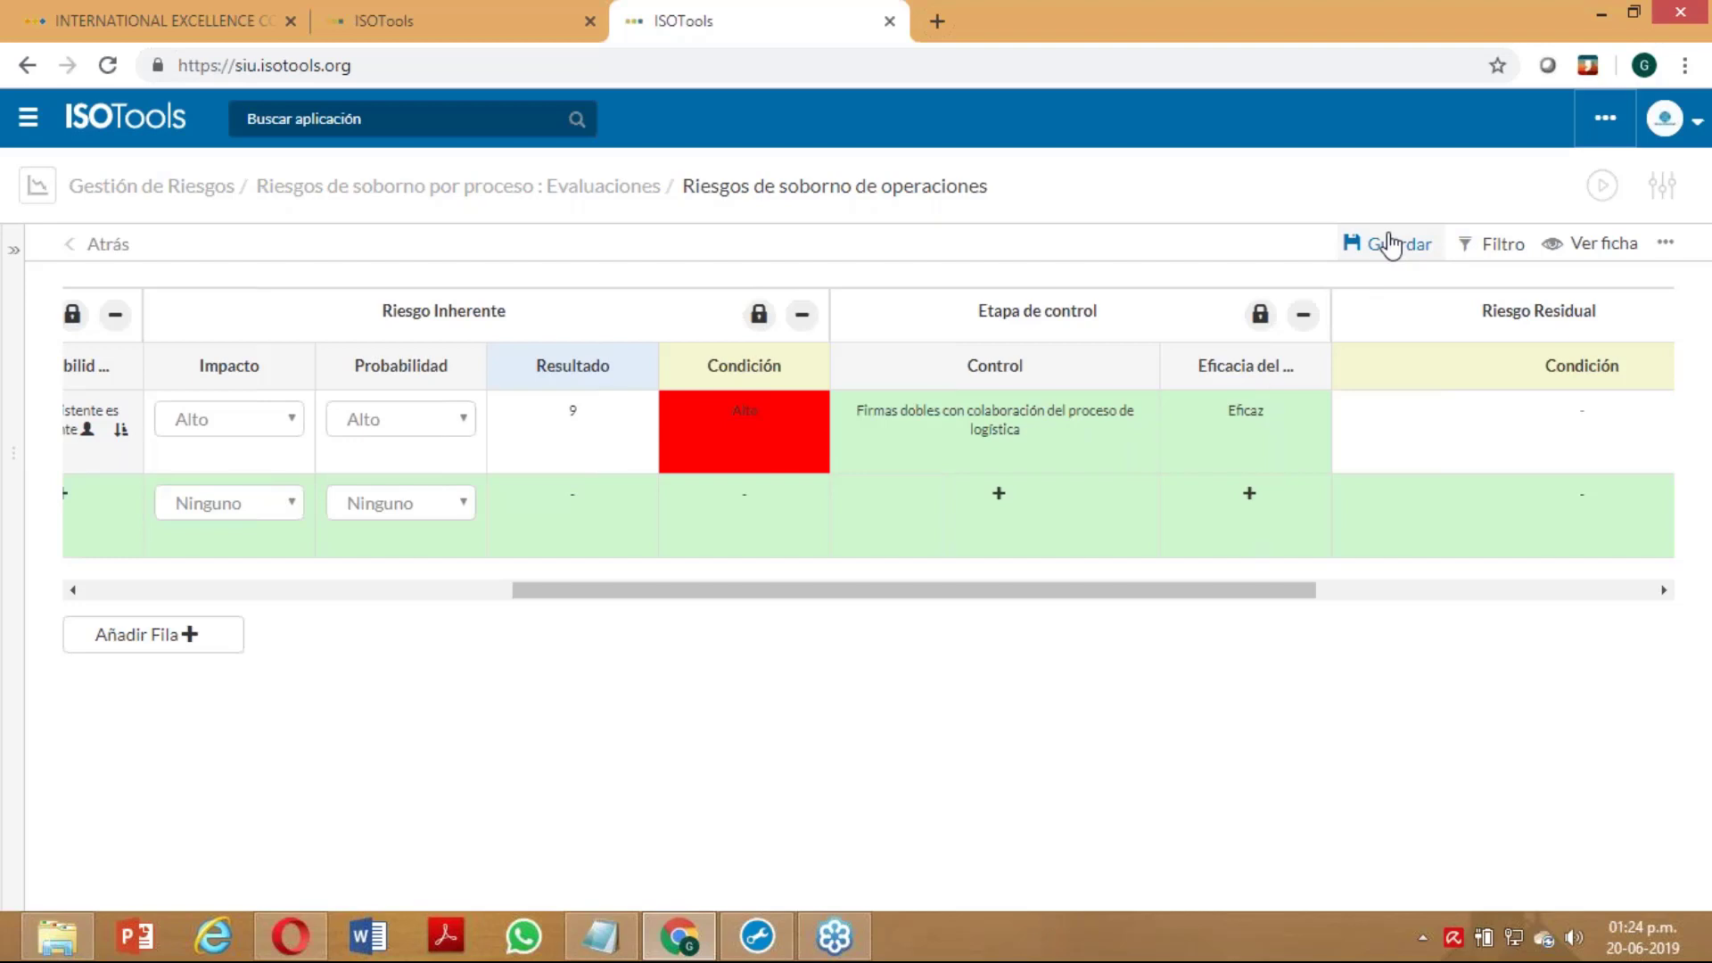
left_click(1390, 245)
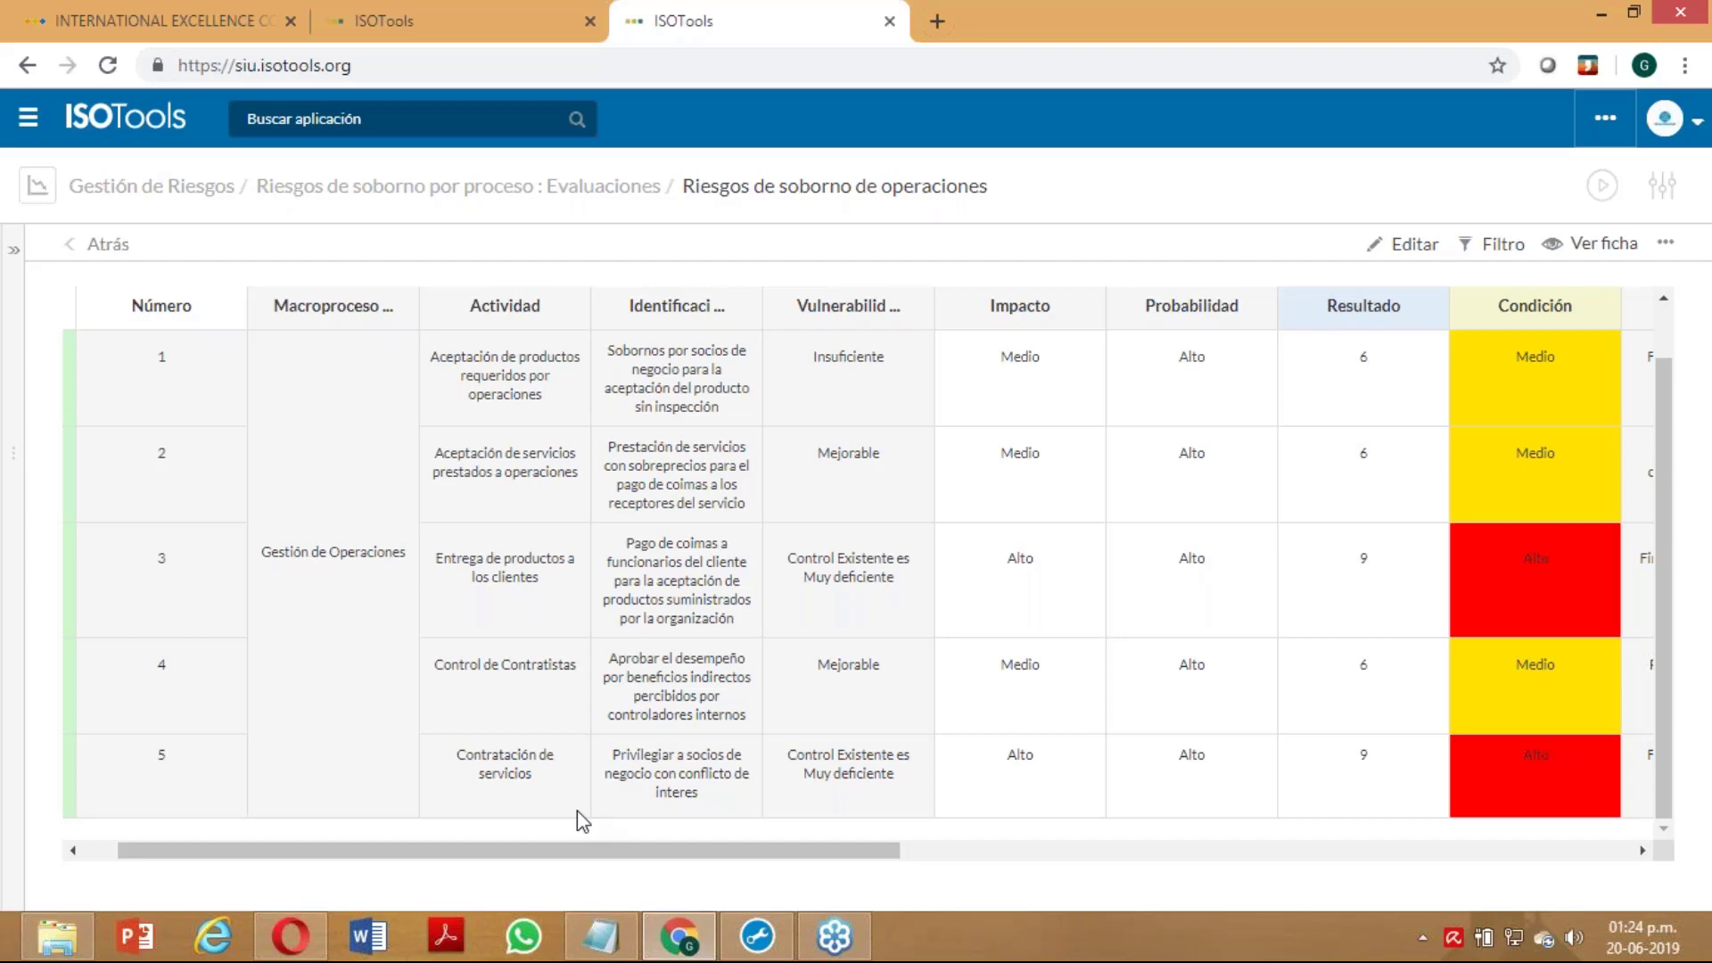
left_click_drag(802, 850, 1184, 852)
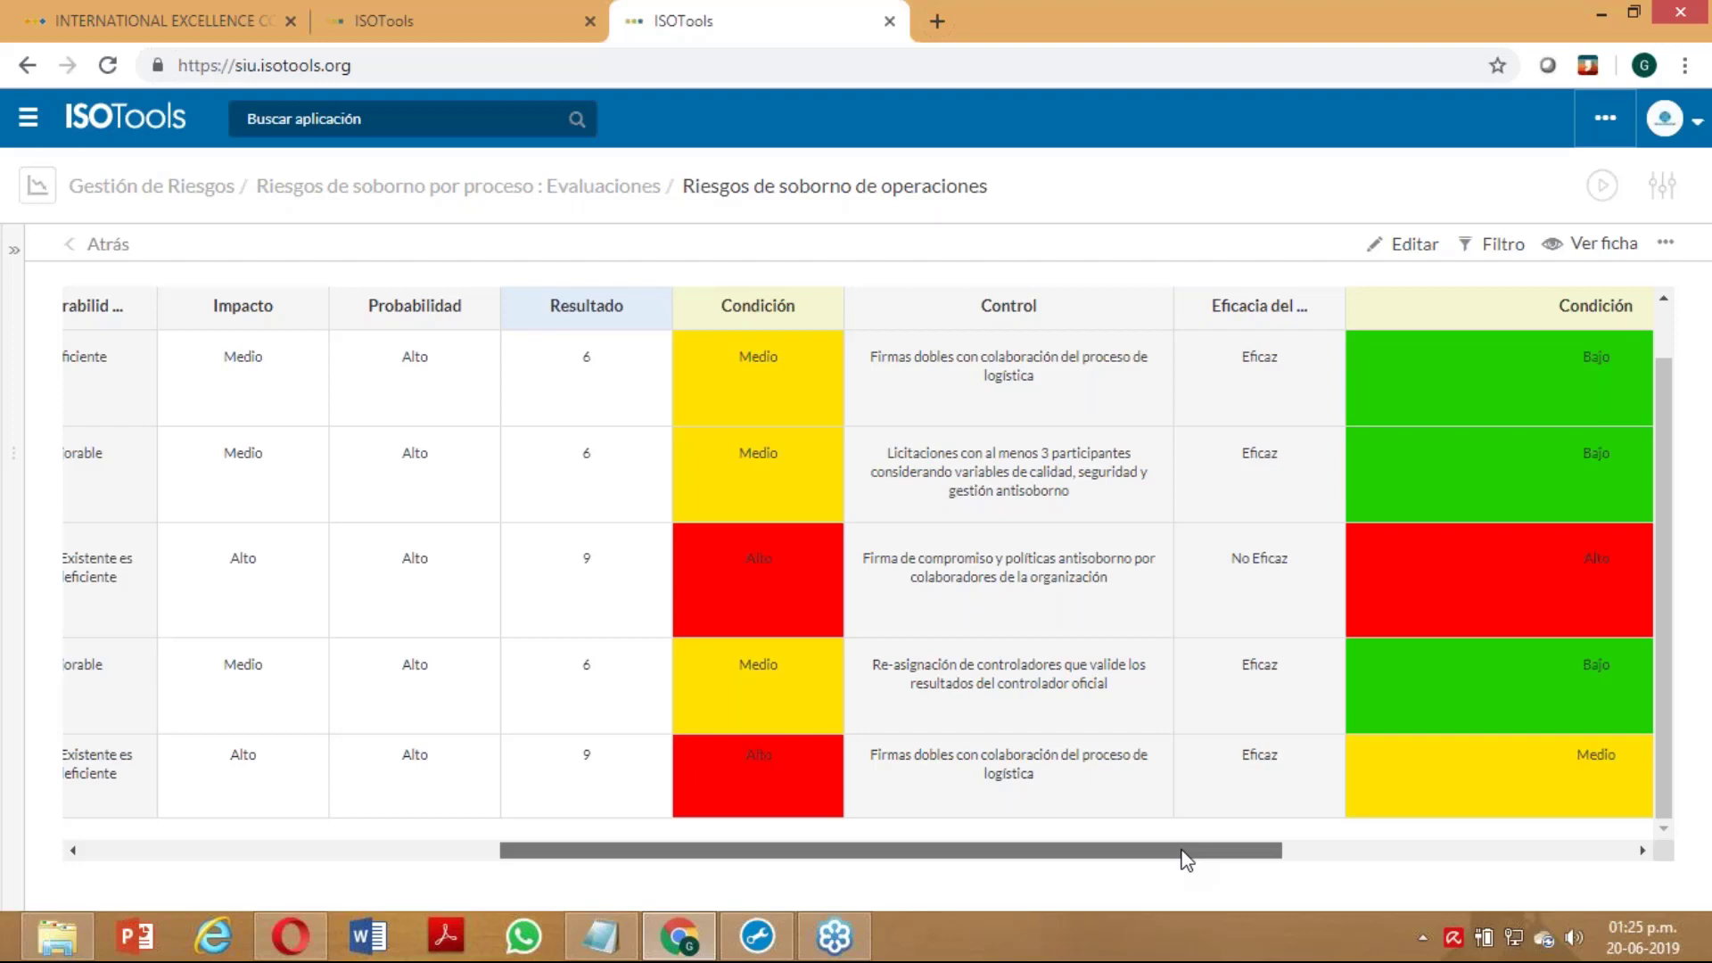
left_click_drag(1182, 850, 1249, 850)
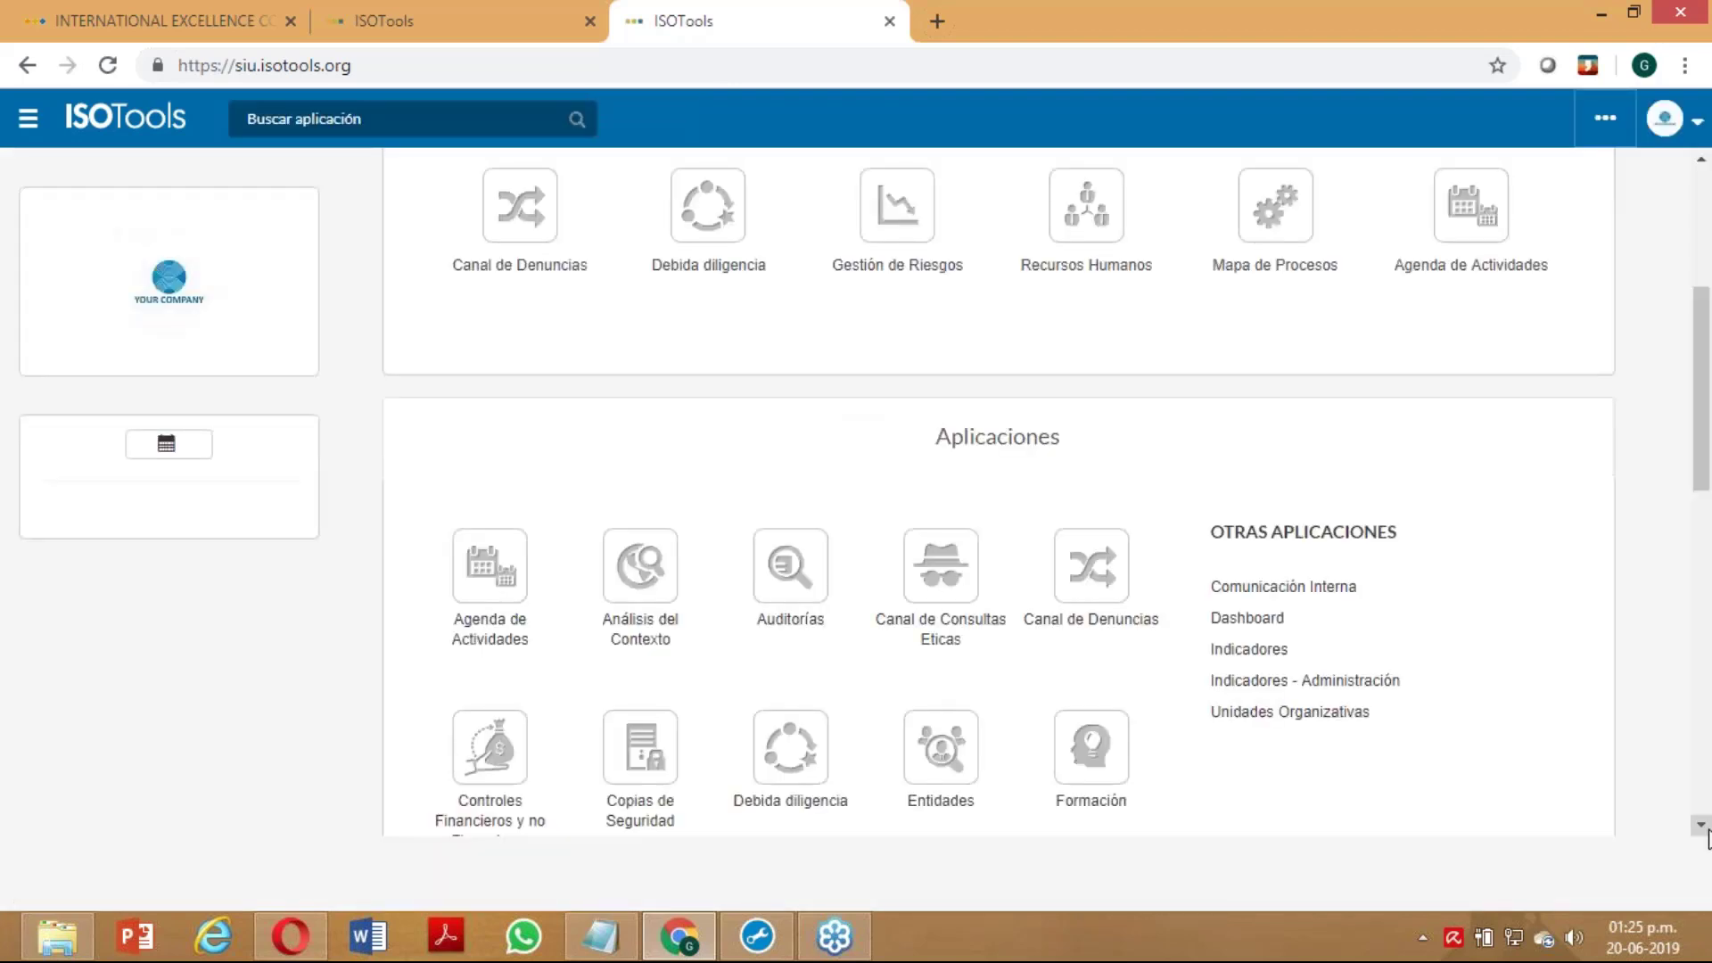
Look through the Aplicaciones list on the home page and open Canal de Consultas Eticas
scroll(635, 479, "down", 5)
scroll(635, 478, "down", 3)
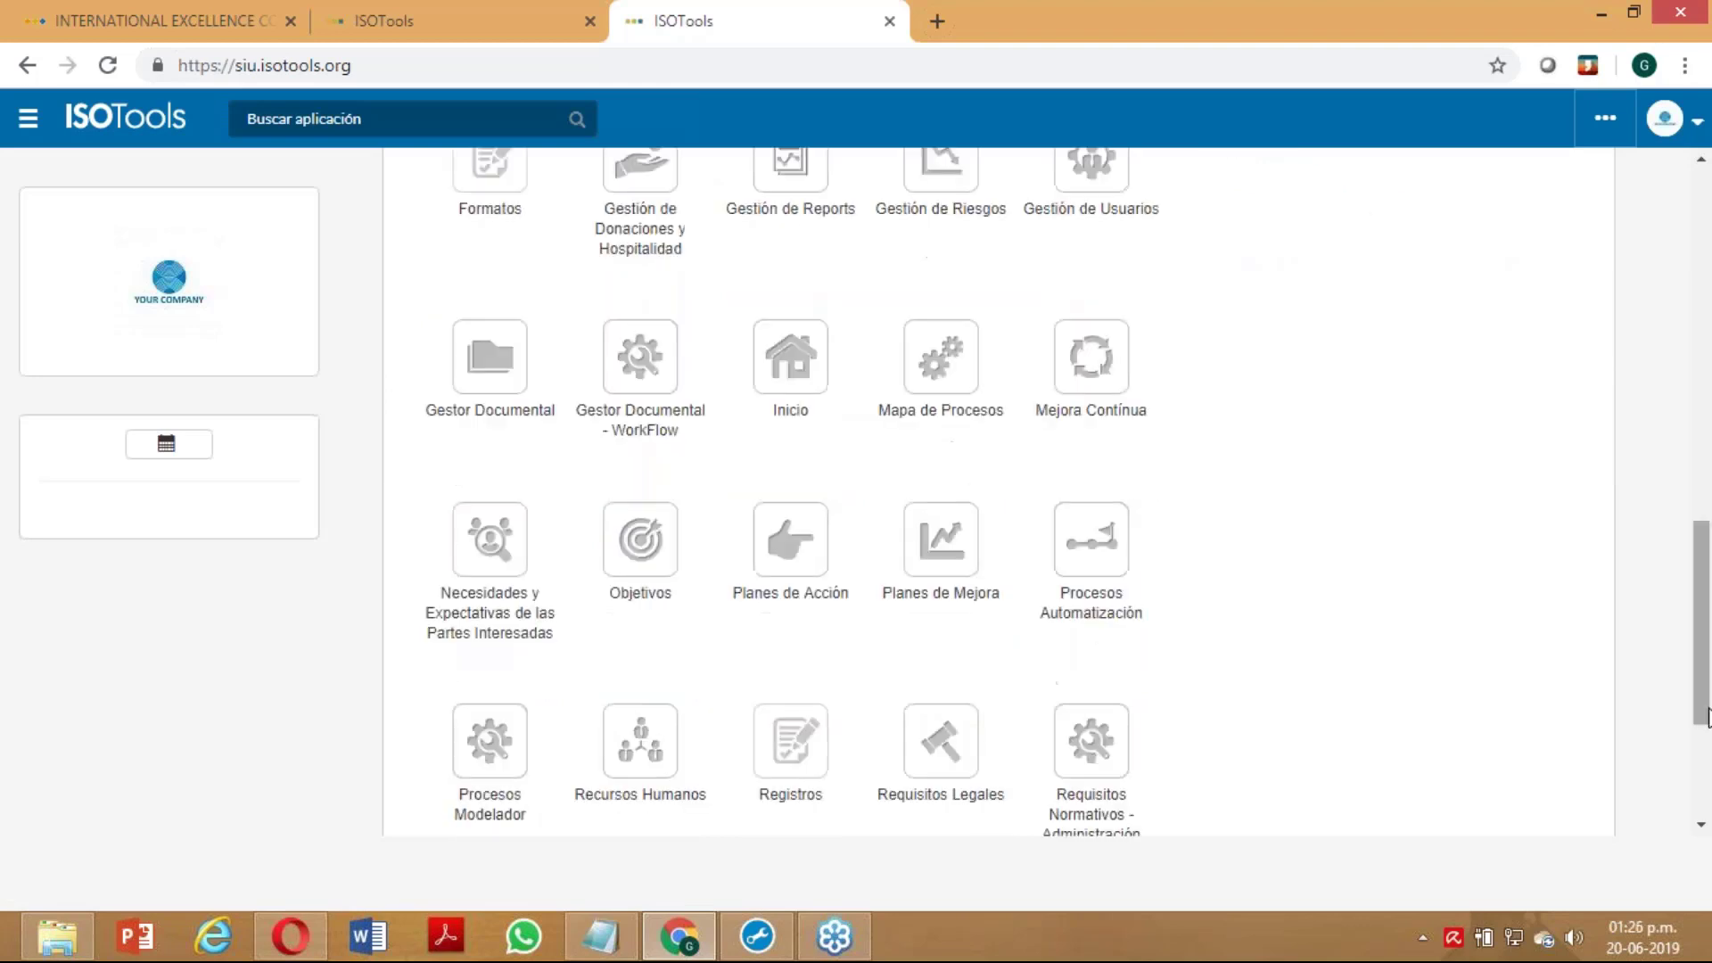
scroll(1699, 630, "up", 1)
left_click_drag(1699, 630, 1700, 615)
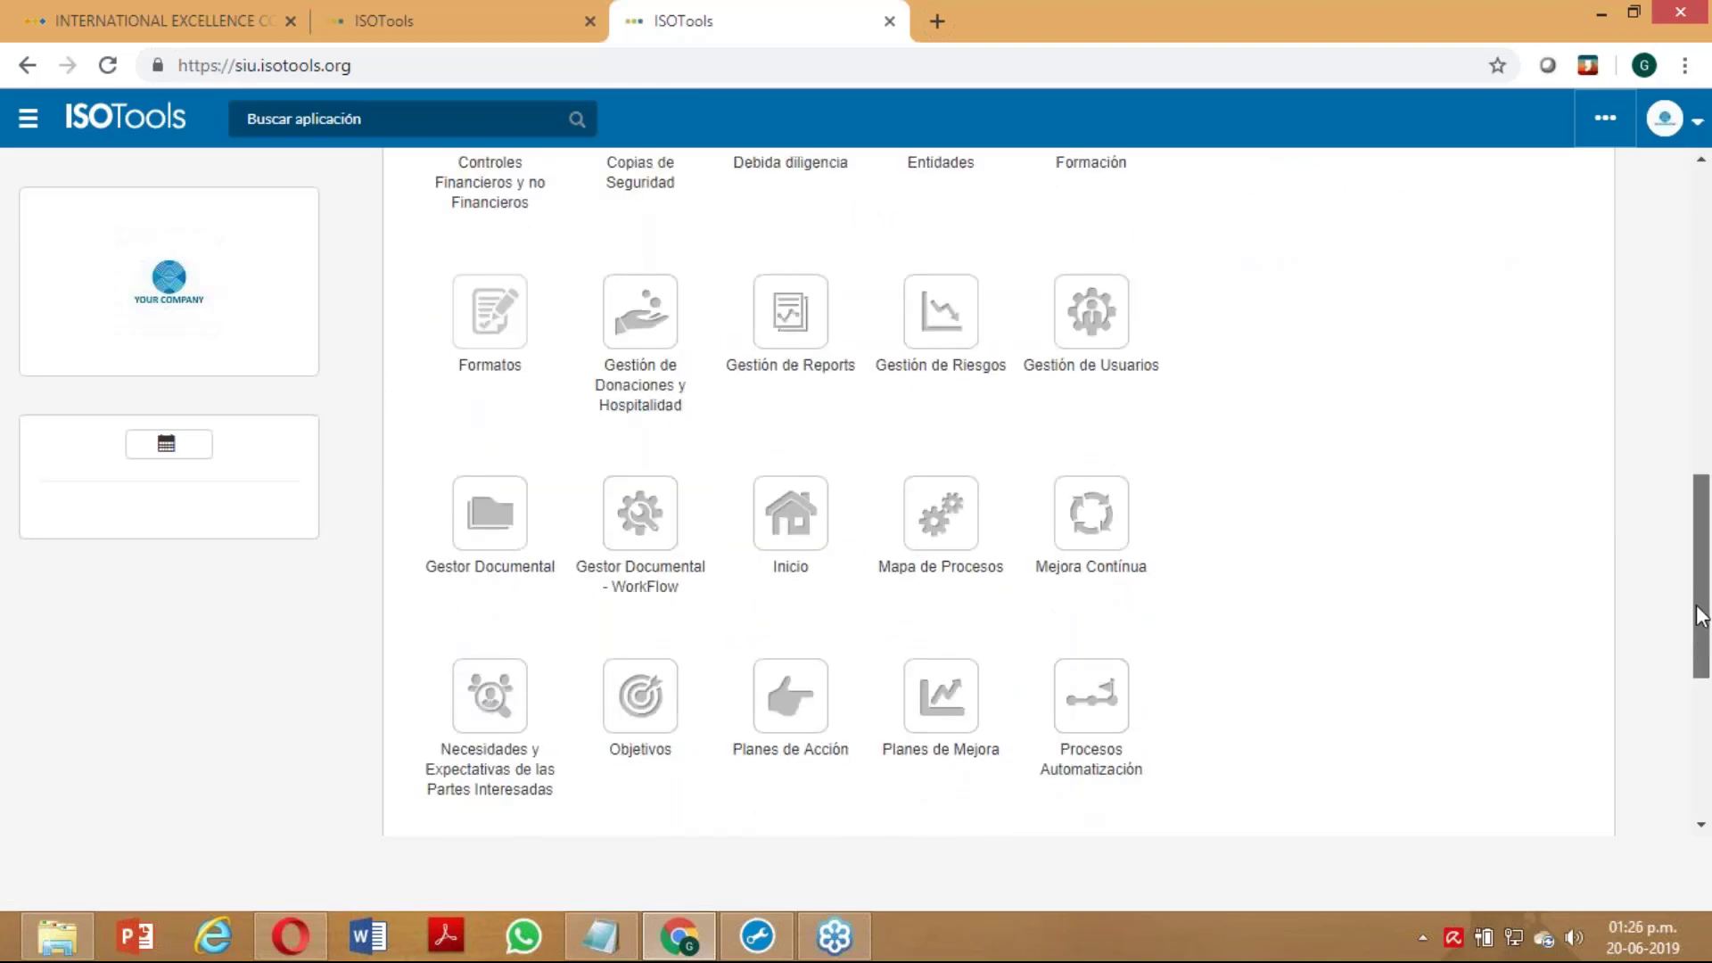
left_click_drag(1700, 615, 1698, 603)
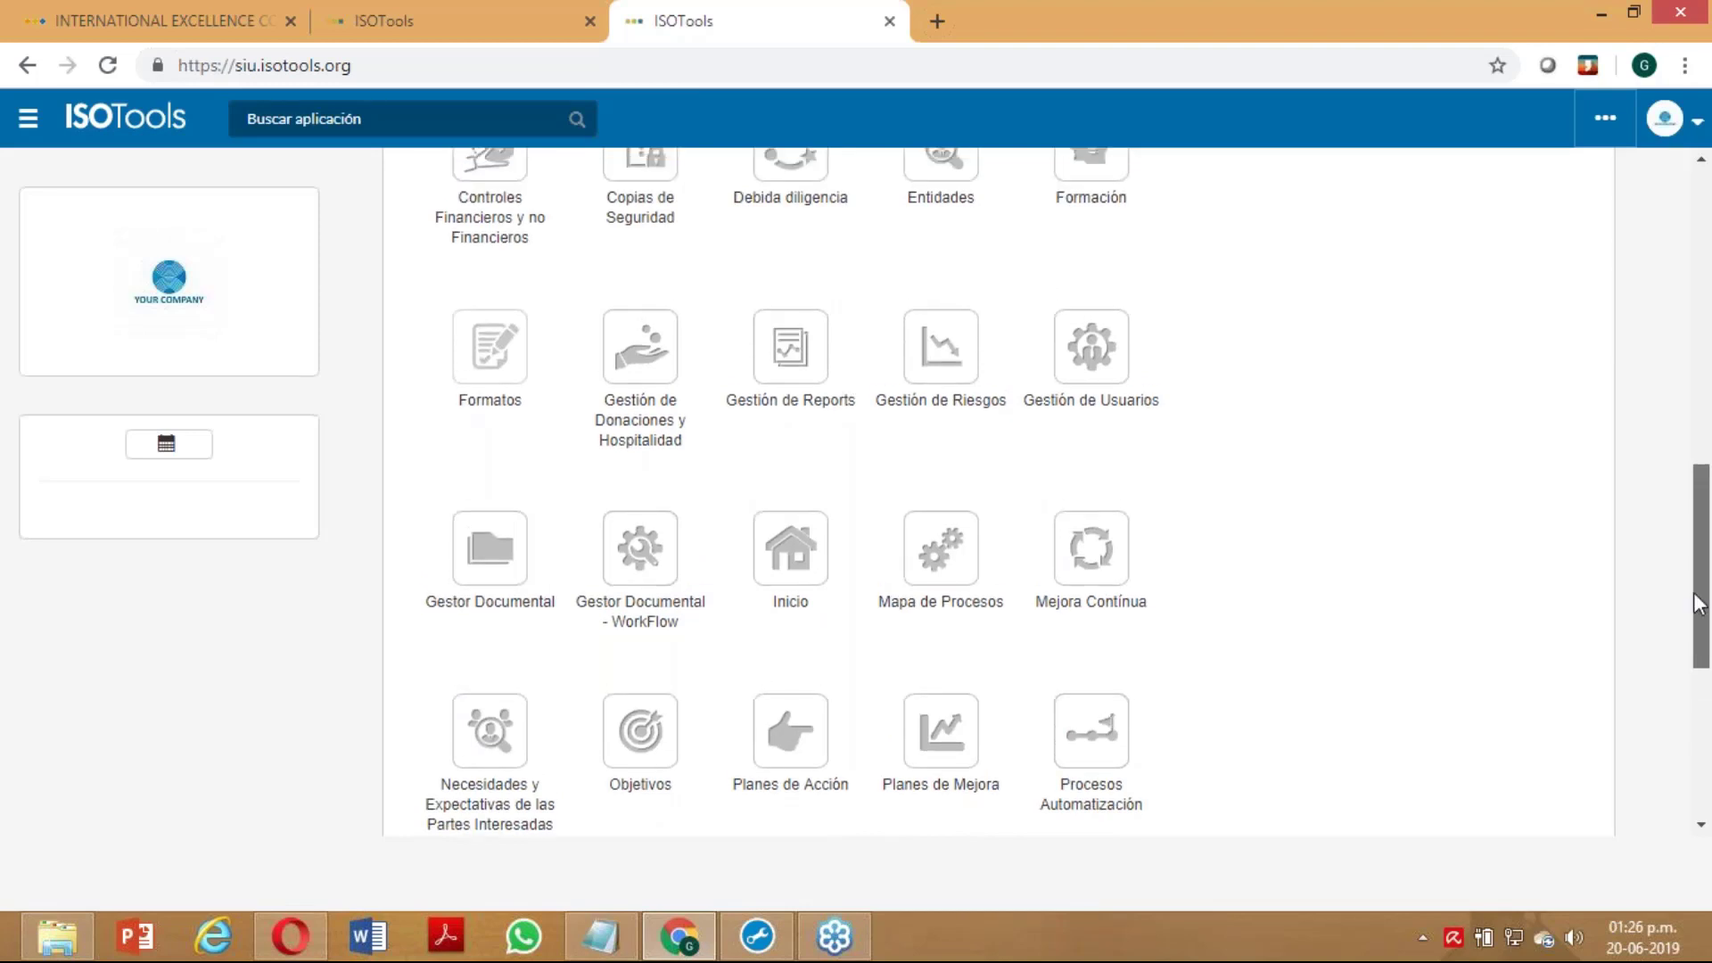
scroll(1697, 604, "up", 2)
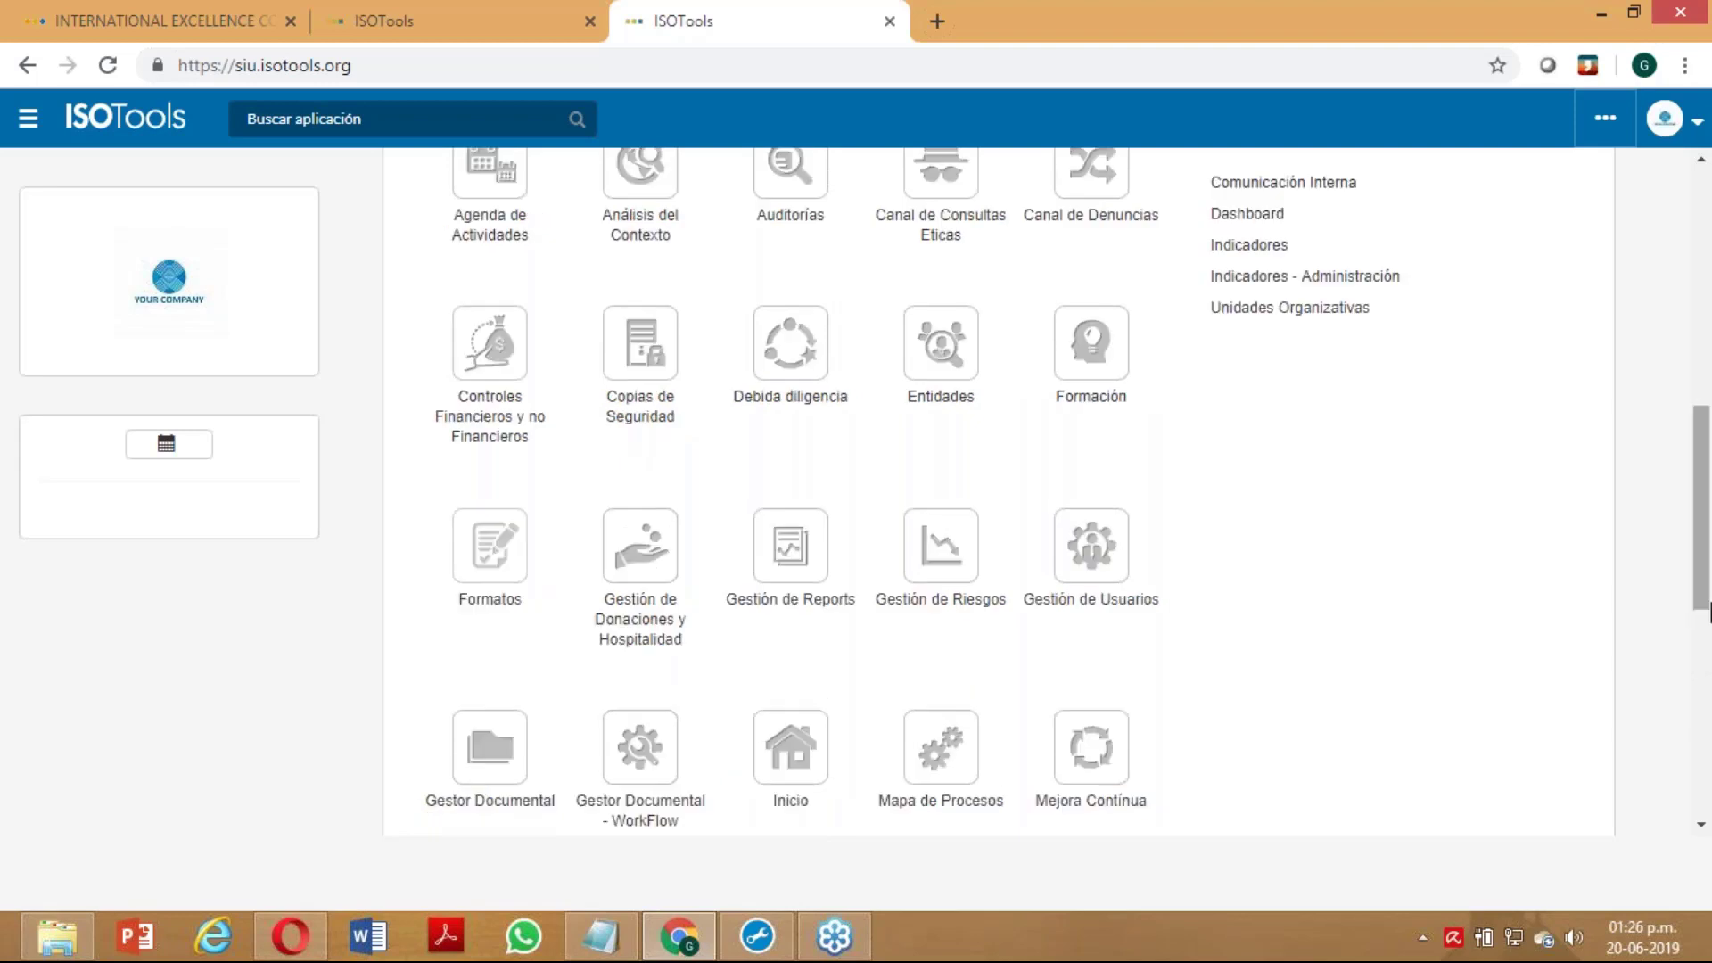
scroll(1703, 612, "up", 3)
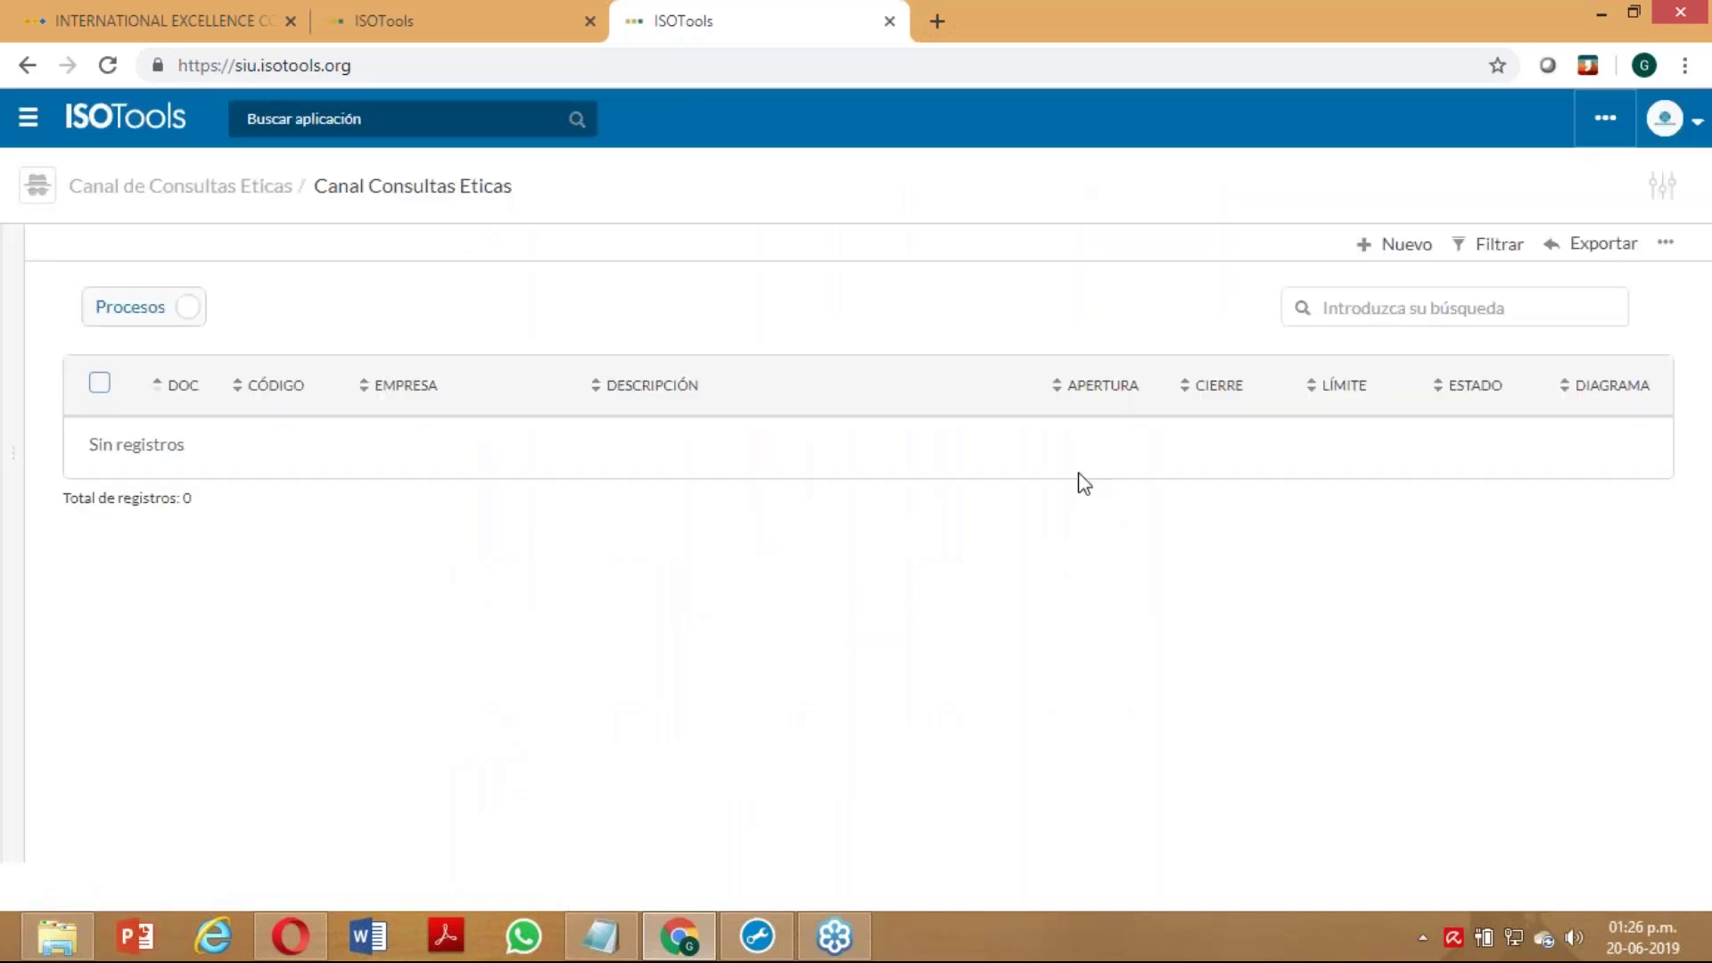
Open Canal de Denuncias and review the descriptions and current status of the registered complaints
left_click(203, 198)
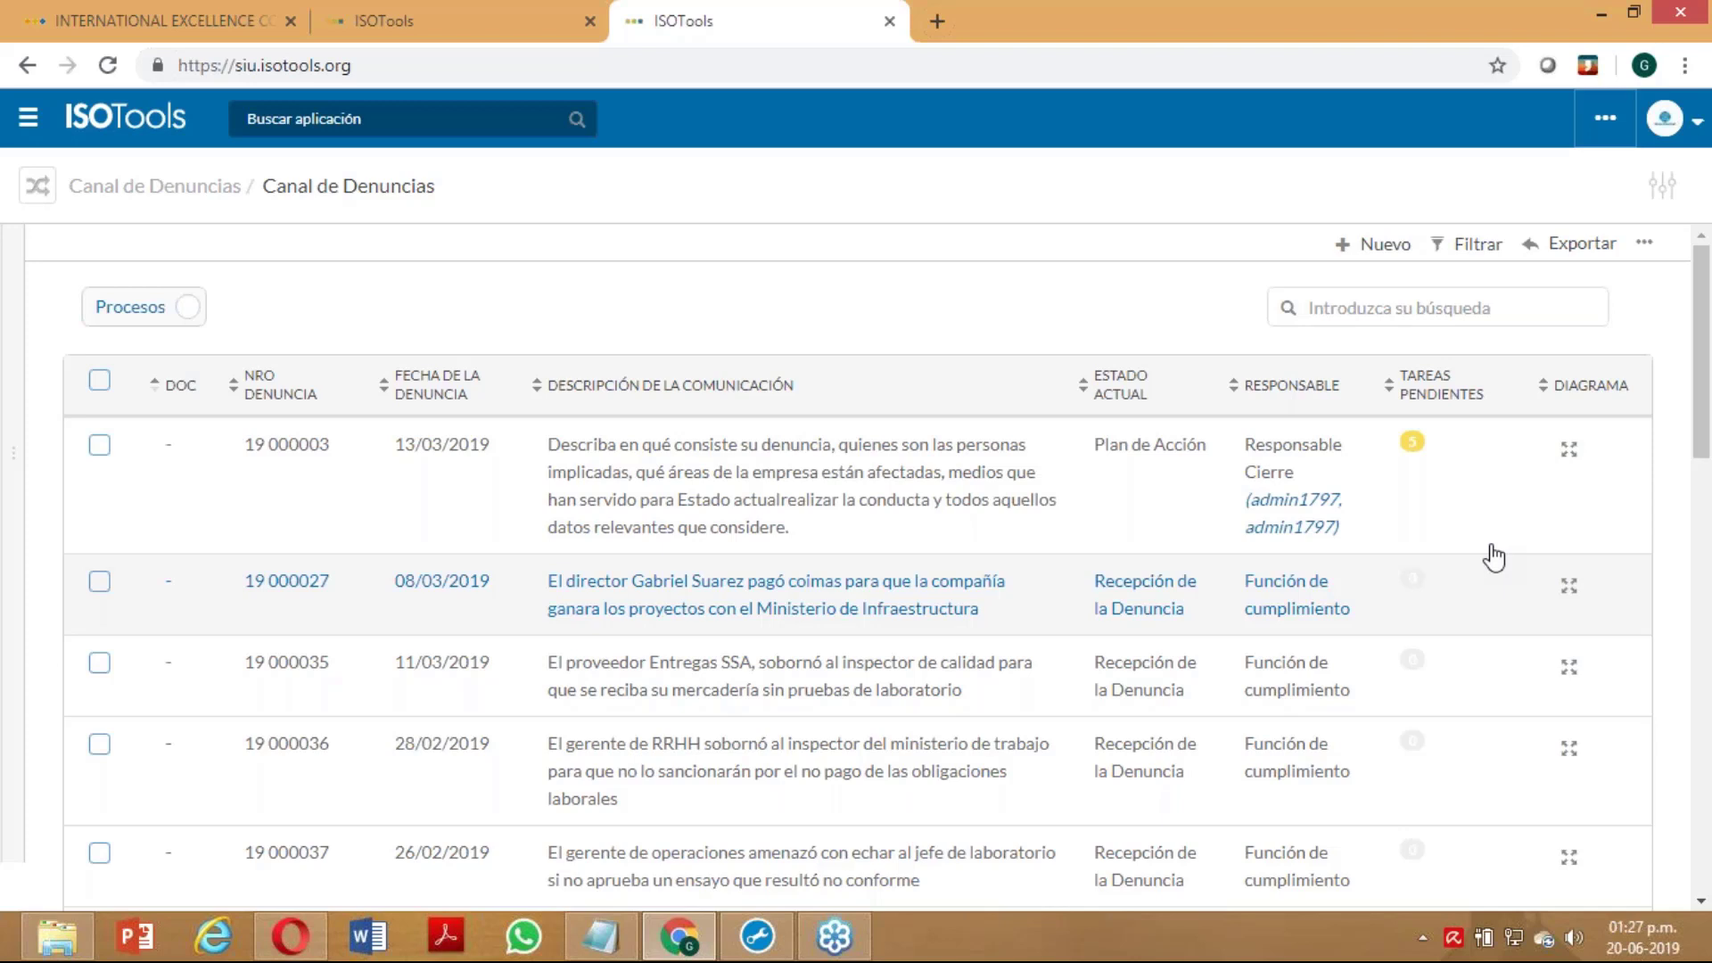
left_click_drag(1703, 455, 1707, 644)
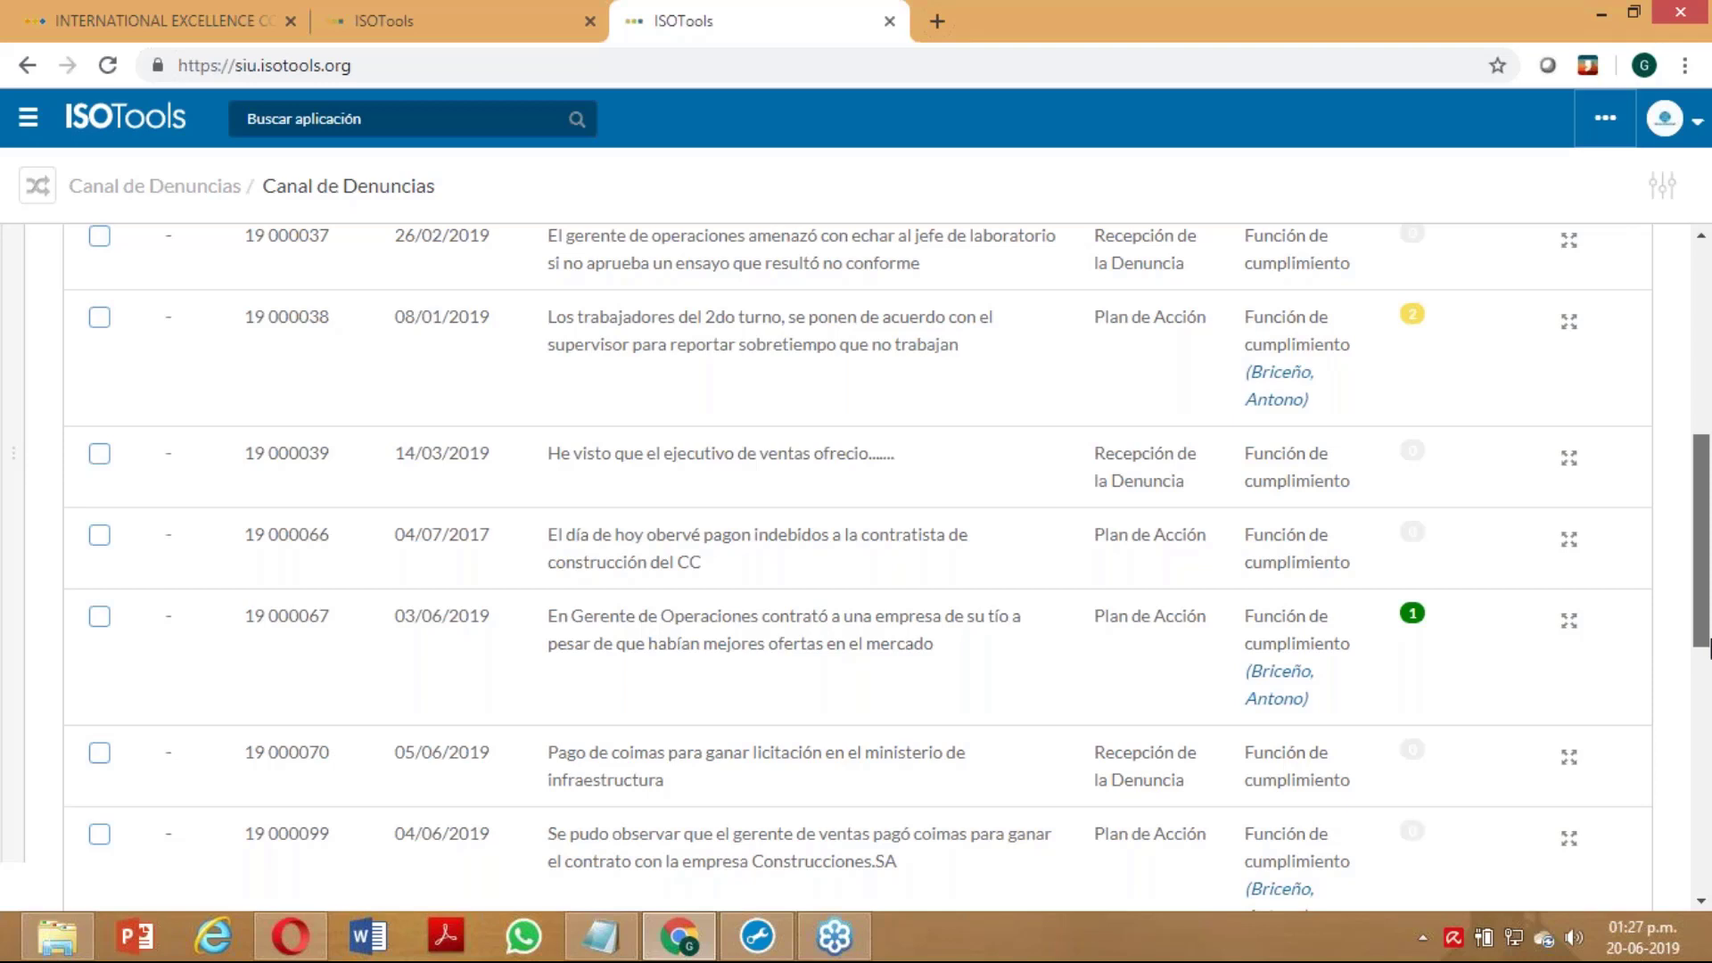
scroll(864, 604, "up", 3)
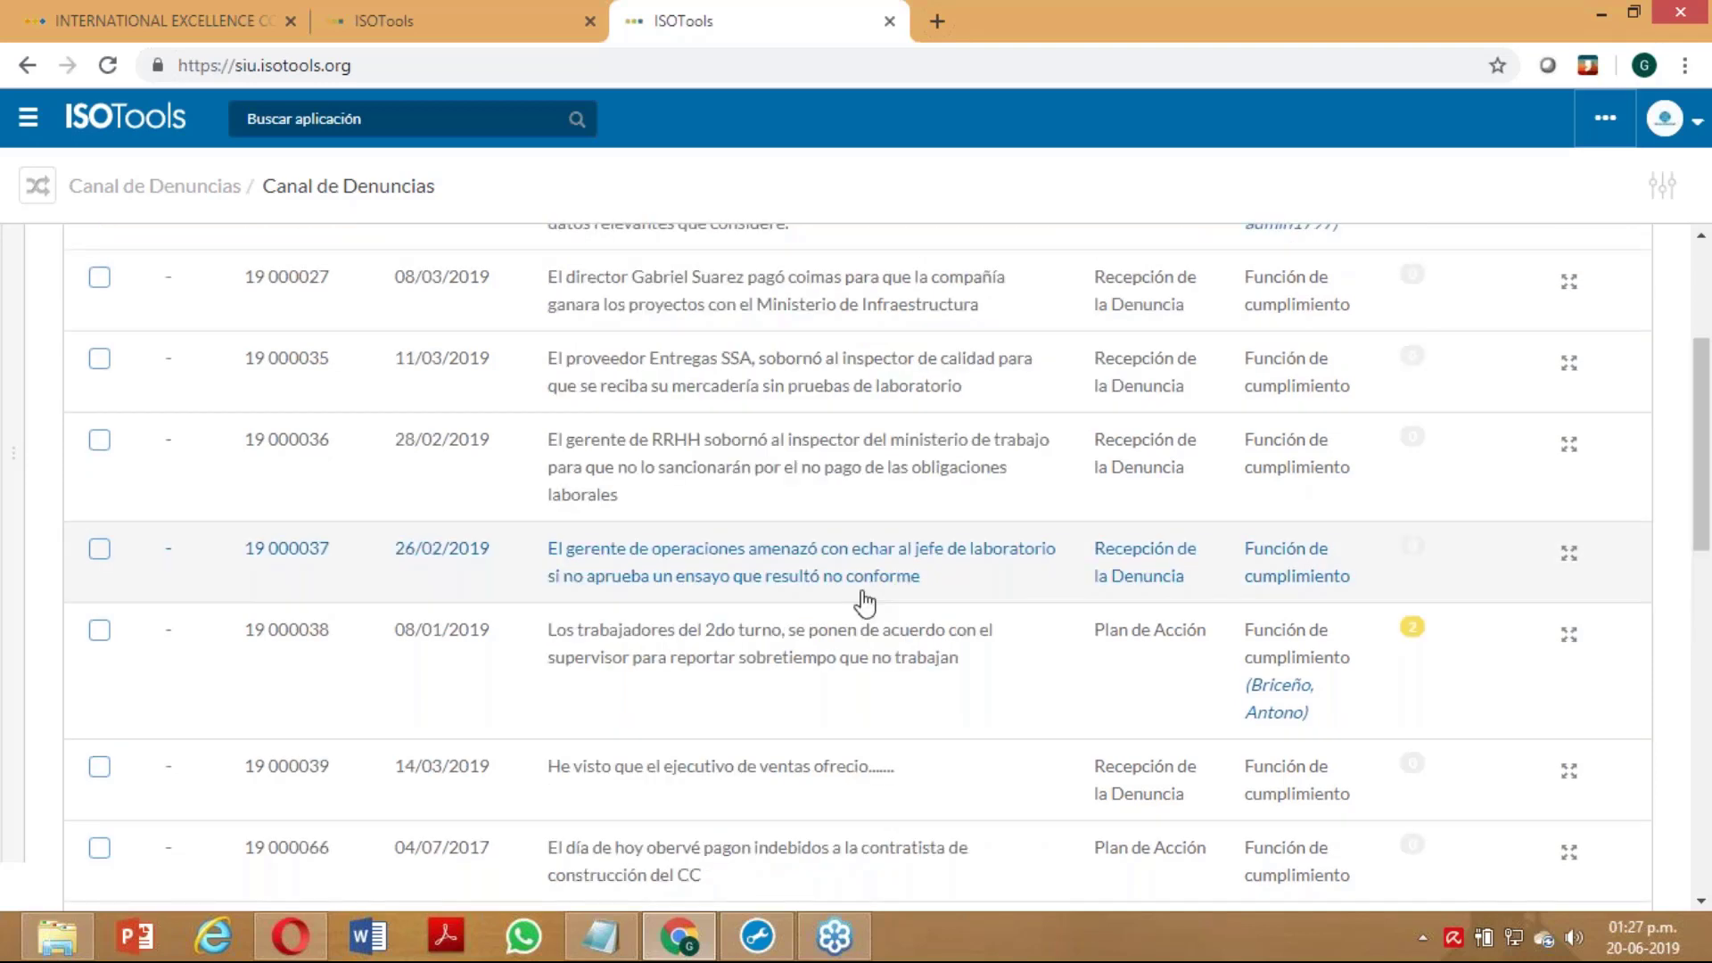
View the complaint workflow diagram from Análisis preliminar to Cierre and return to the complaints list
left_click(864, 604)
scroll(1684, 227, "down", 5)
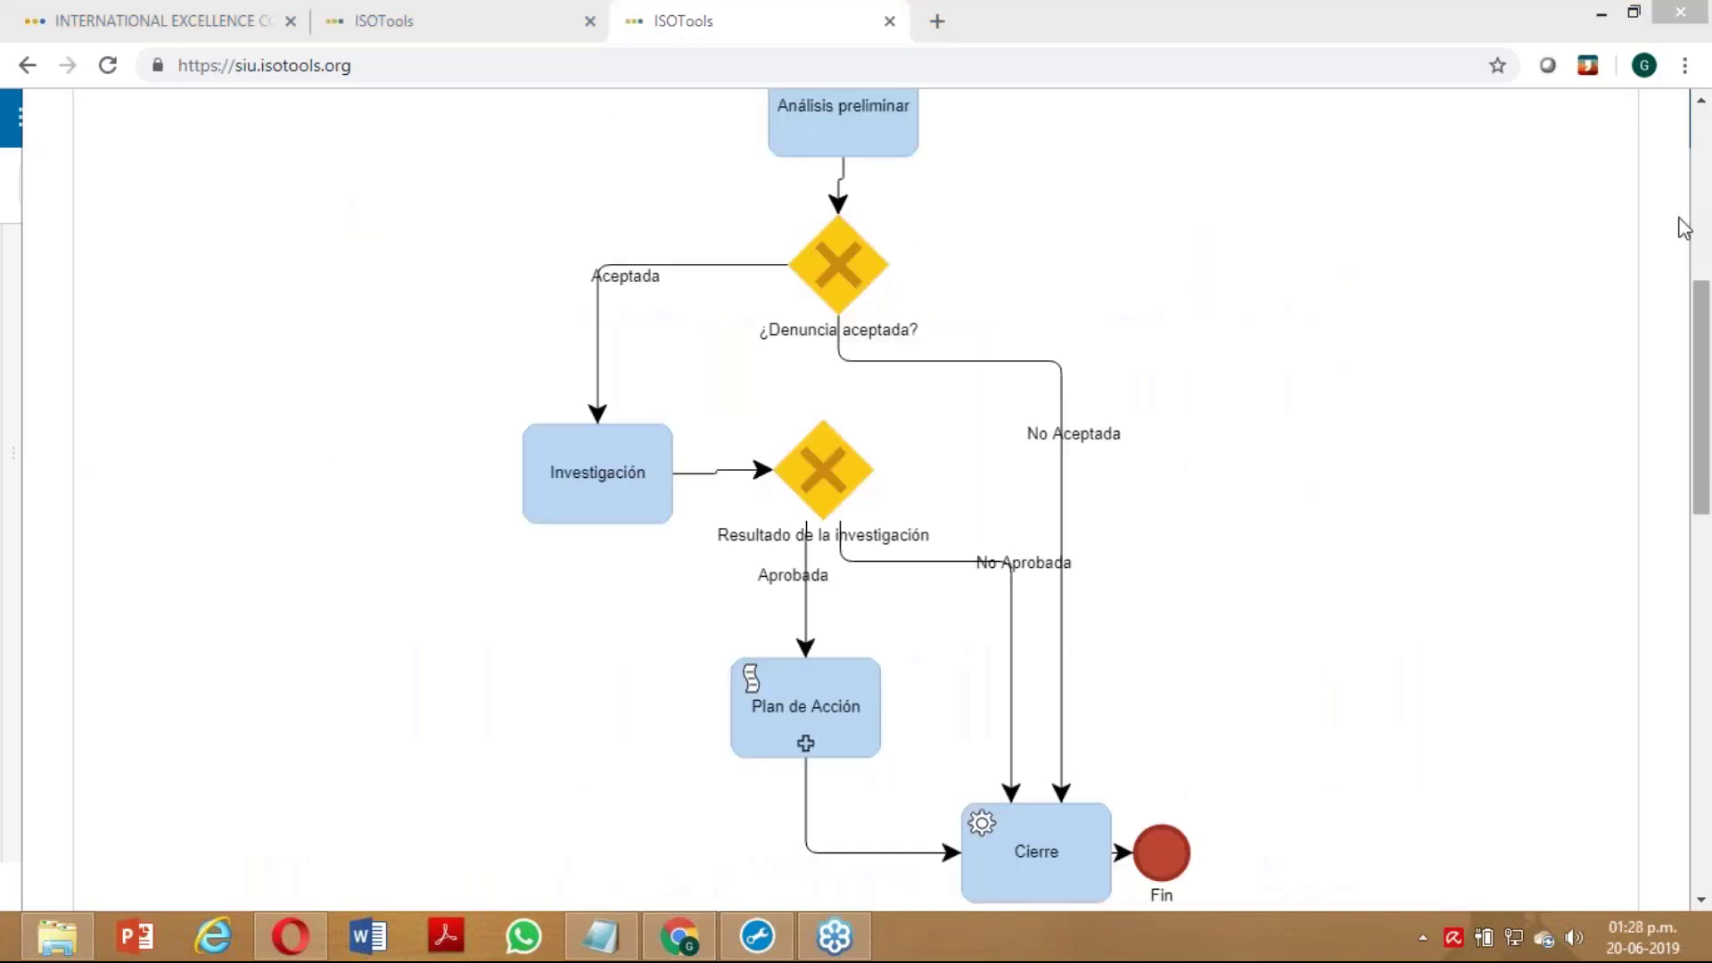
left_click(1656, 127)
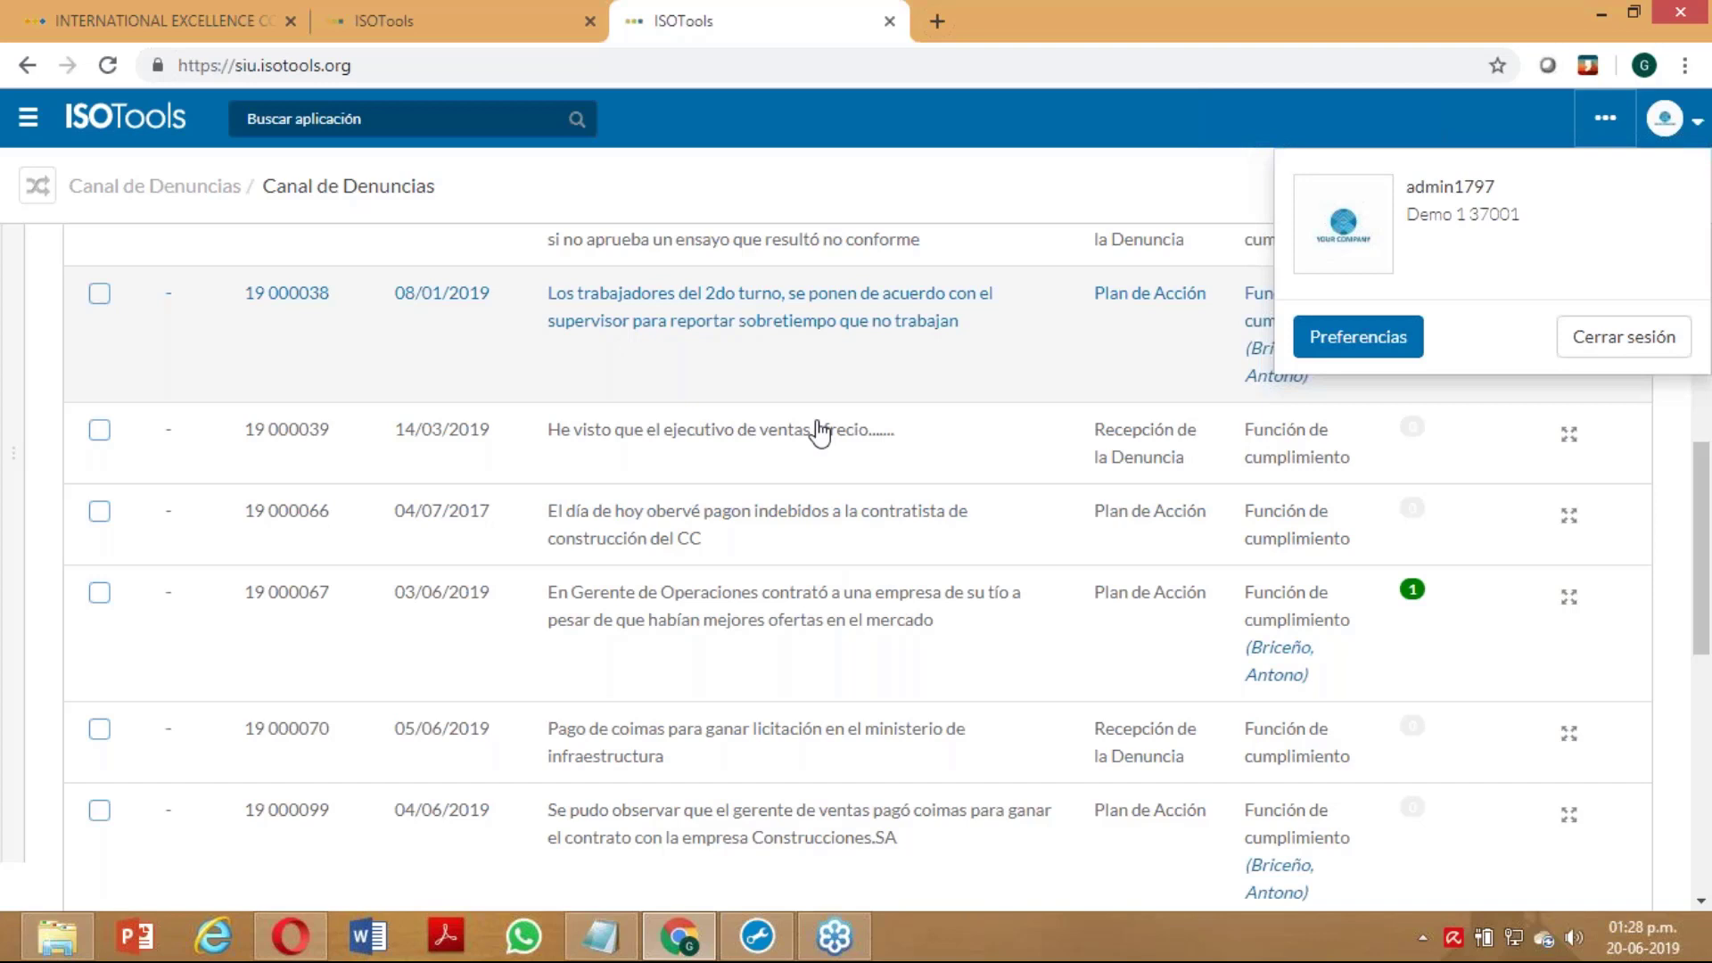
Open the complaint about the Gerente de Operaciones hiring his uncle's company and check the status and responsible role of its stages
scroll(821, 434, "down", 1)
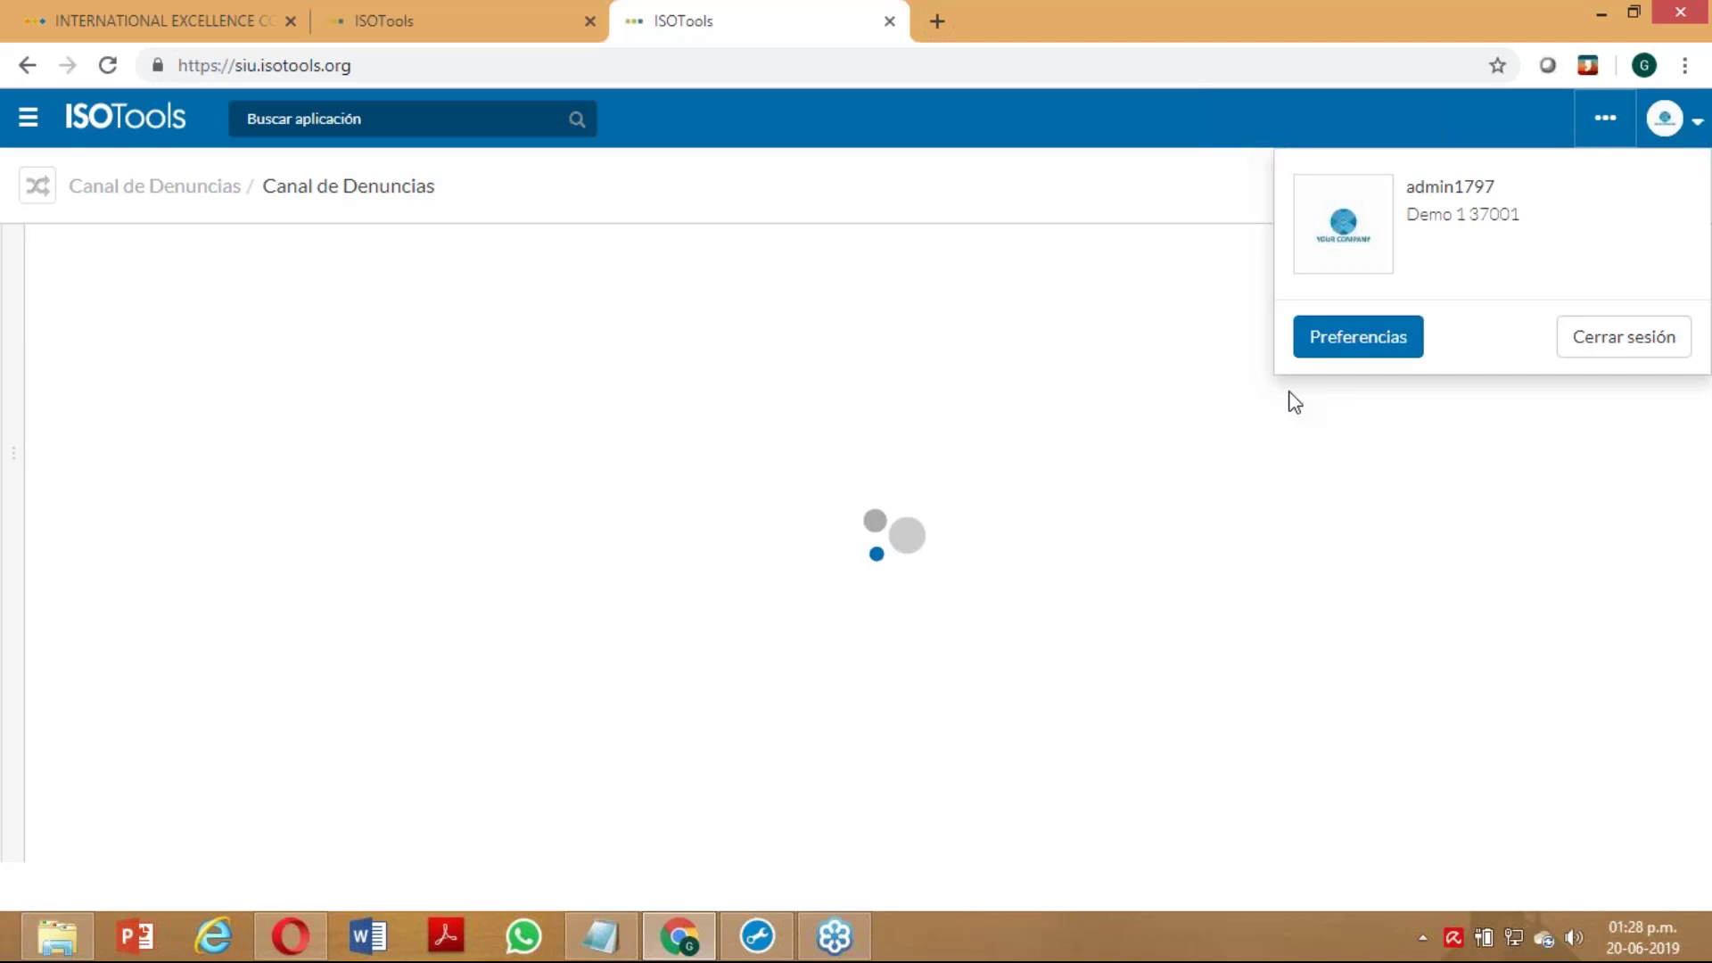
mouse_move(84, 300)
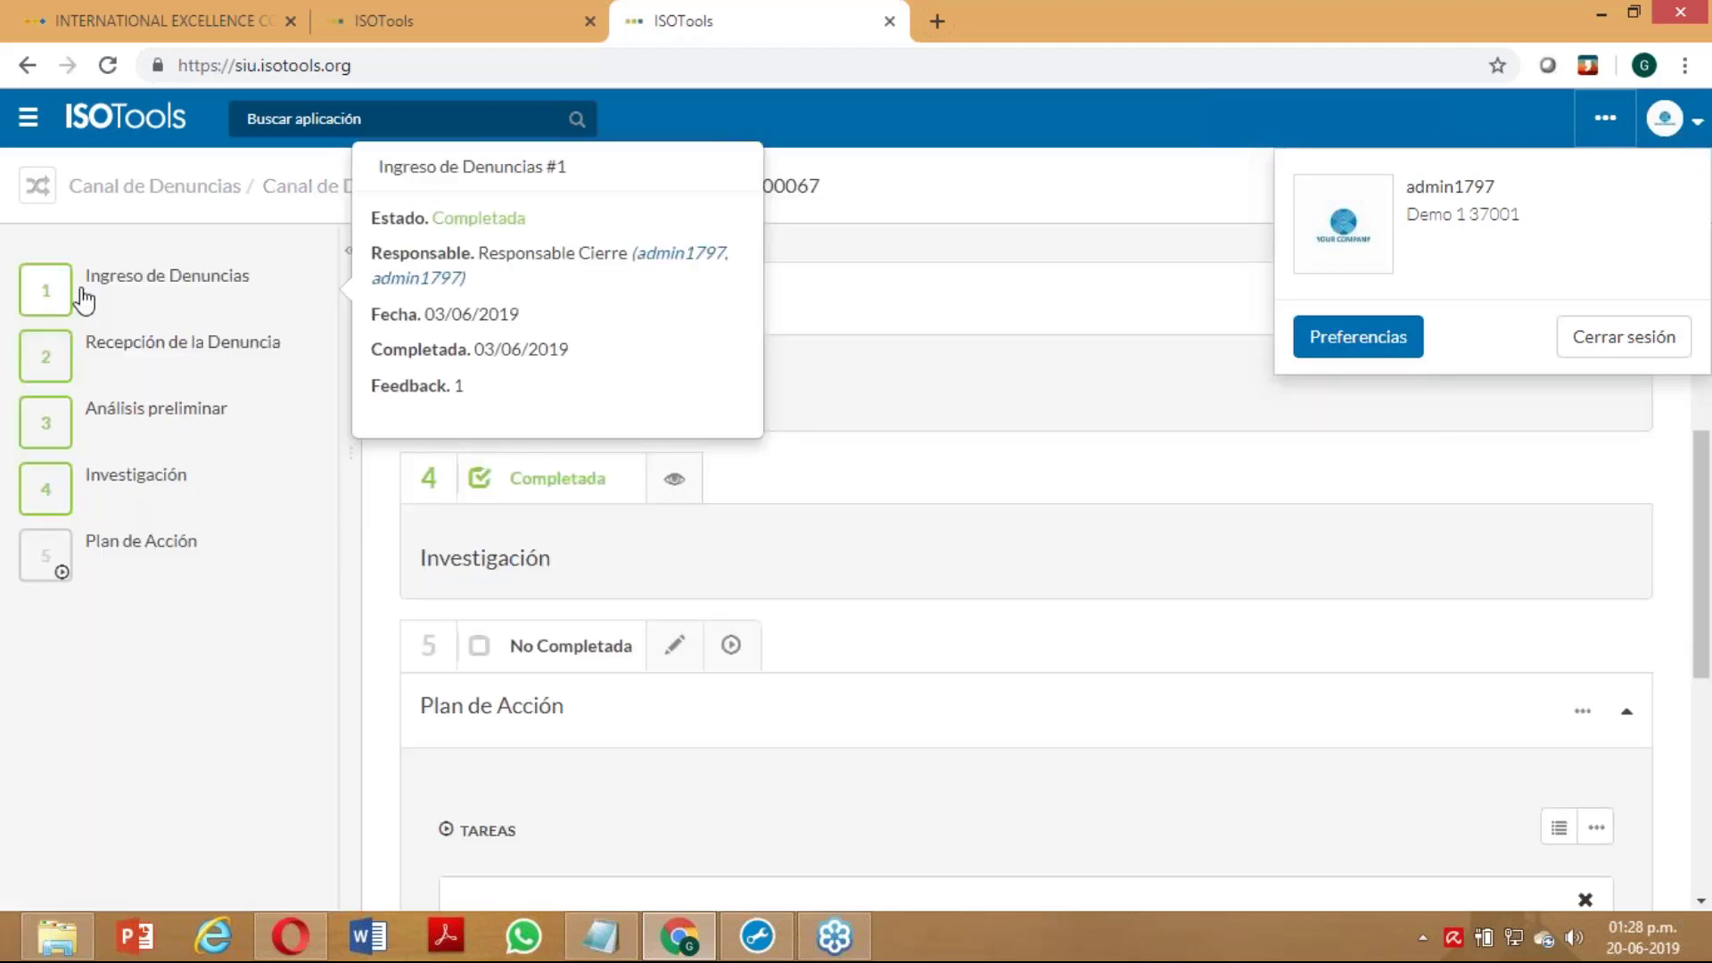
mouse_move(89, 384)
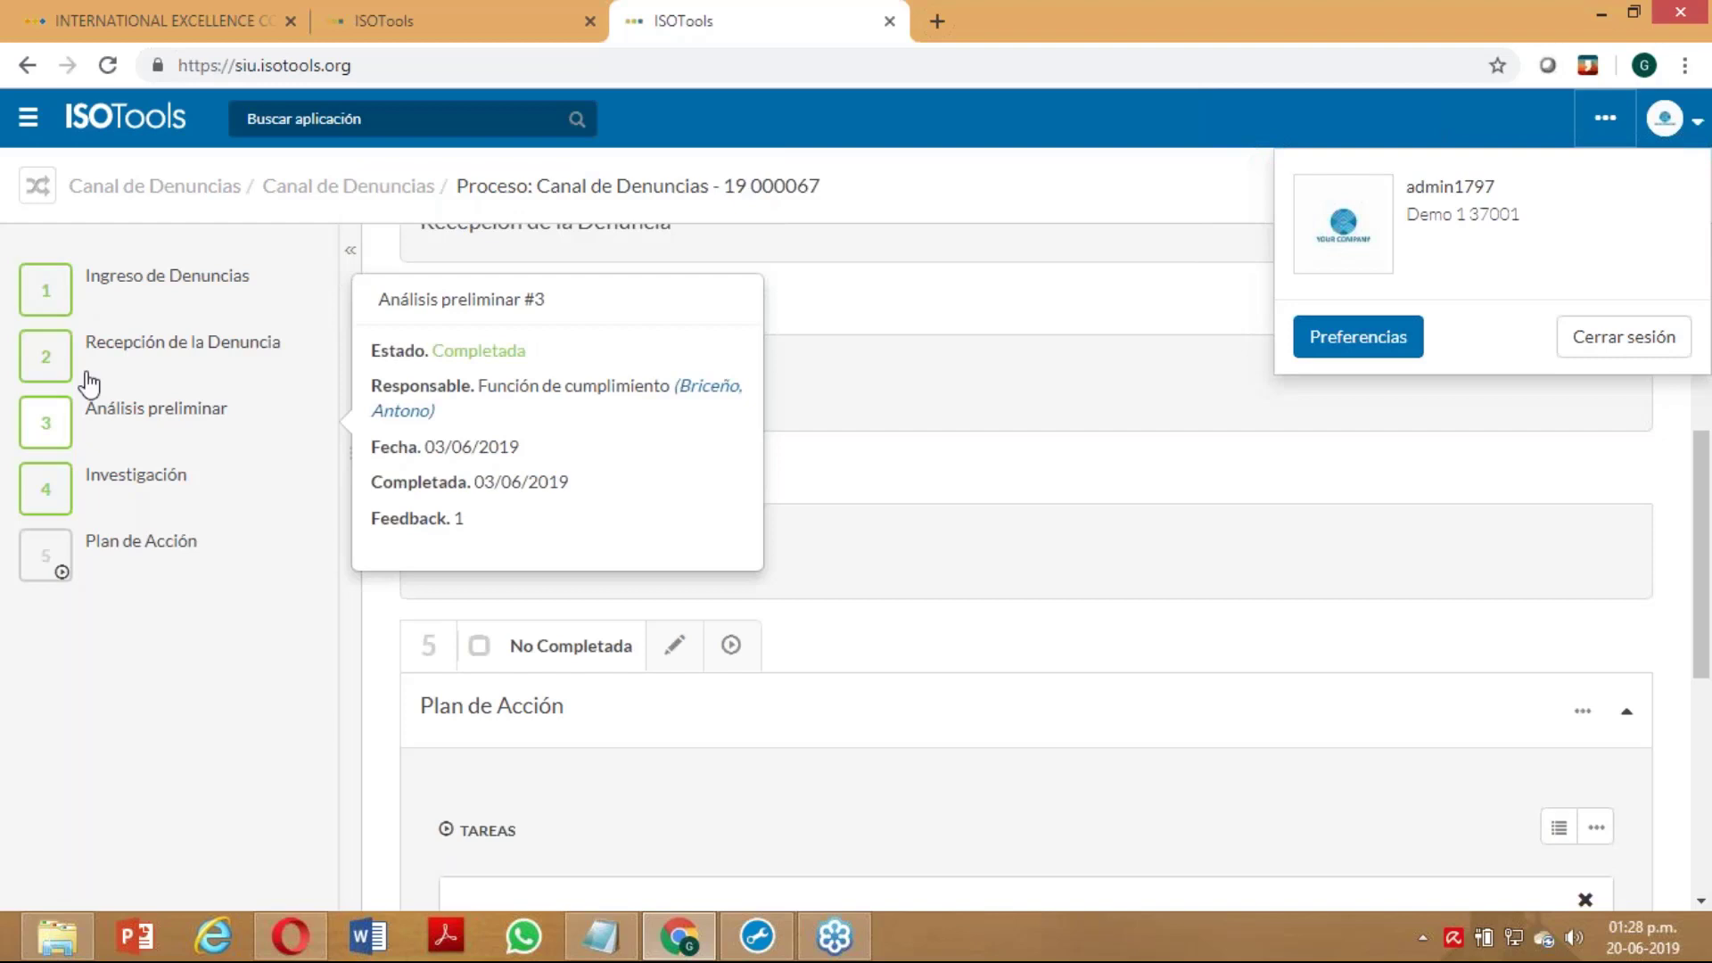
left_click(89, 384)
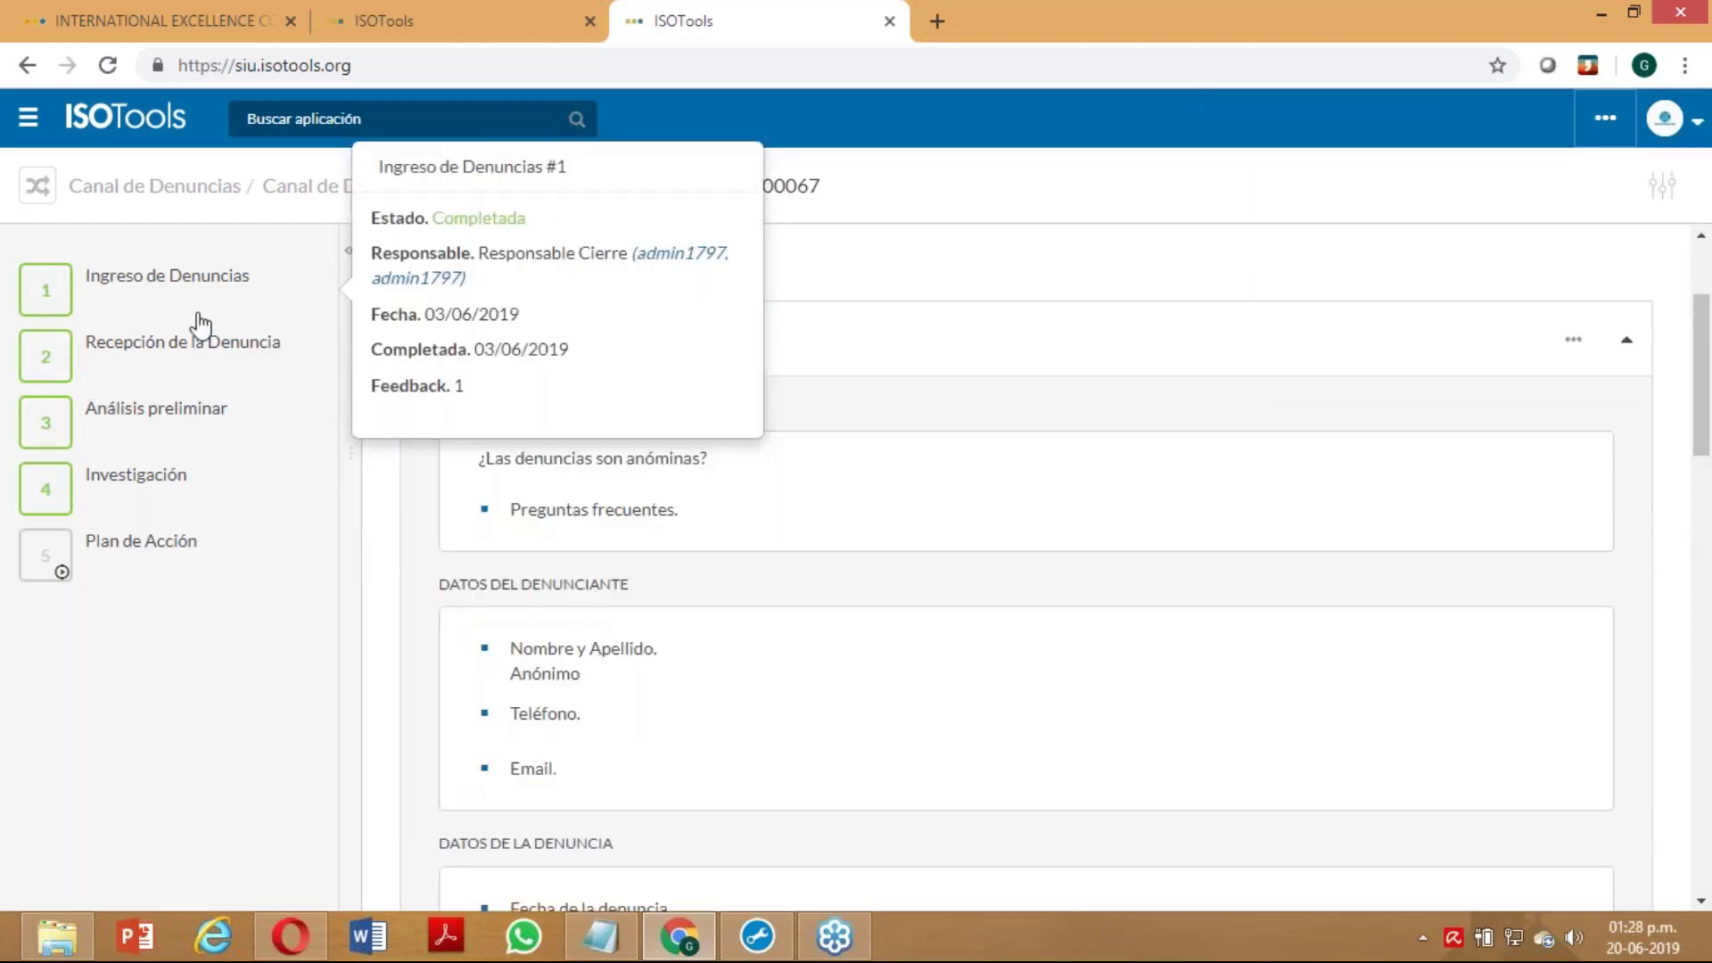
mouse_move(181, 353)
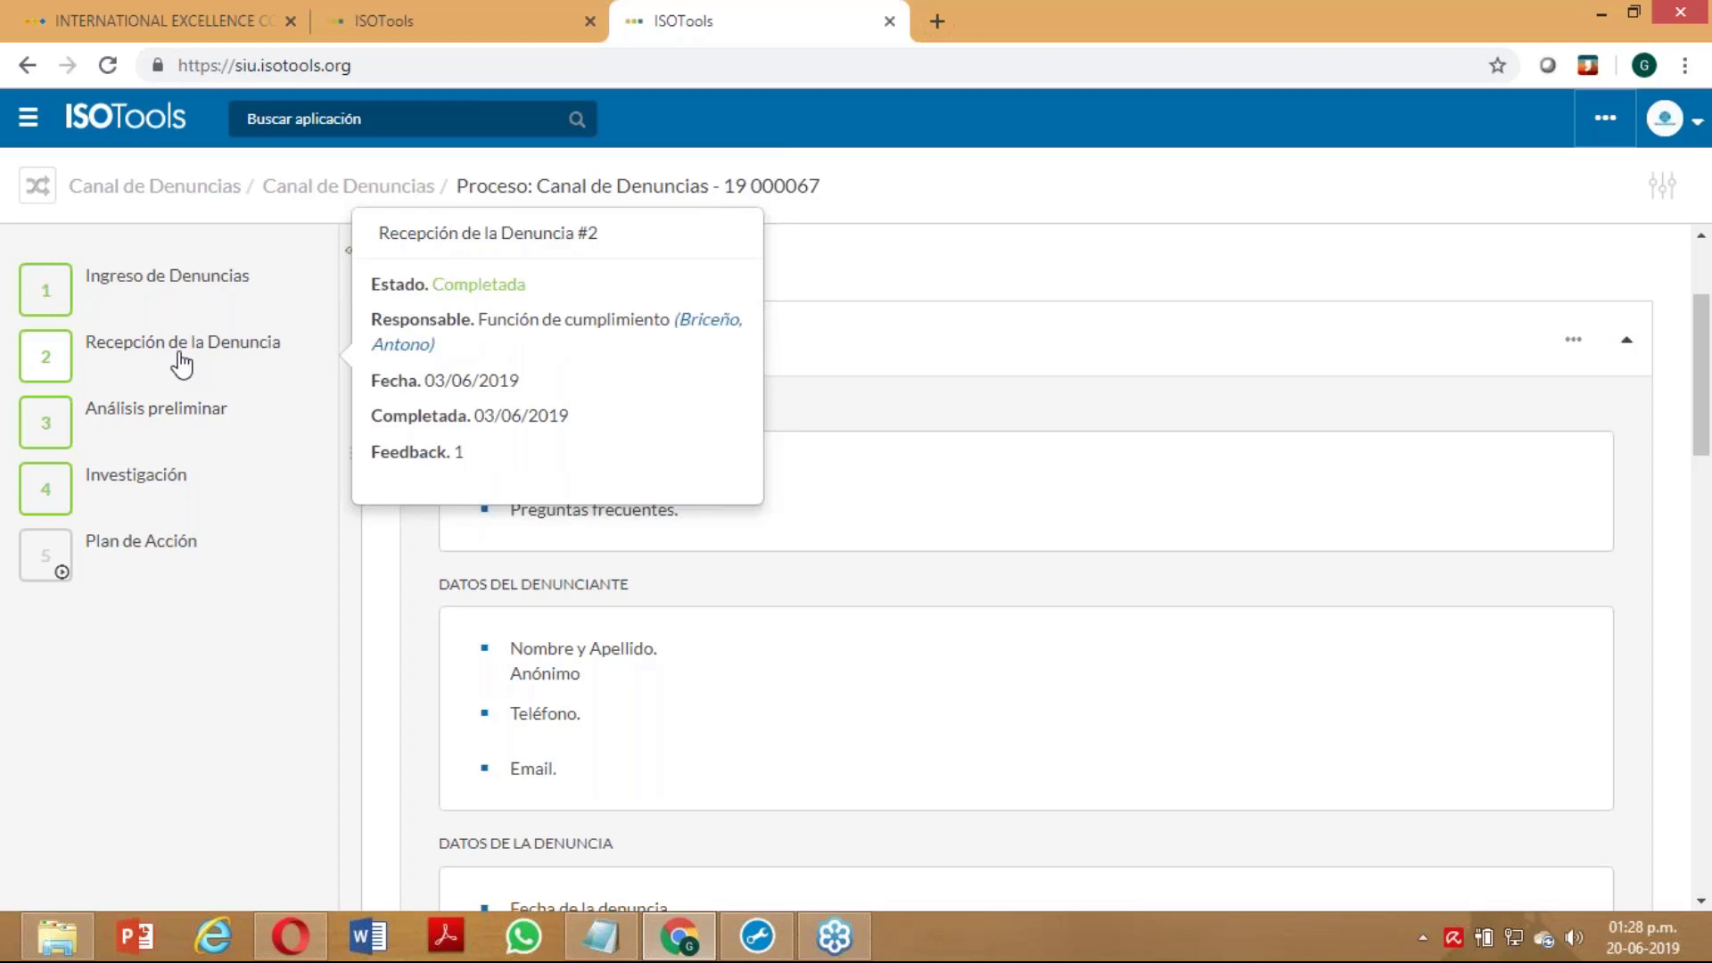
mouse_move(187, 295)
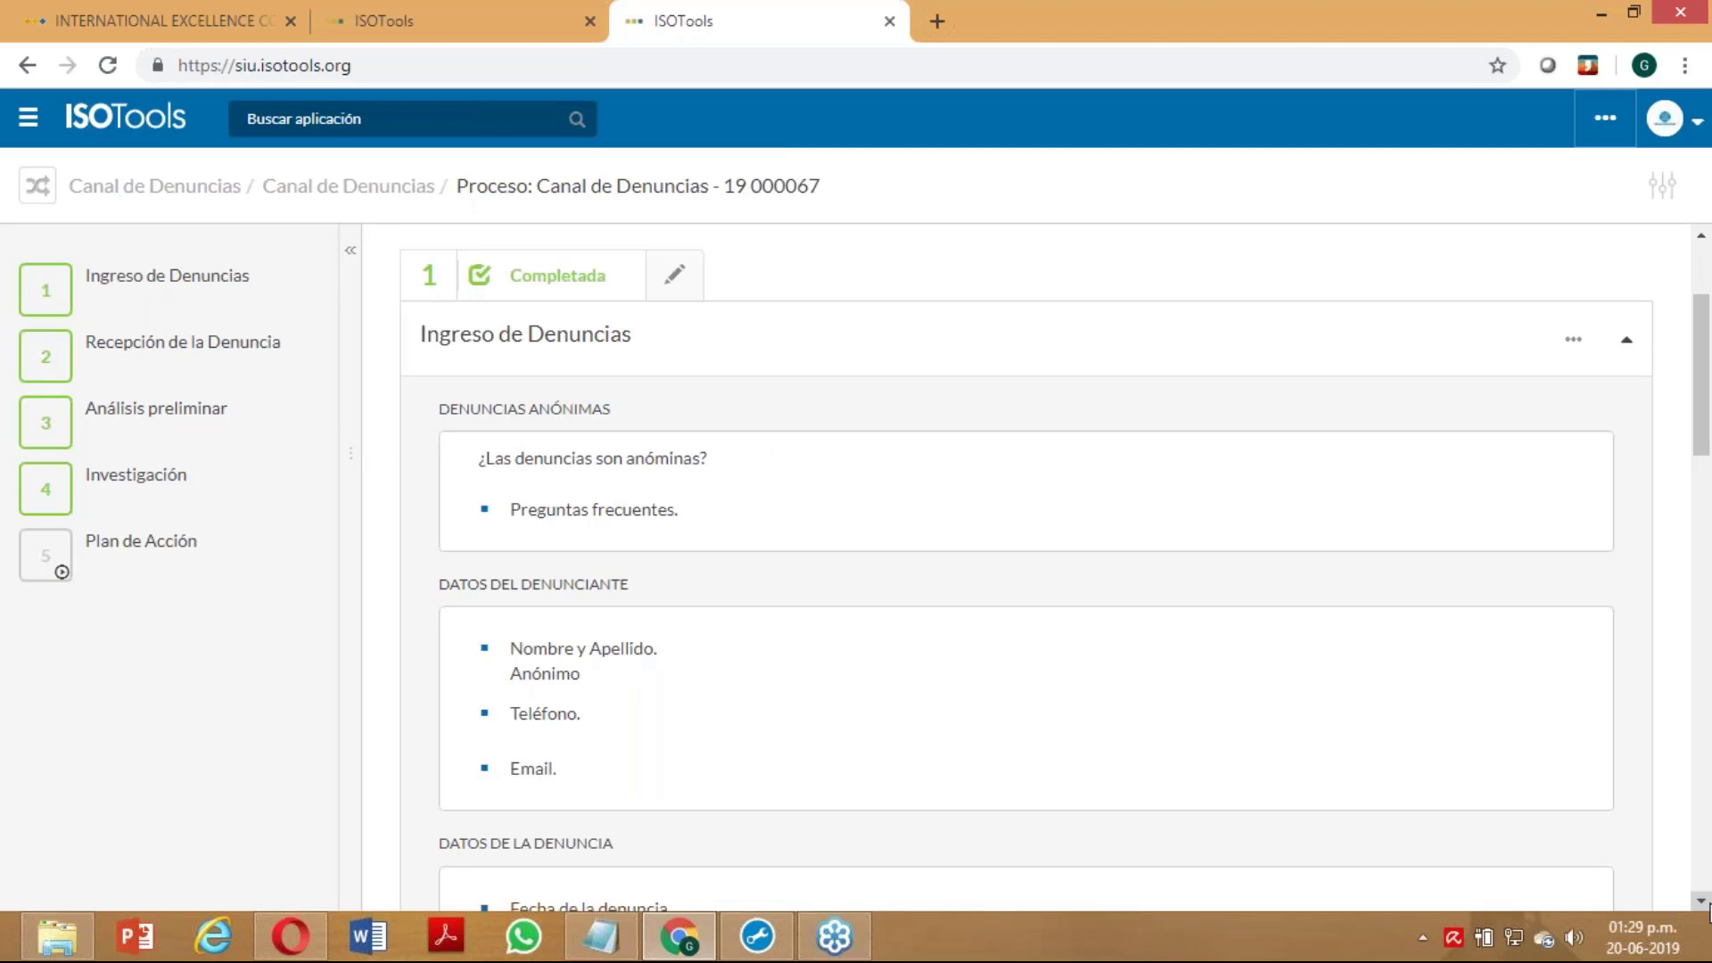
Review the complaint's data and attached evidence in Ingreso de Denuncias, and the disciplinary task under Plan de Acción
scroll(1708, 914, "down", 2)
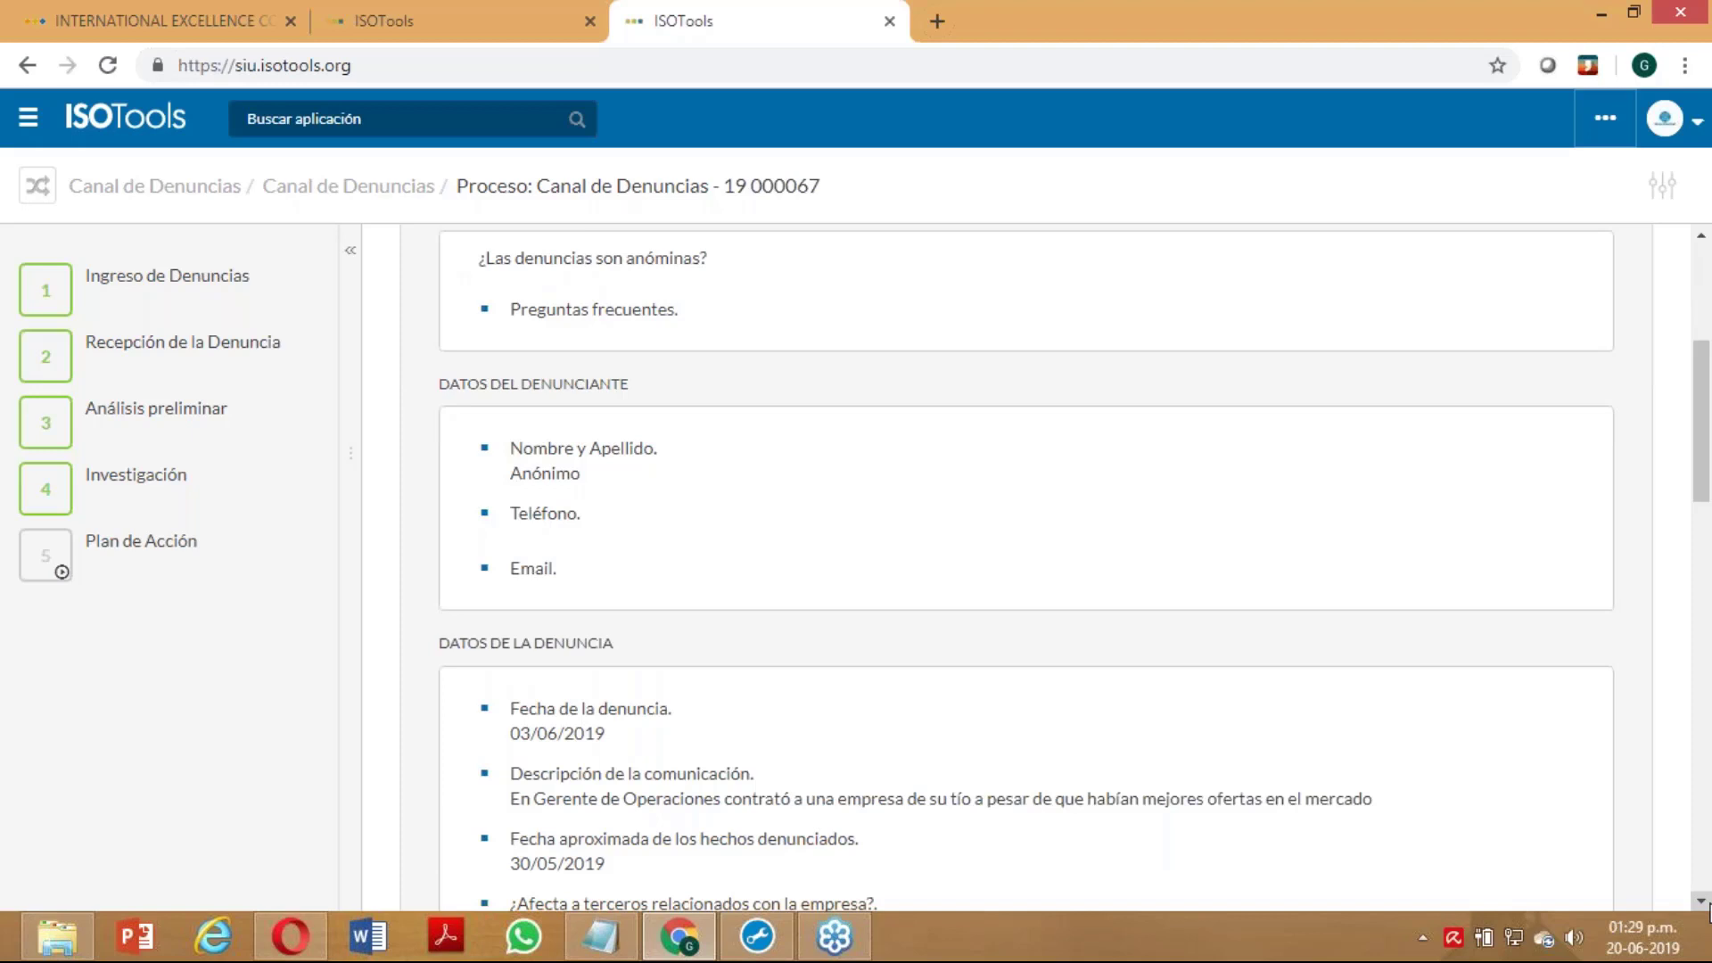
scroll(1708, 912, "down", 3)
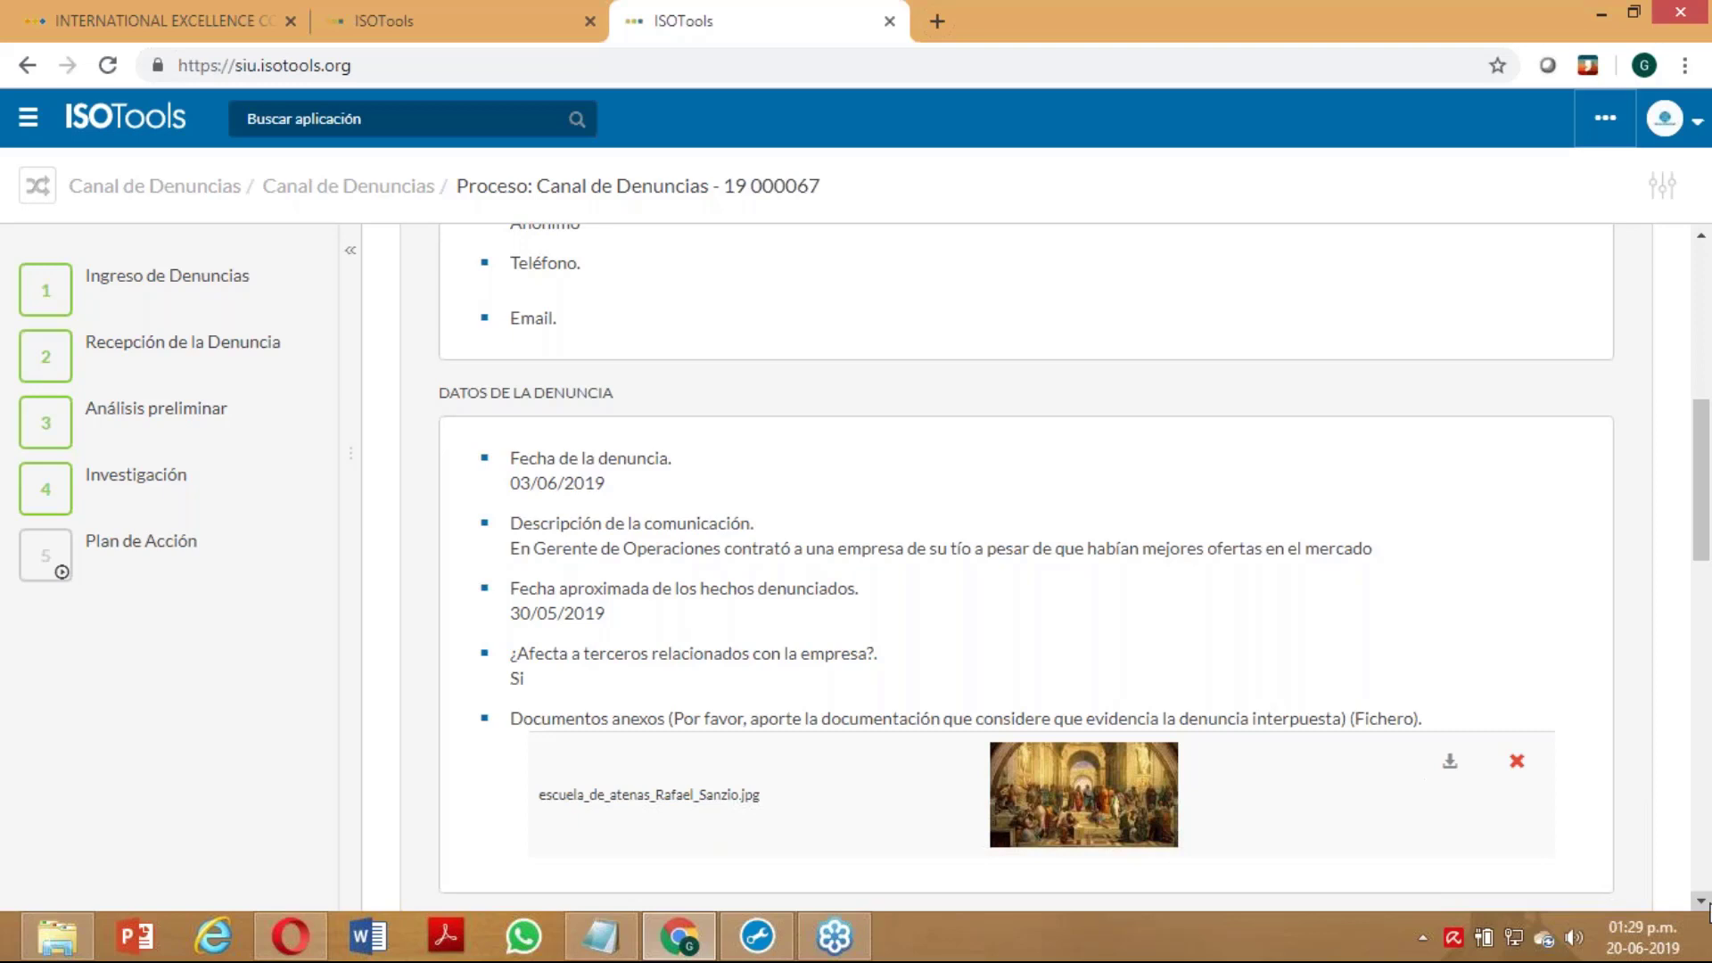
left_click(189, 412)
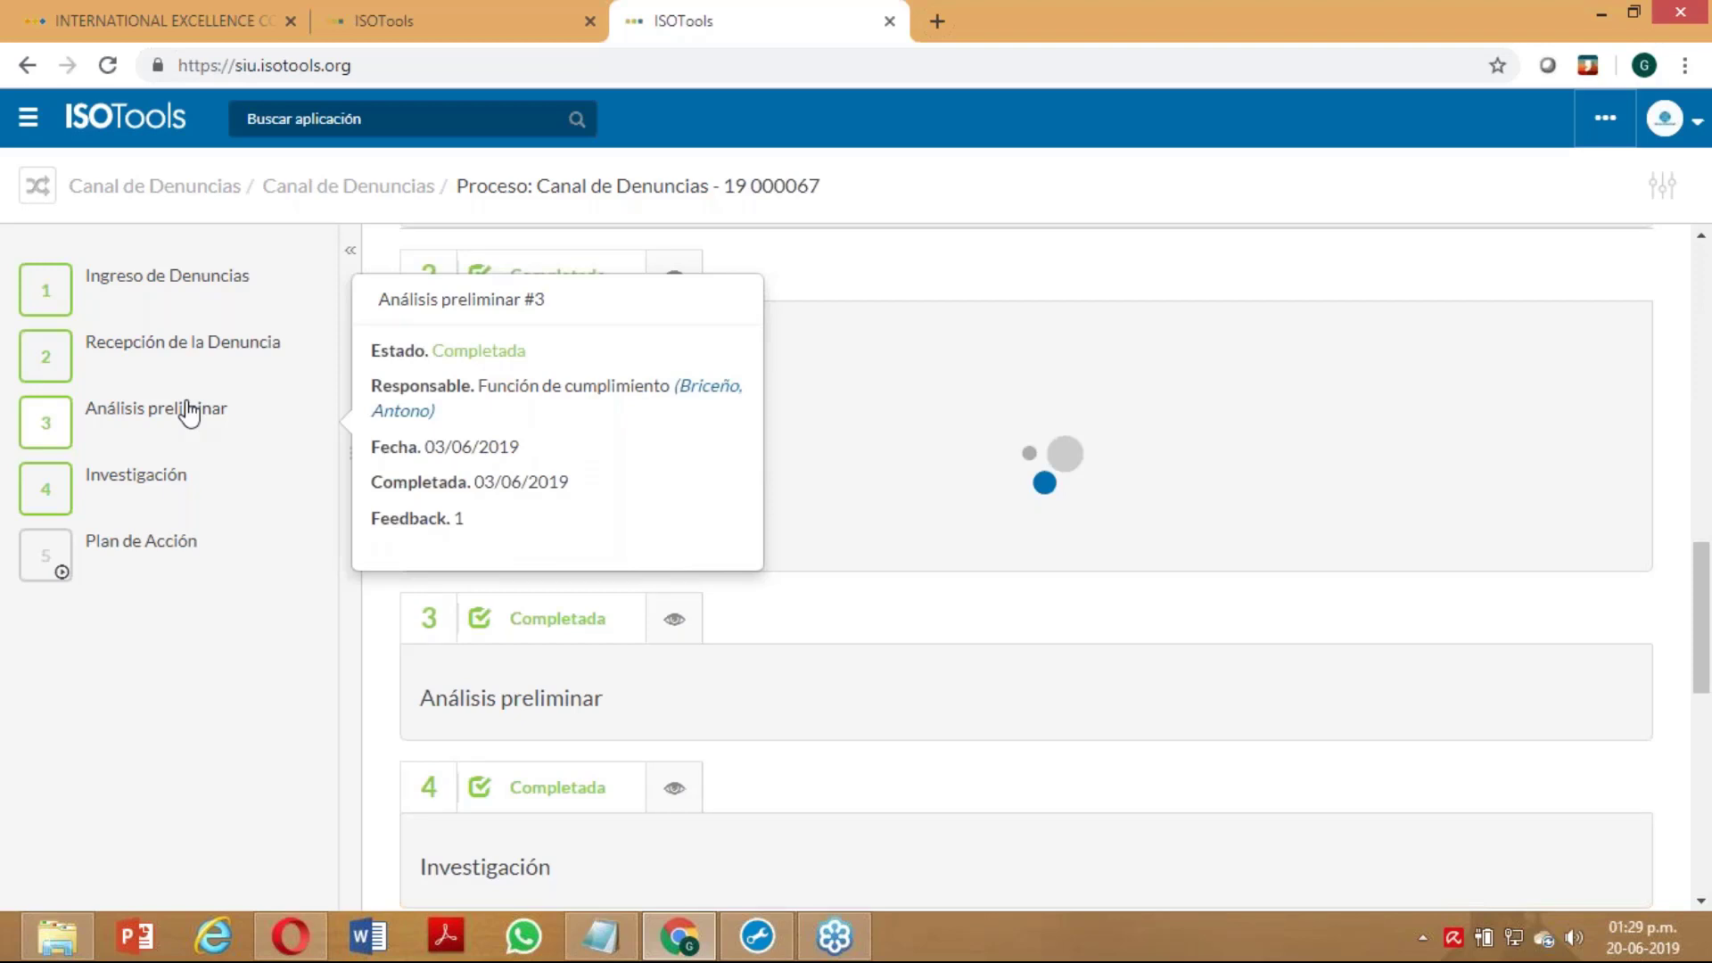
left_click_drag(1701, 615, 1707, 830)
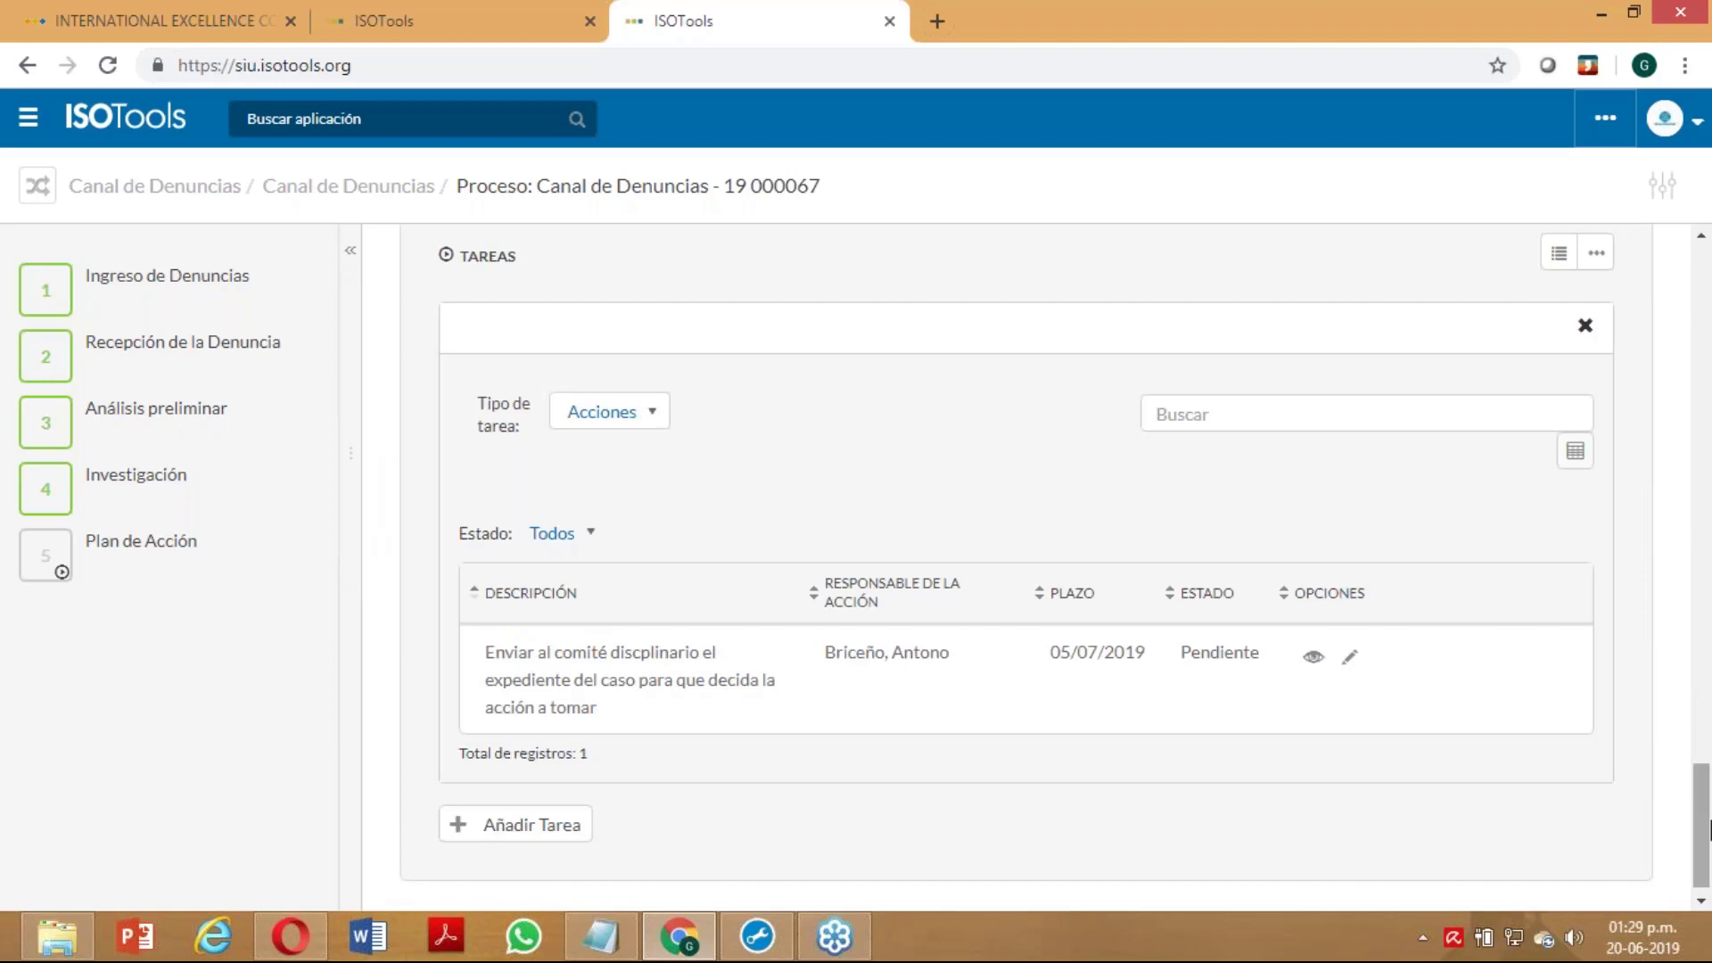
left_click_drag(1708, 829, 1707, 383)
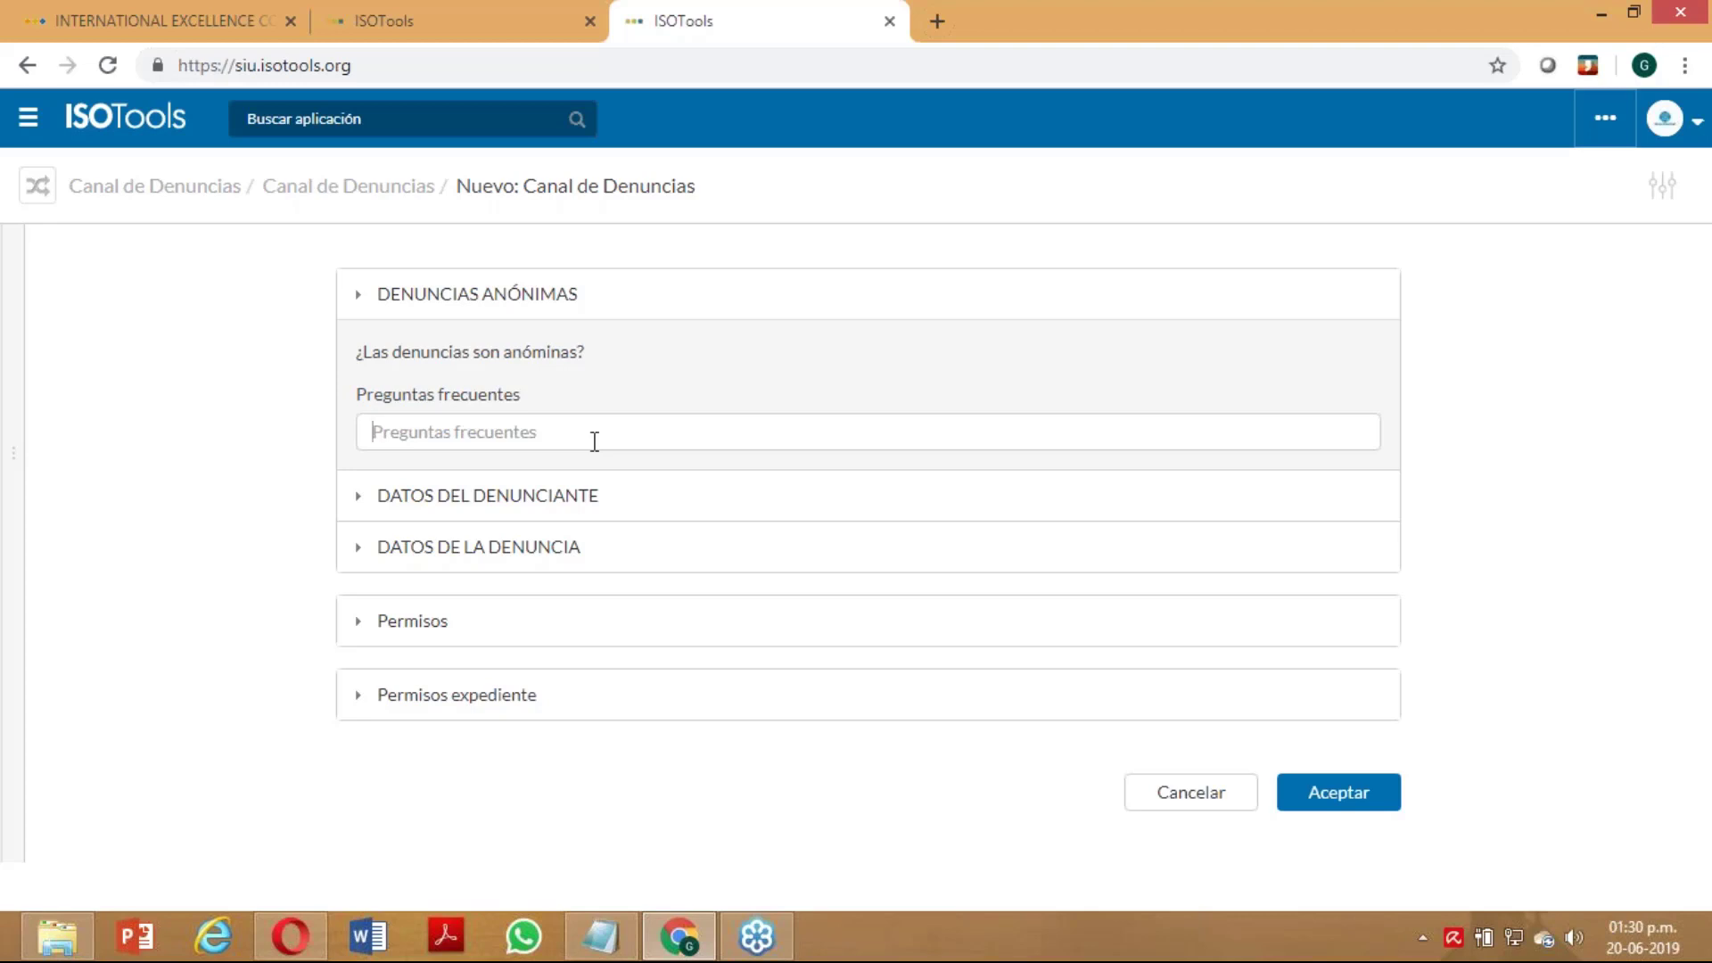
Expand the DATOS DEL DENUNCIANTE and DATOS DE LA DENUNCIA sections of the new complaint form, leaving the complainant's details blank
left_click(515, 433)
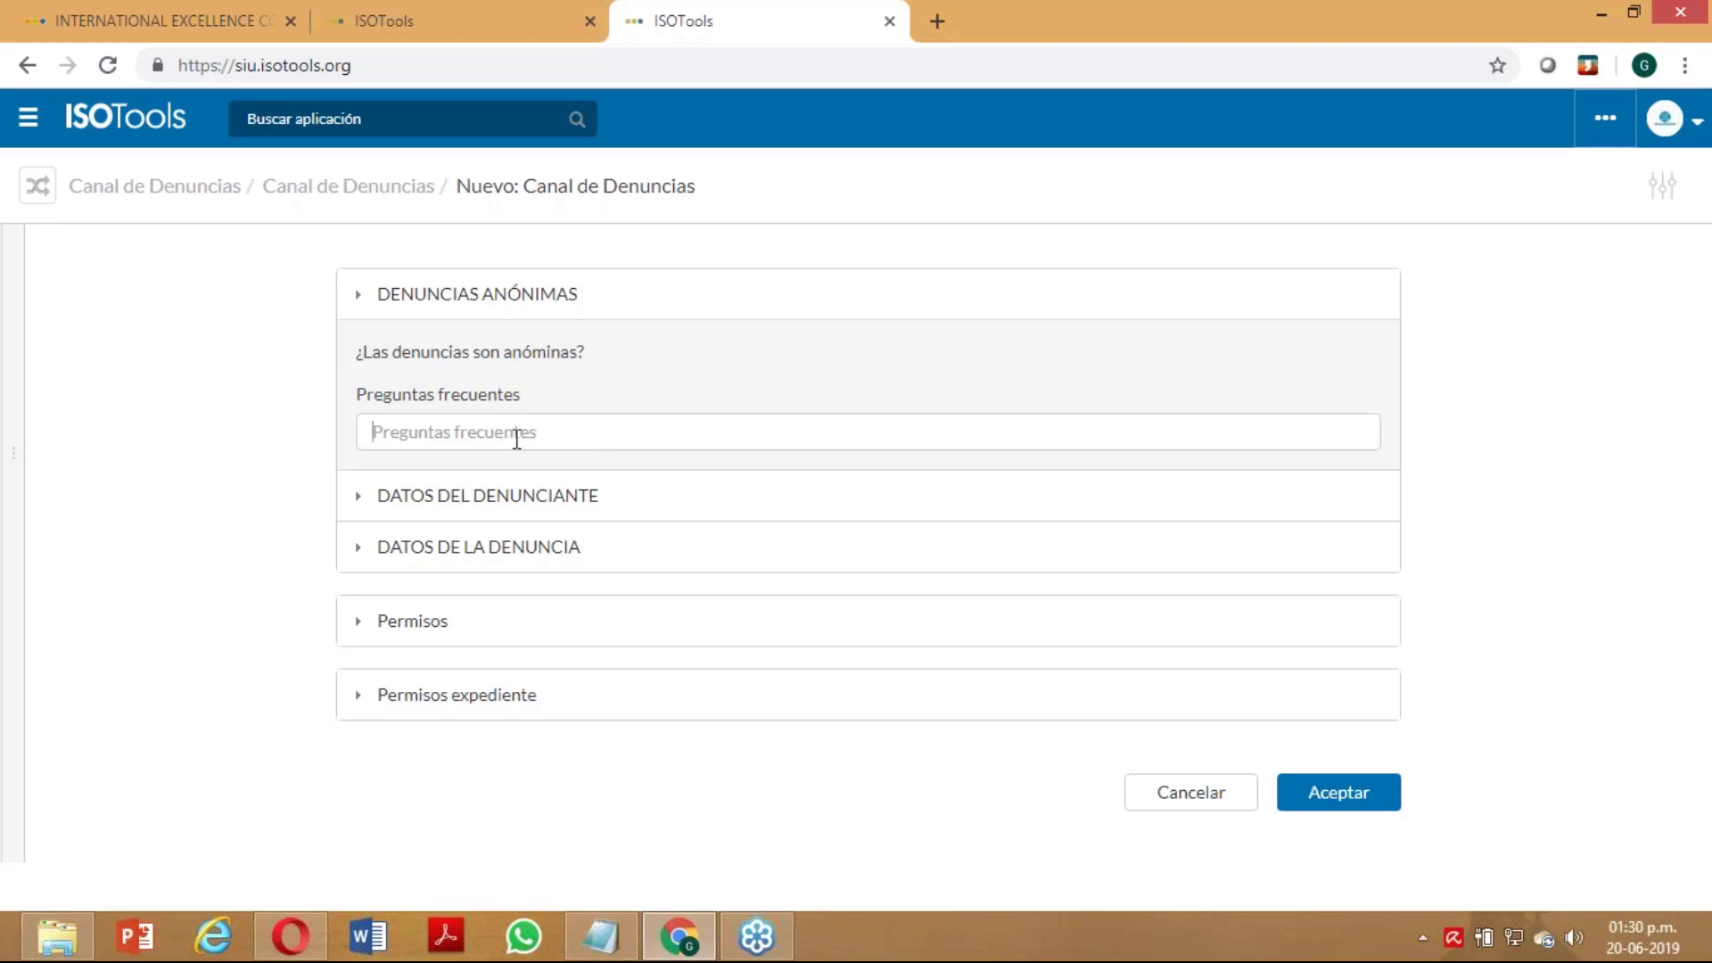
left_click(358, 497)
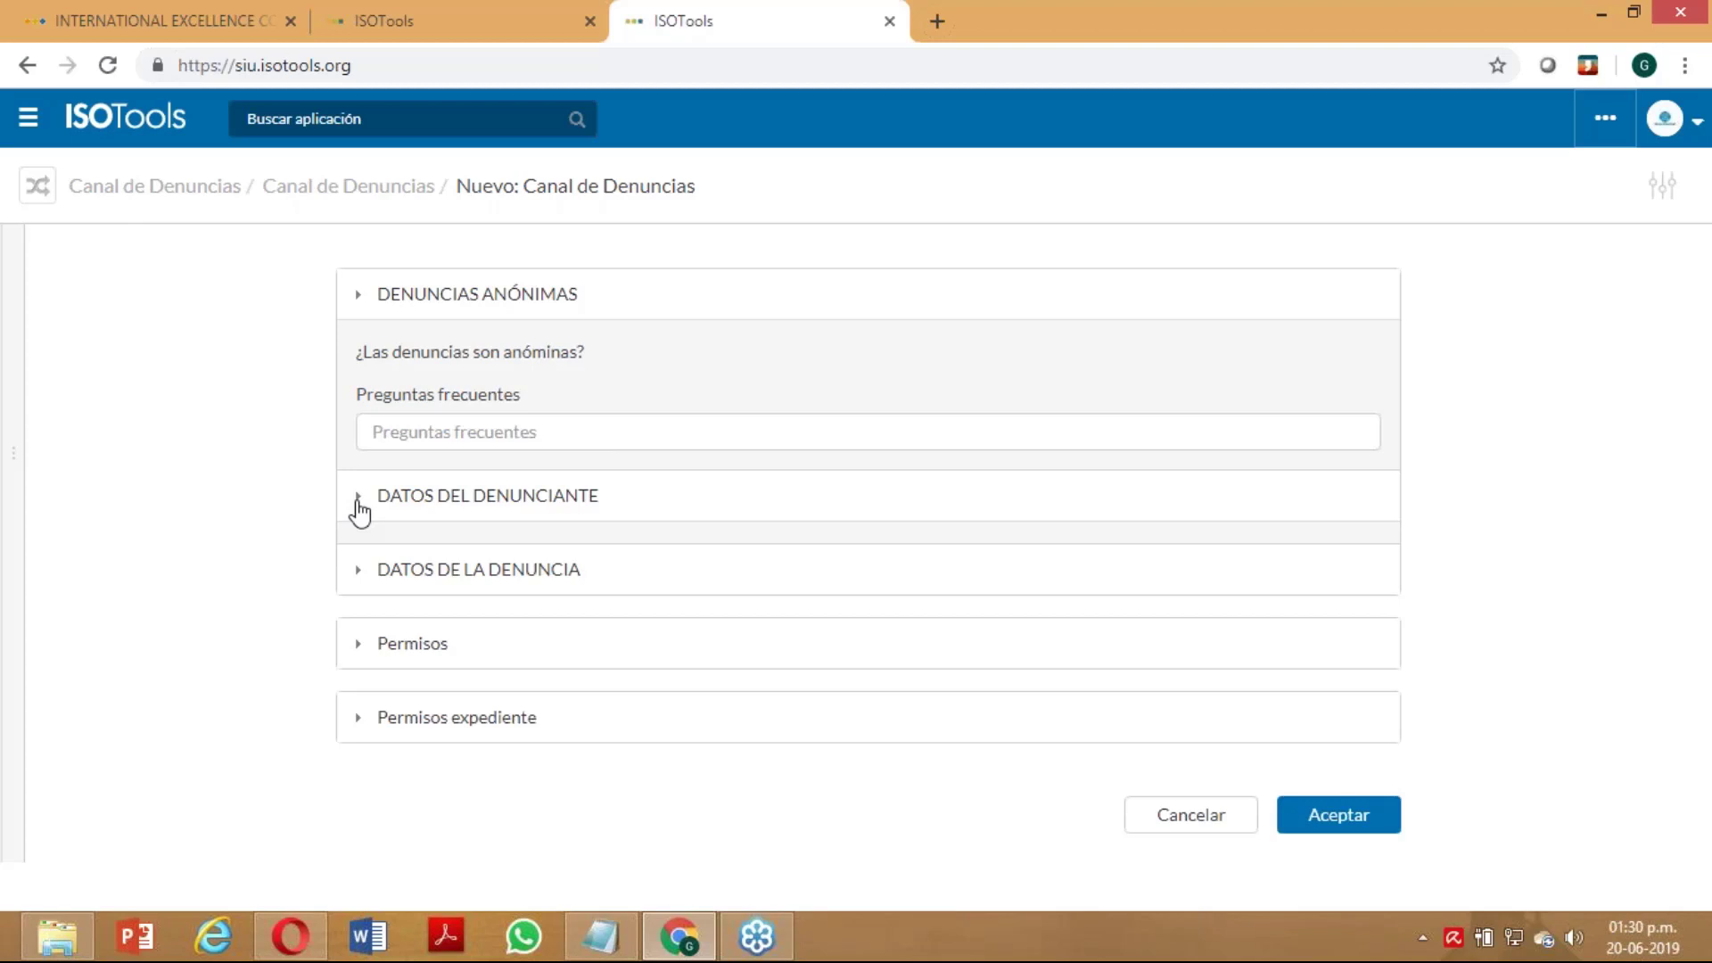
scroll(975, 761, "down", 1)
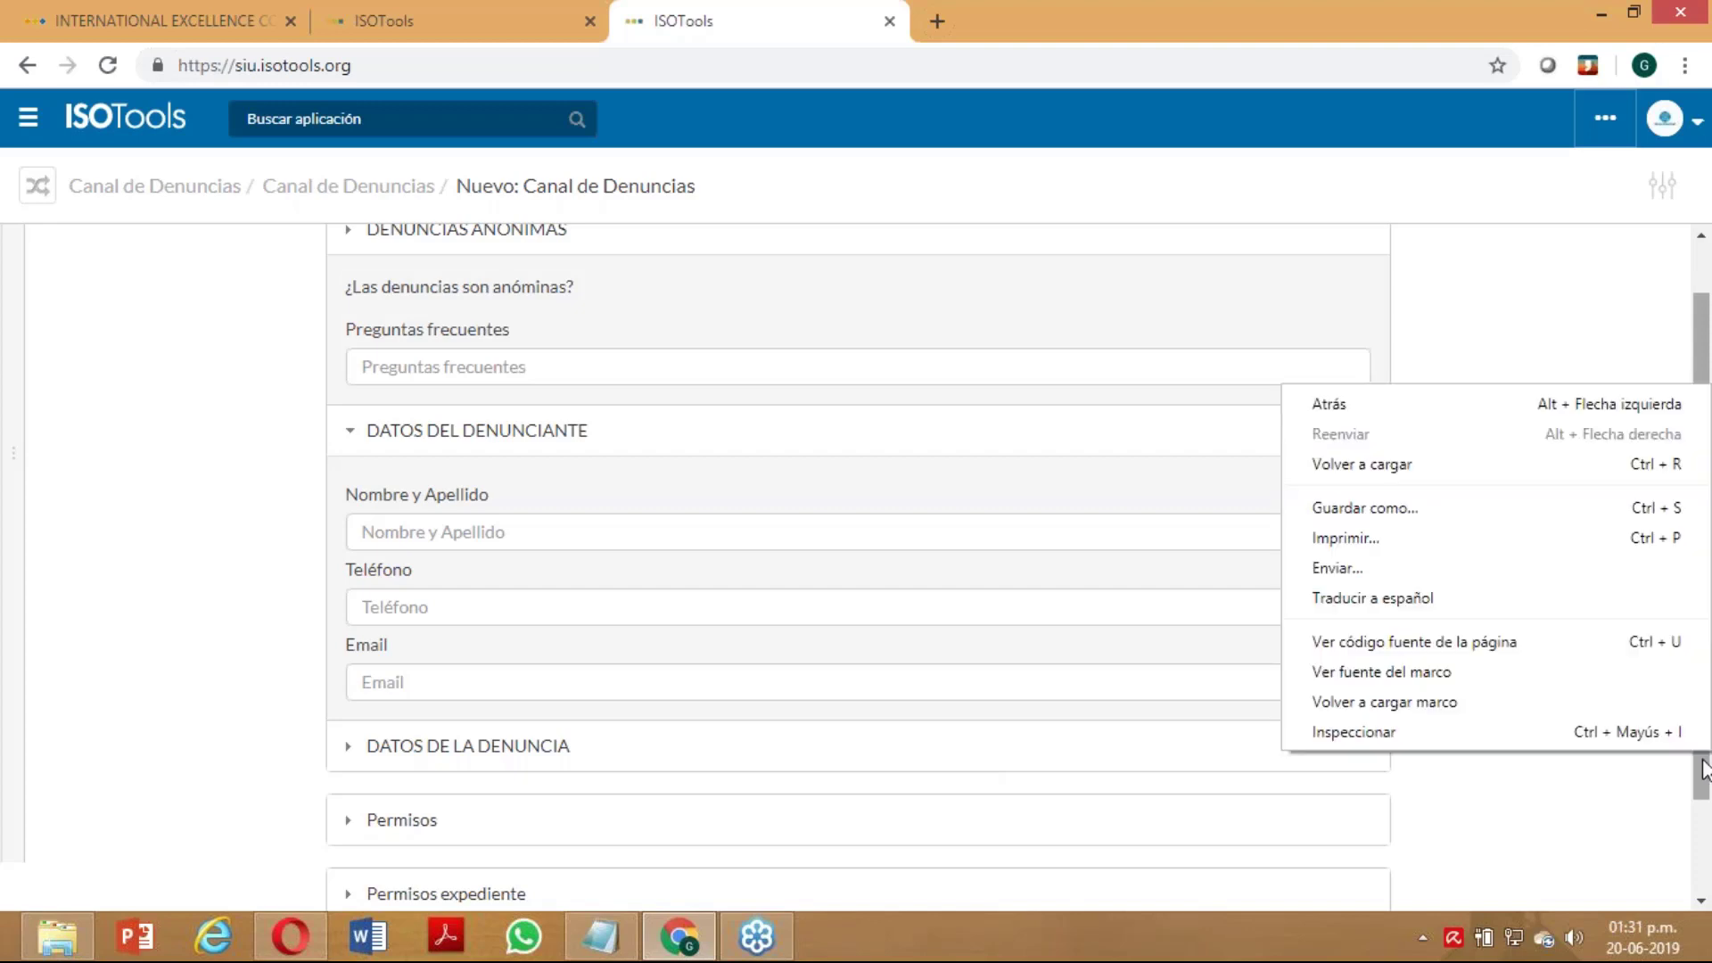
left_click(1703, 768)
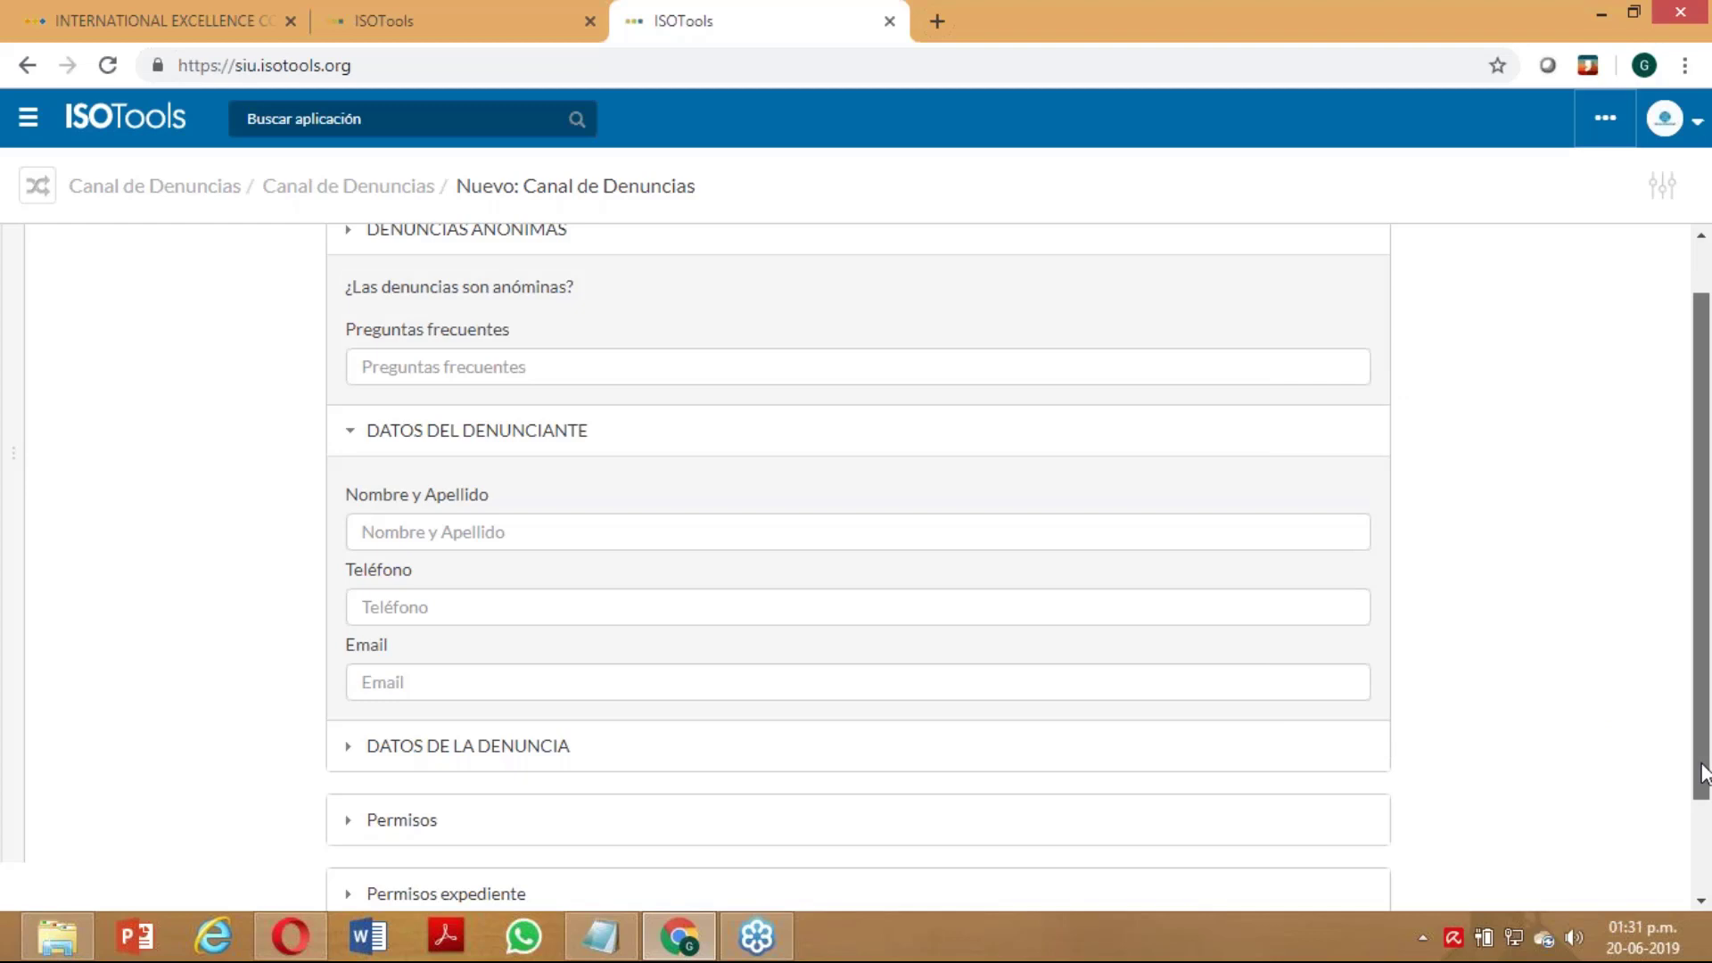
left_click_drag(1703, 772, 1703, 791)
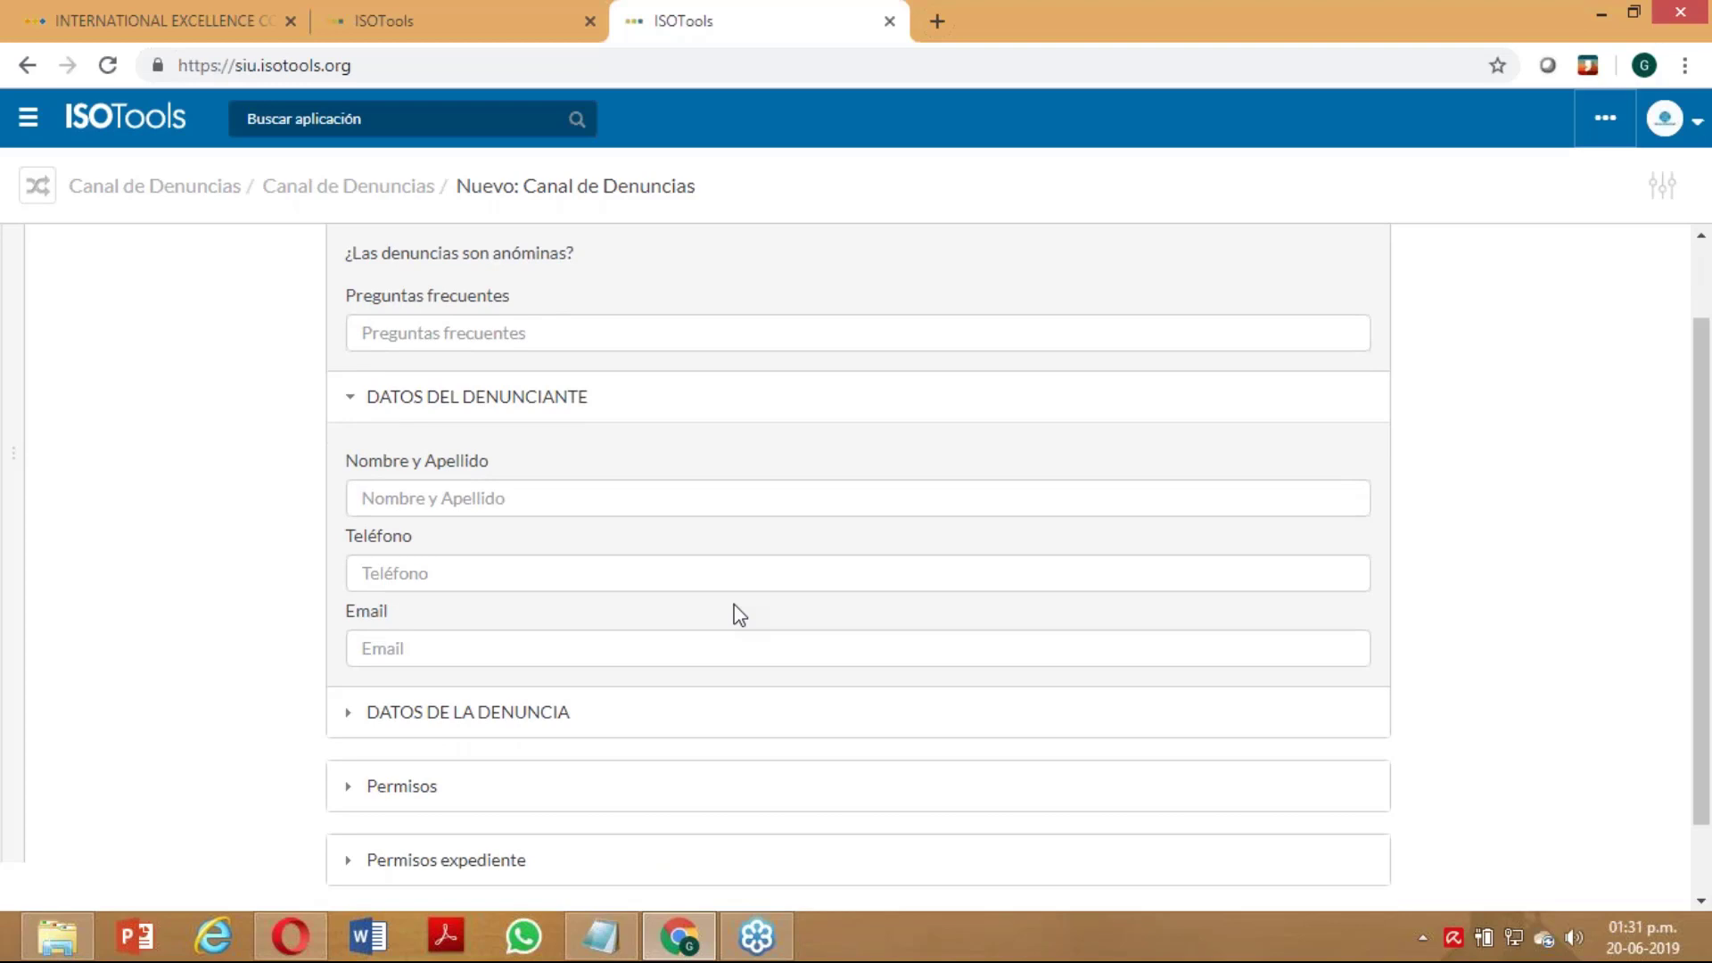
left_click(891, 711)
Set Fecha de la denuncia to 20/06/2019 and begin the description with "Observo que en el proceso de contratación"
left_click(1701, 901)
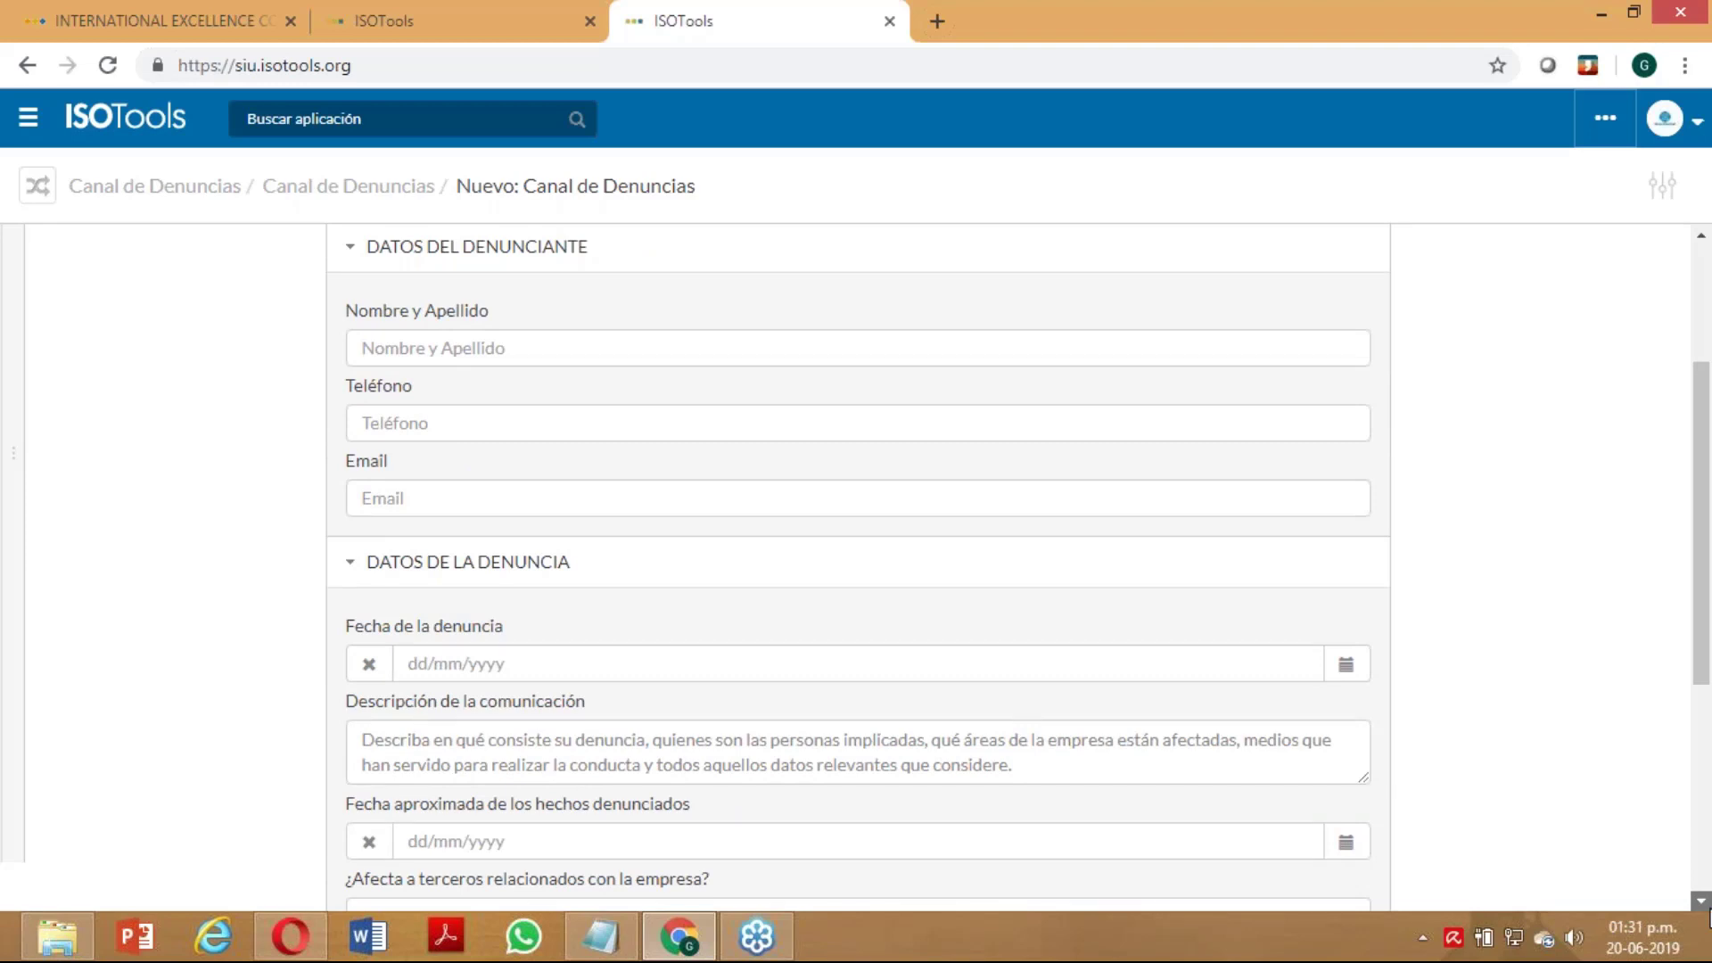
scroll(1257, 649, "down", 3)
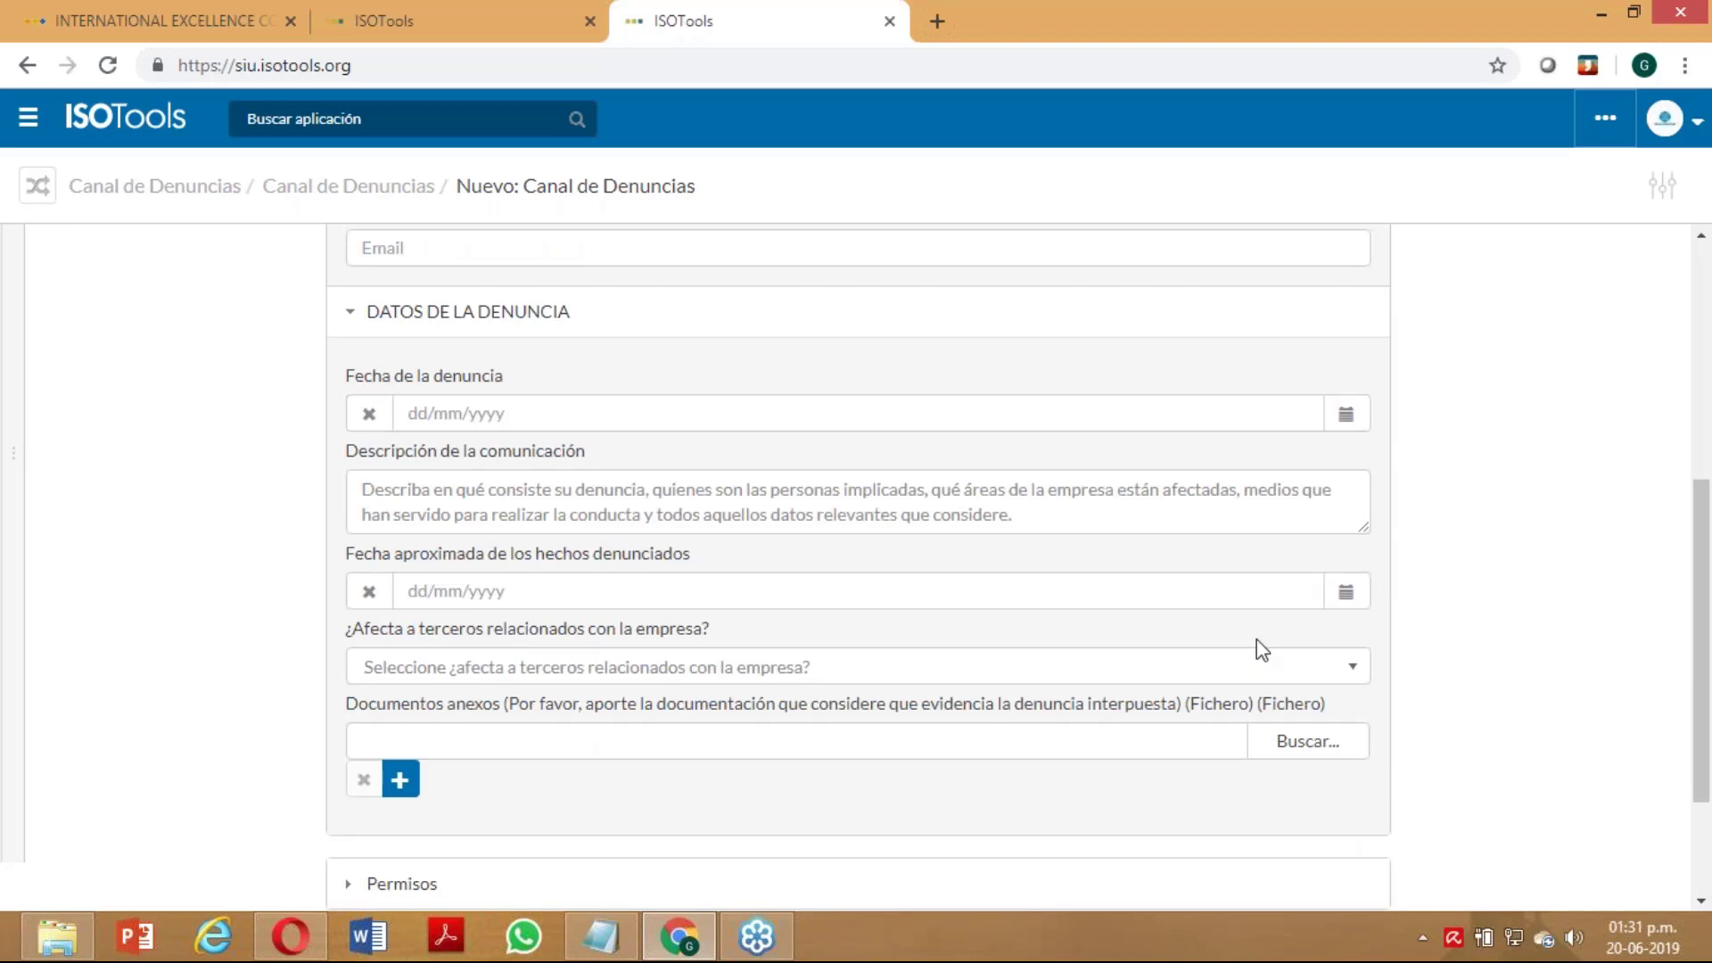
left_click(455, 413)
triple_click(463, 517)
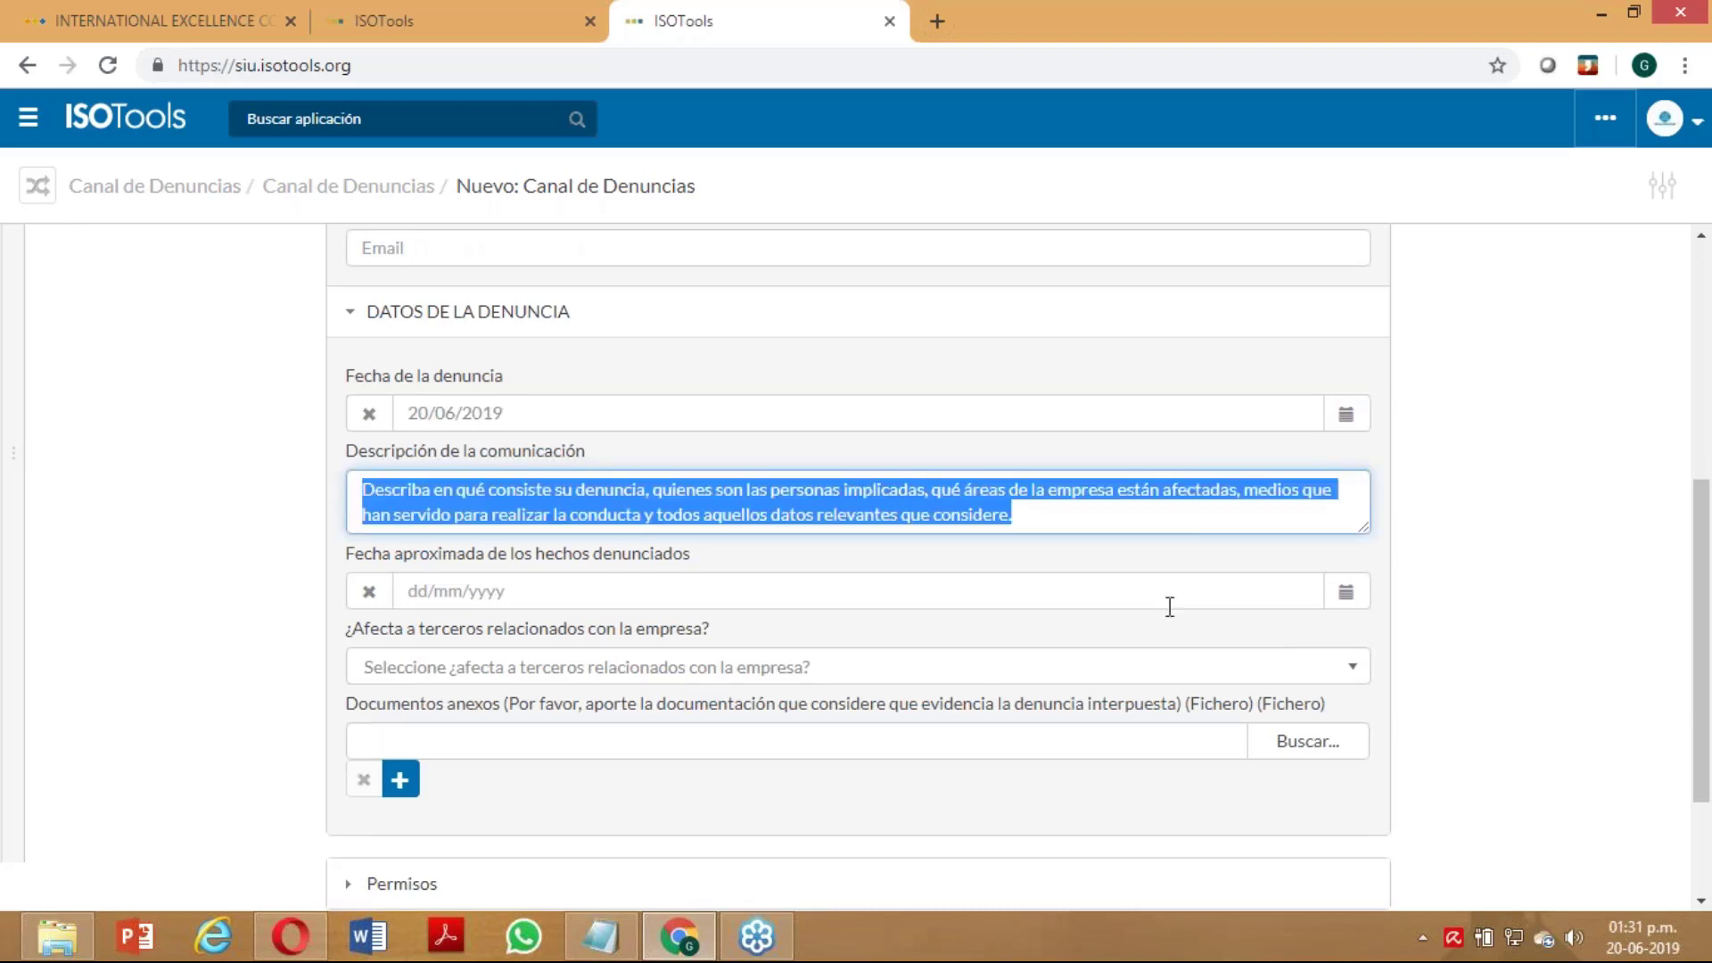
type("Observo que en la contratación de")
key("BackSpace")
key("BackSpace")
key("BackSpace")
key("BackSpace")
key("BackSpace")
key("BackSpace")
key("BackSpace")
key("BackSpace")
key("BackSpace")
key("BackSpace")
key("BackSpace")
key("BackSpace")
key("BackSpace")
key("BackSpace")
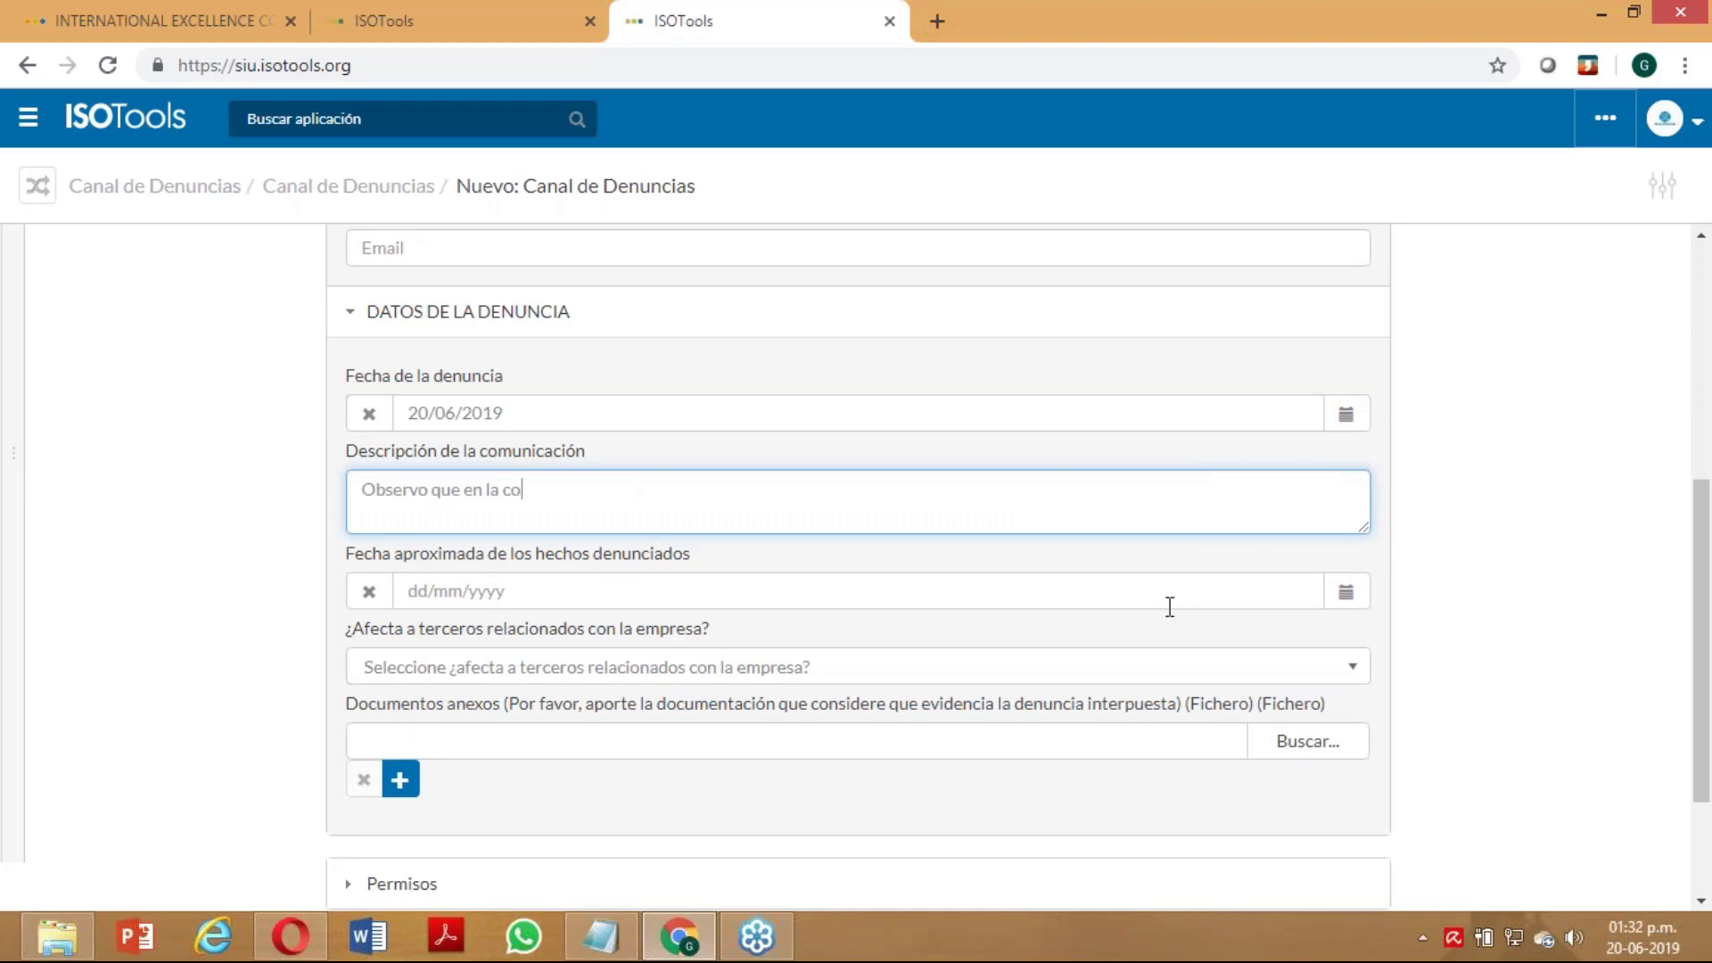
key("BackSpace")
key("BackSpace")
key("BackSpace")
key("BackSpace")
key("BackSpace")
type("el proceso de contratación ")
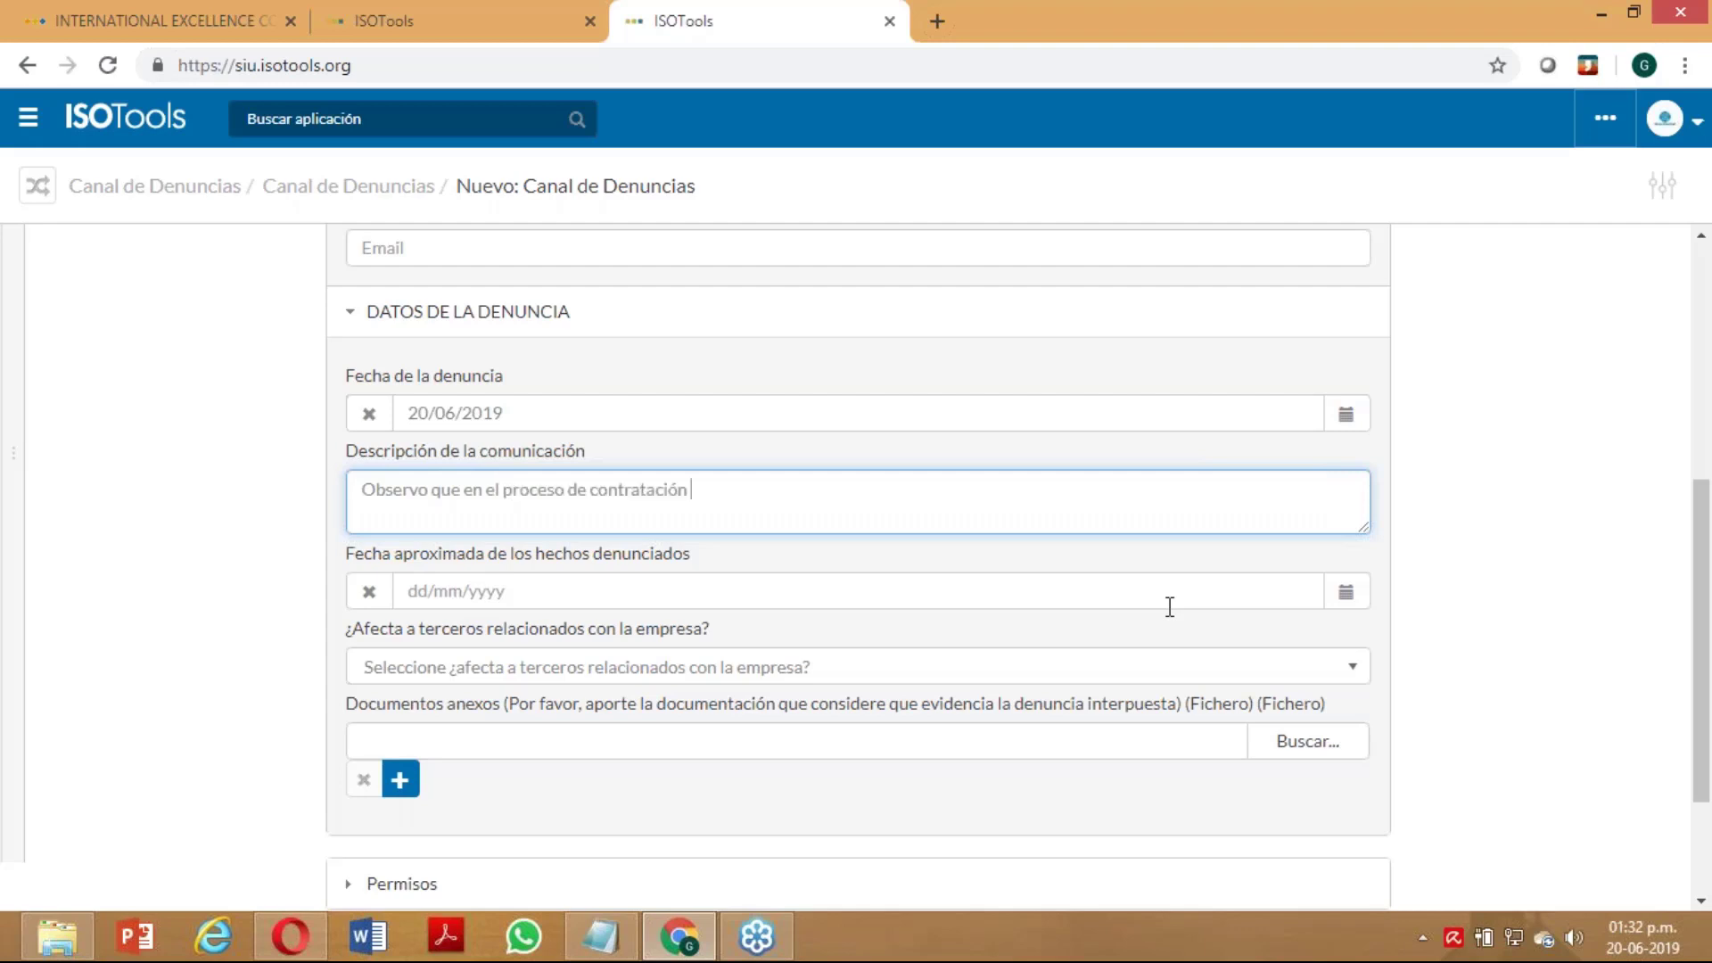
Complete the complaint description with "con la empresa AB Construcciones se pagó un monto superior al establecido en la contratación"
type("con la empresa AB Construccion")
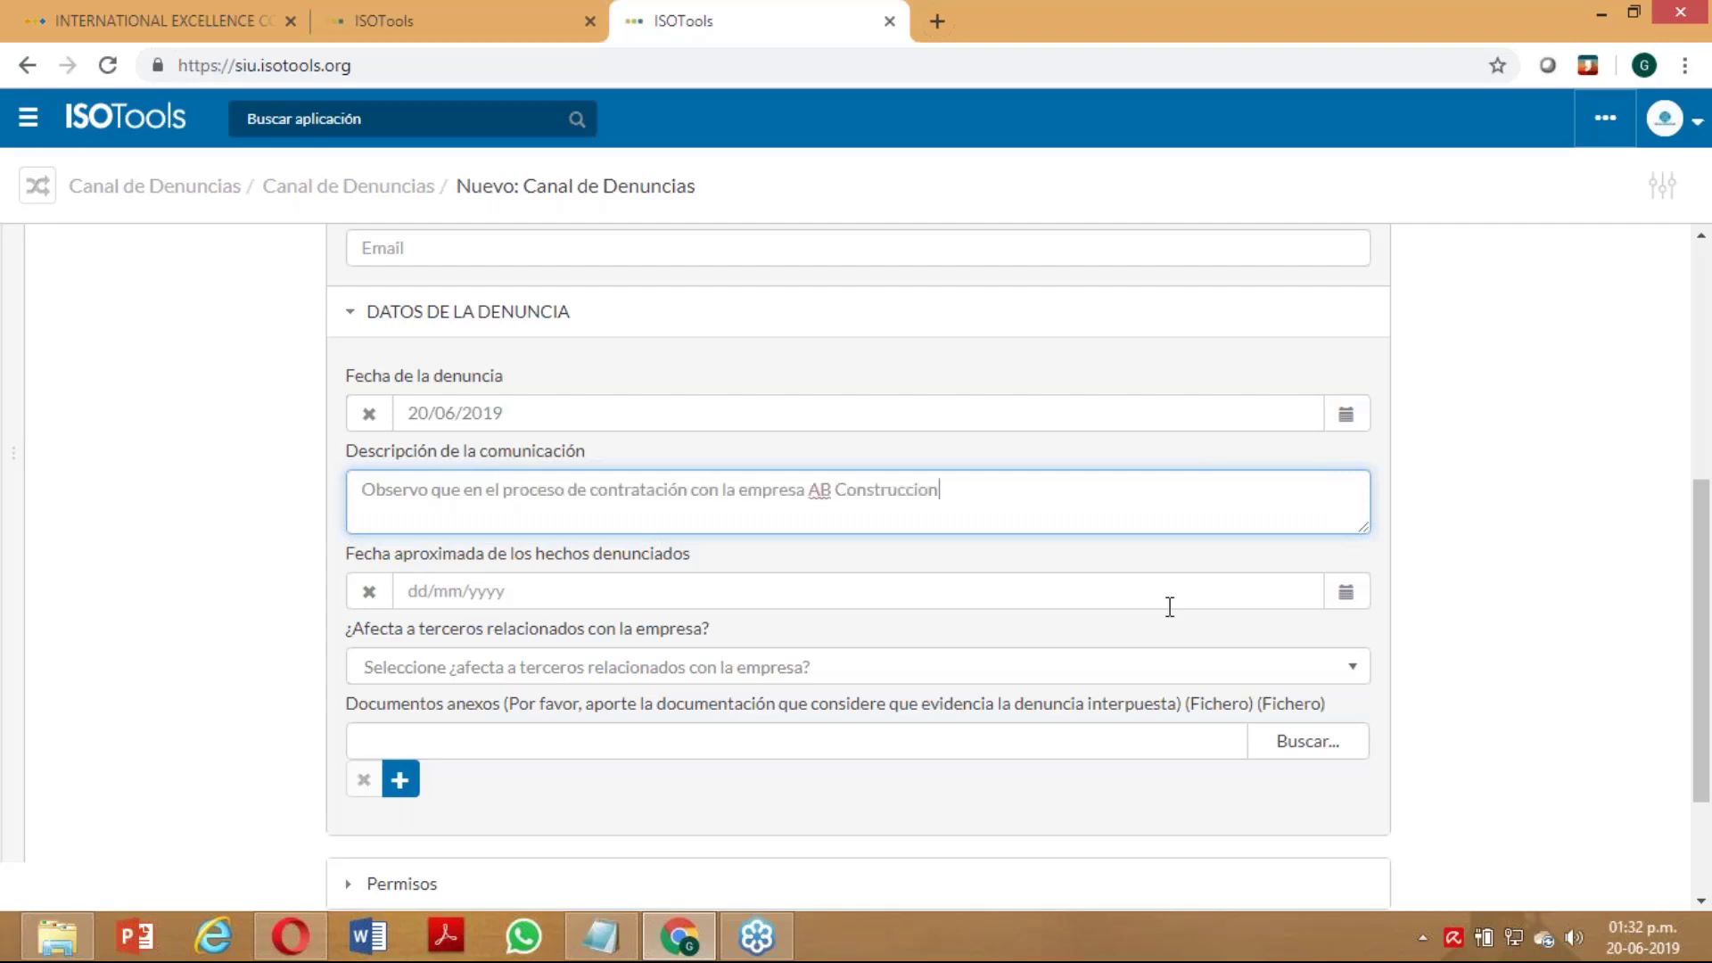
type("es se pa")
key("BackSpace")
type("g")
left_click(1170, 606)
type("a")
left_click(1102, 513)
key("BackSpace")
type("agó un")
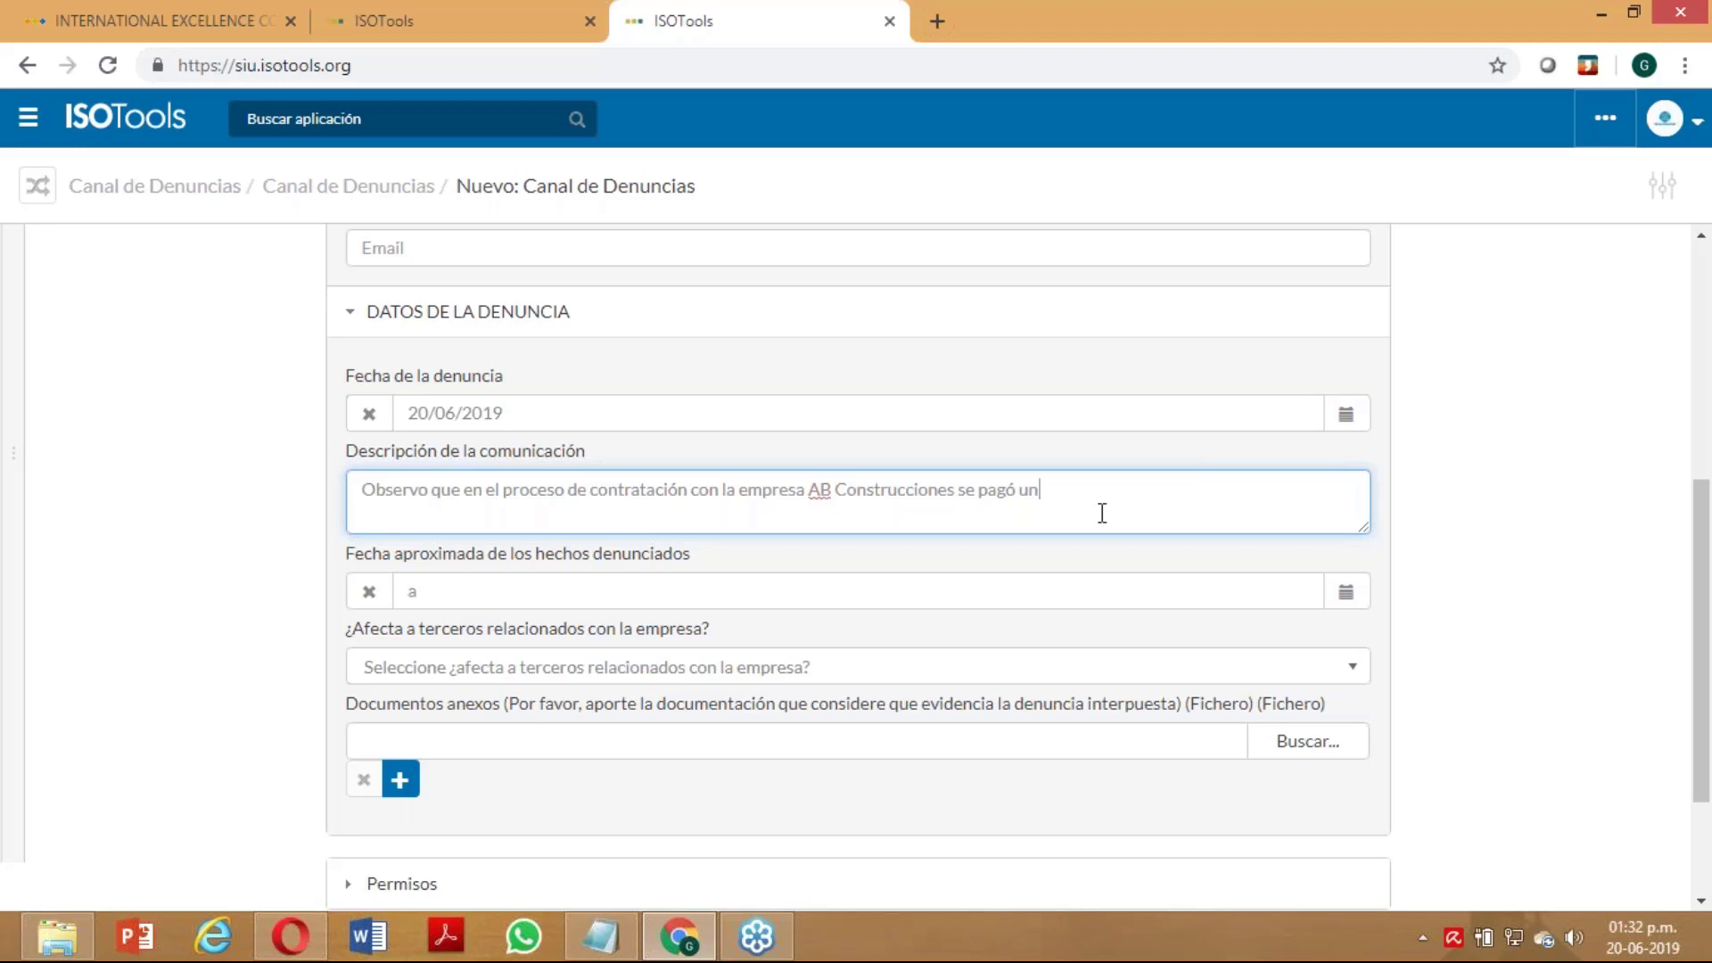
type("a")
key("BackSpace")
key("BackSpace")
type("monto superior al establecido en la contr")
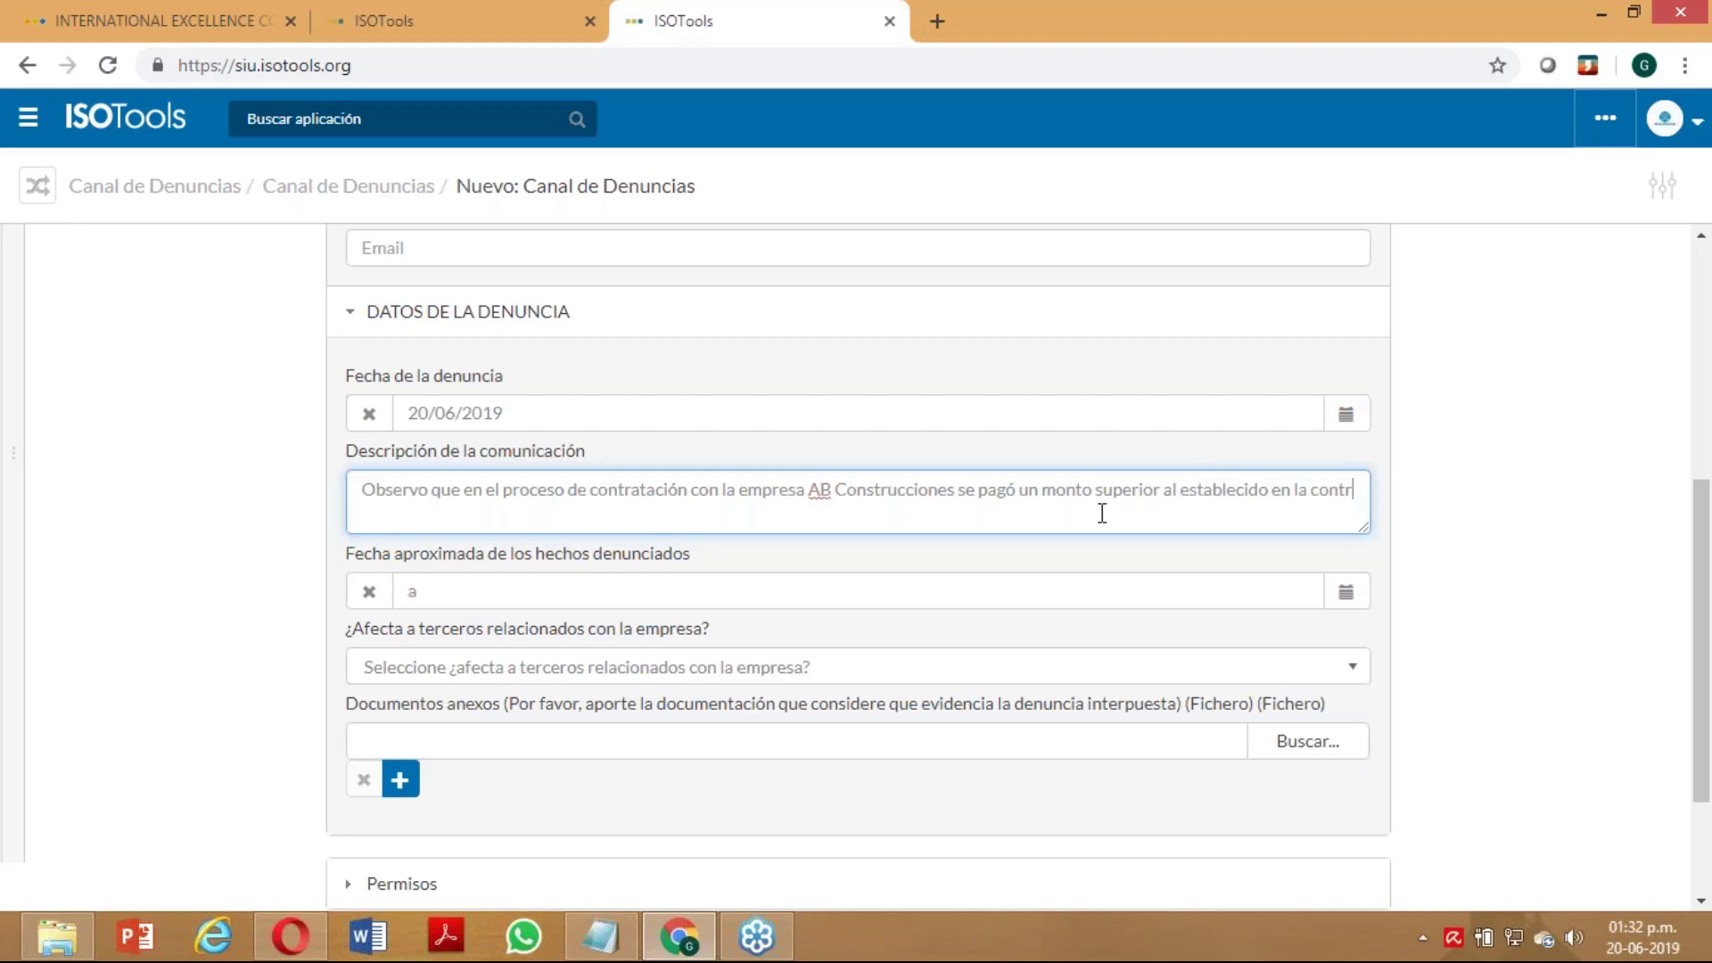
type("atación")
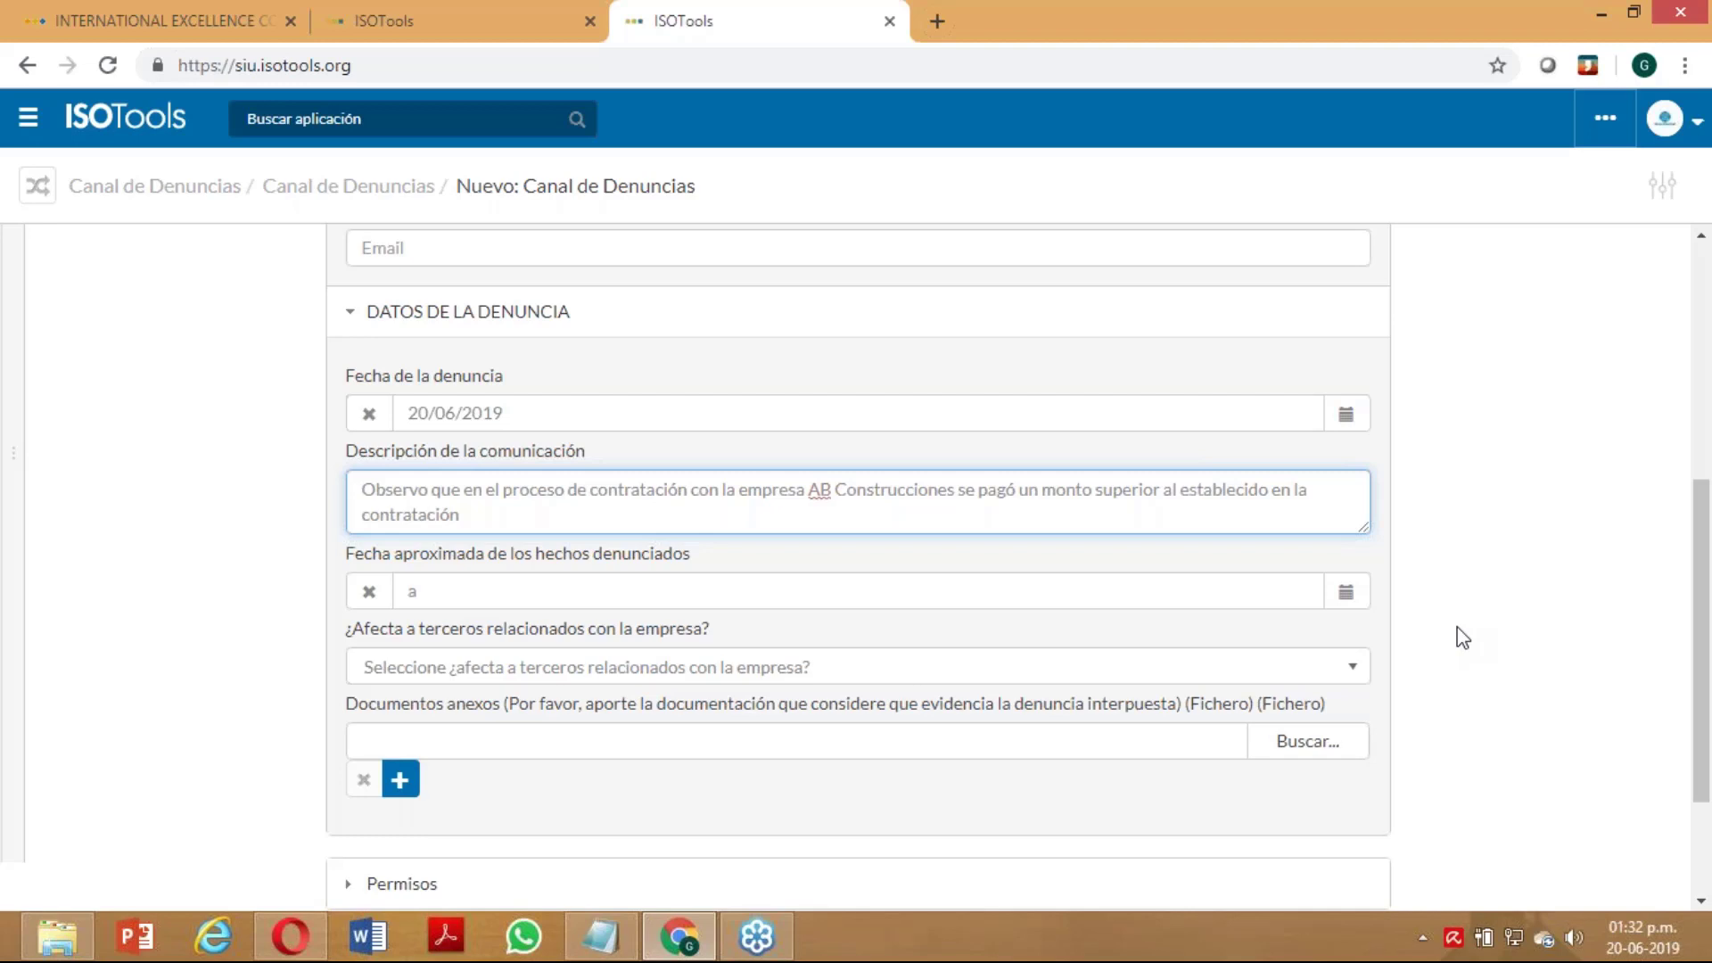
Set the approximate date of the reported events to 02/05/2019, mark third parties affected as Si, and submit the complaint
key("Tab")
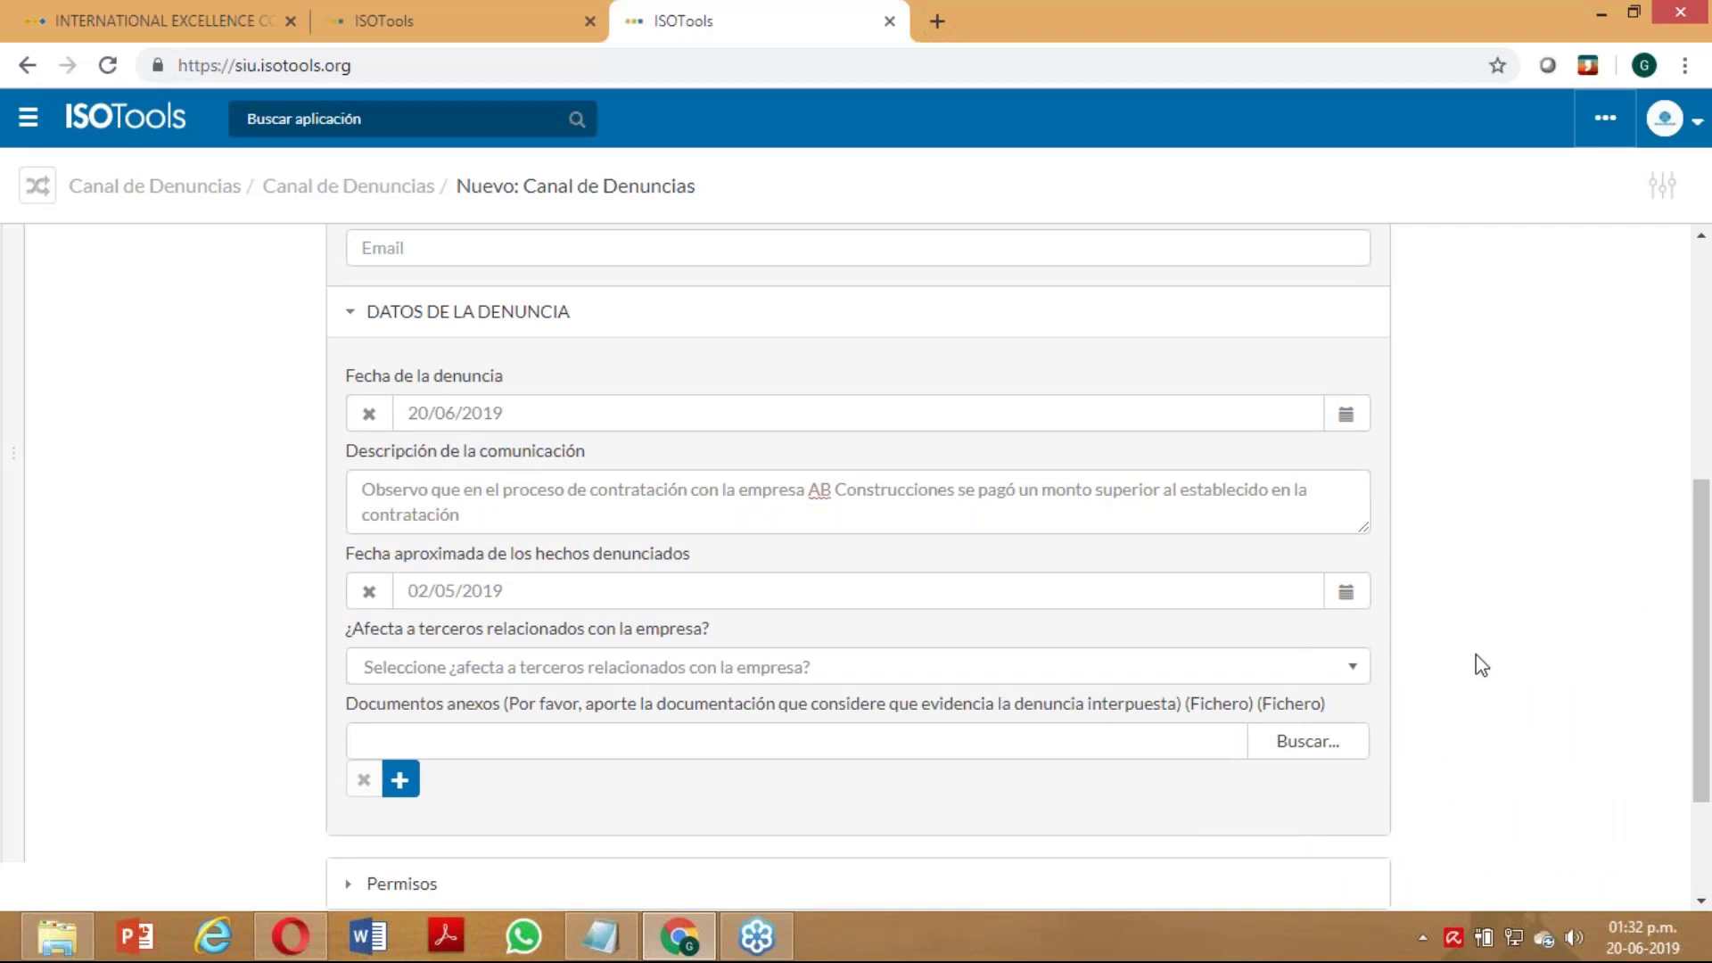
left_click(1350, 671)
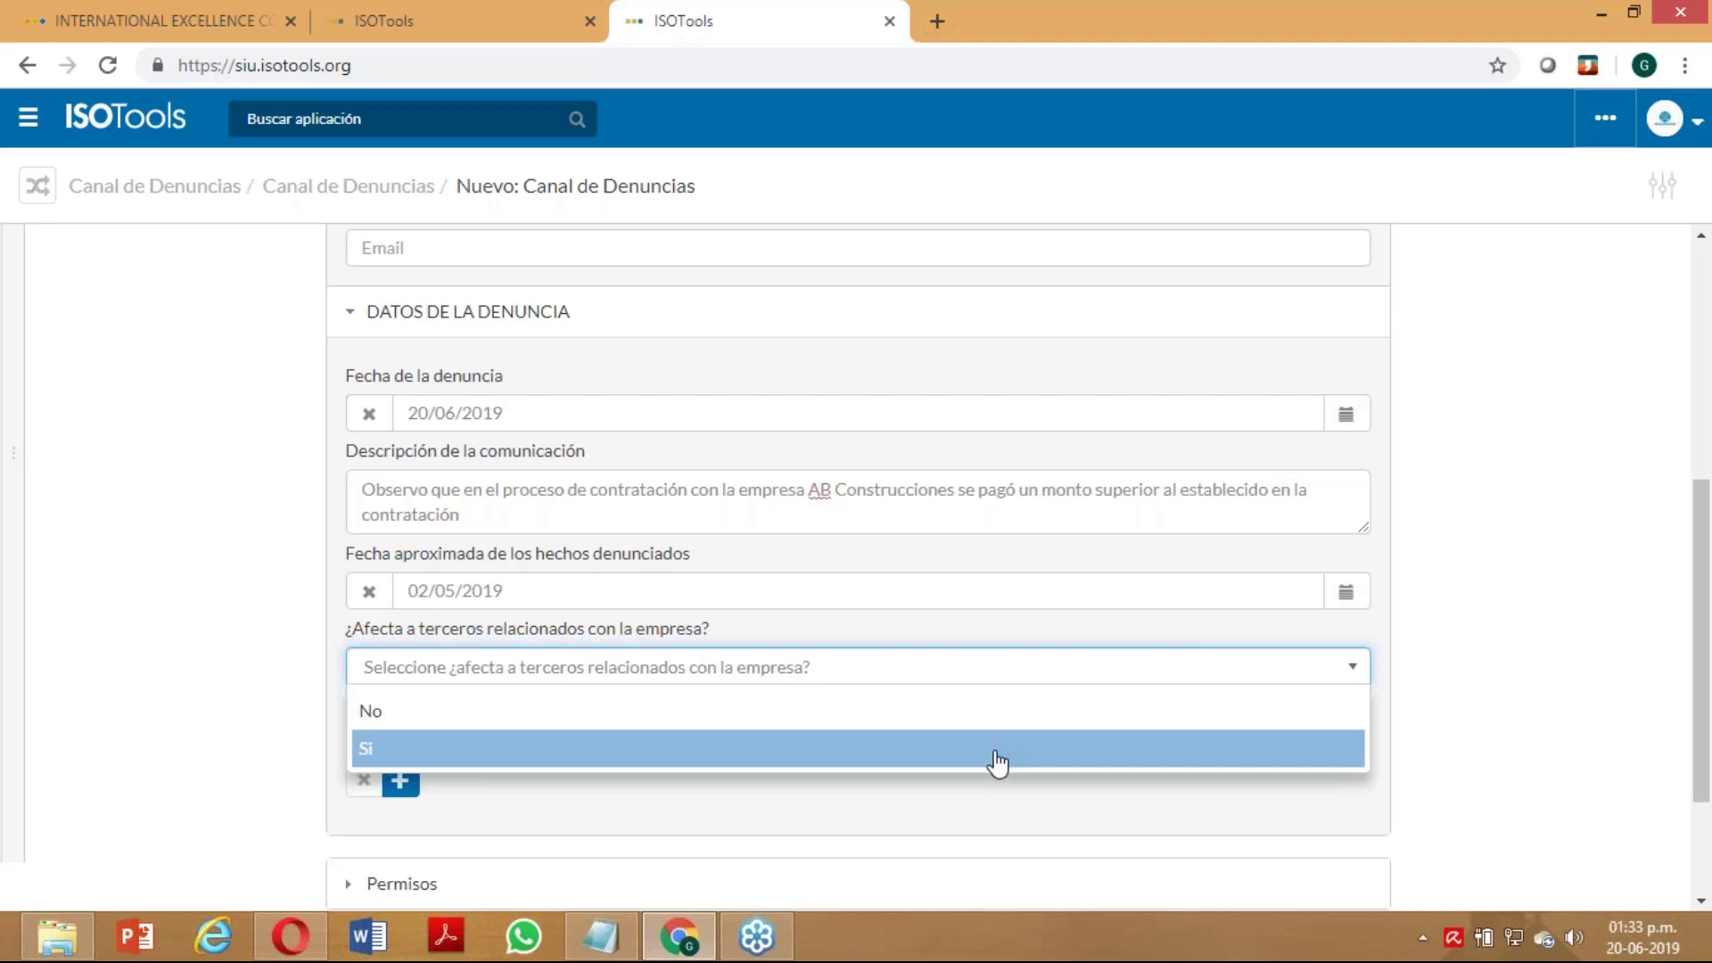
left_click(997, 763)
scroll(1698, 905, "down", 5)
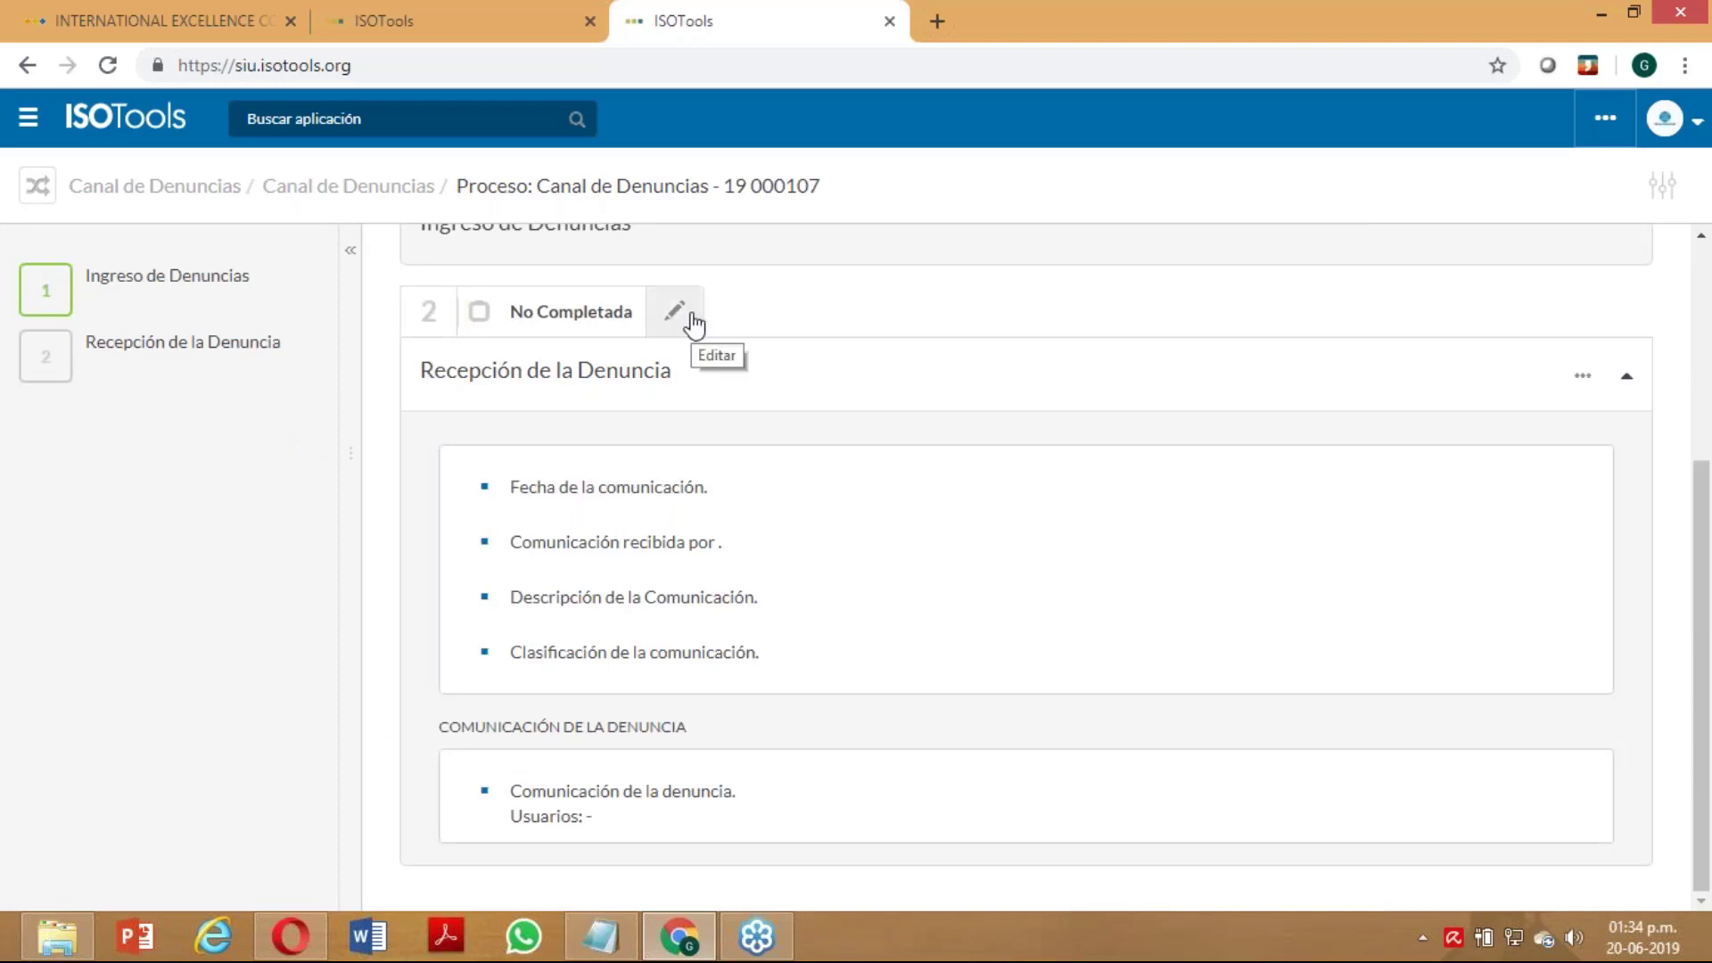
Edit the Recepción de la Denuncia stage and assign it to the Función de cumplimiento role and its available user
left_click(694, 324)
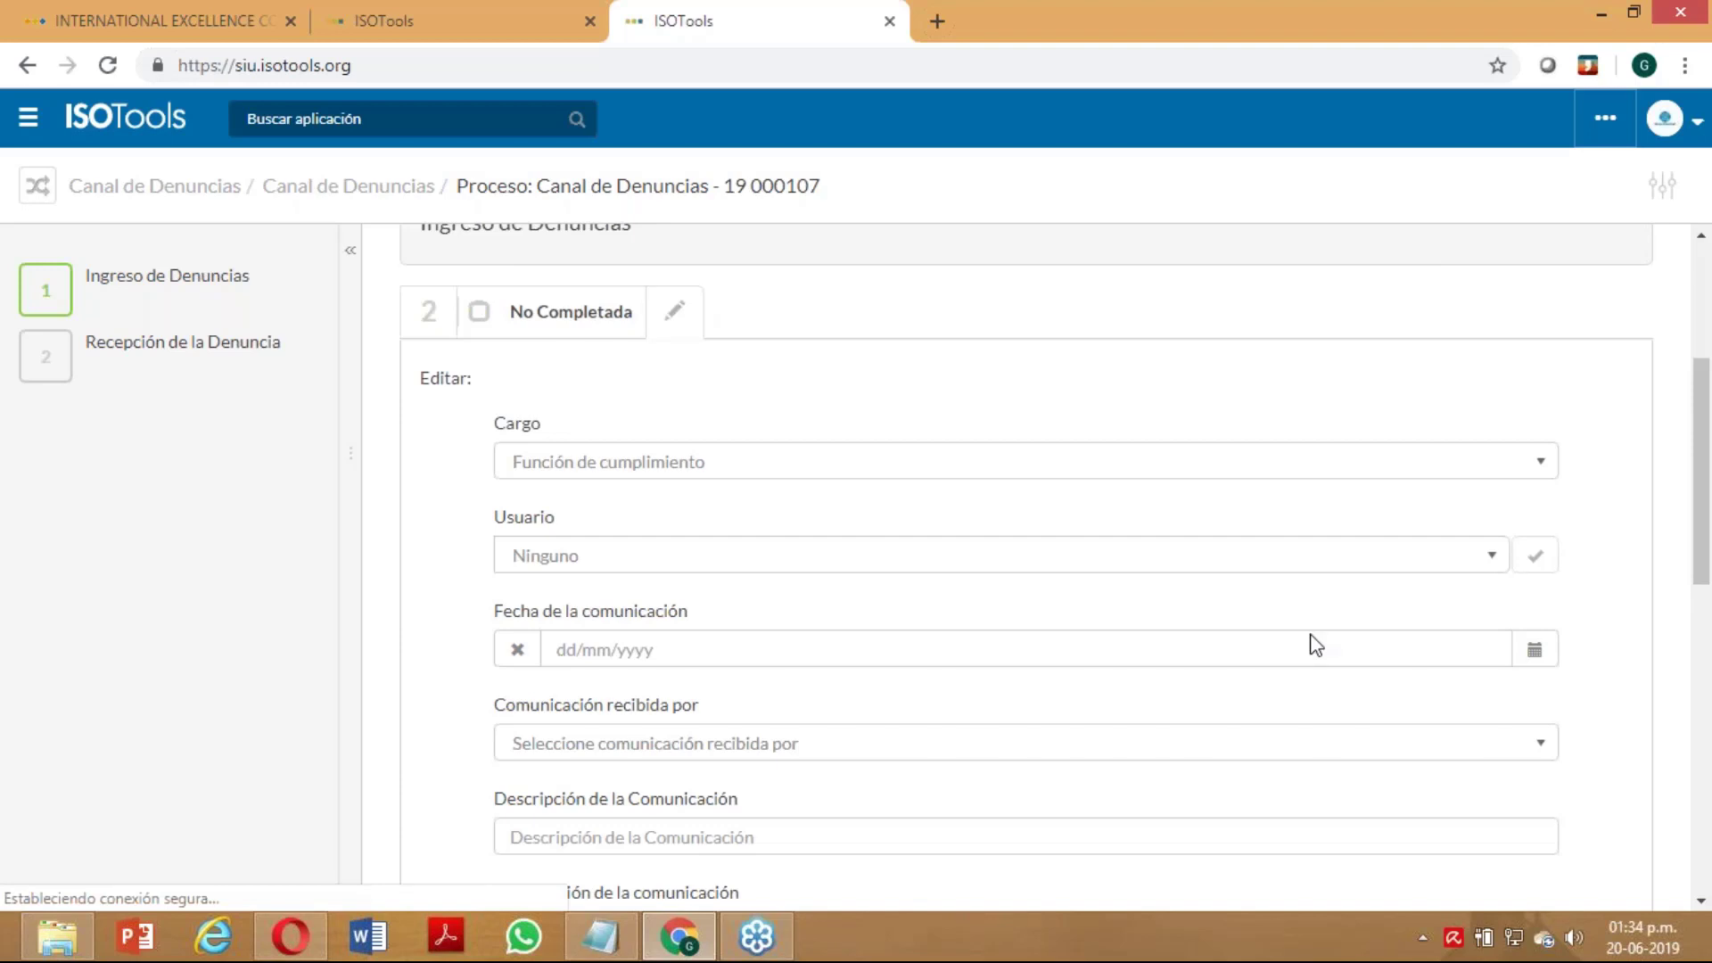
left_click(790, 464)
left_click(772, 506)
left_click(790, 556)
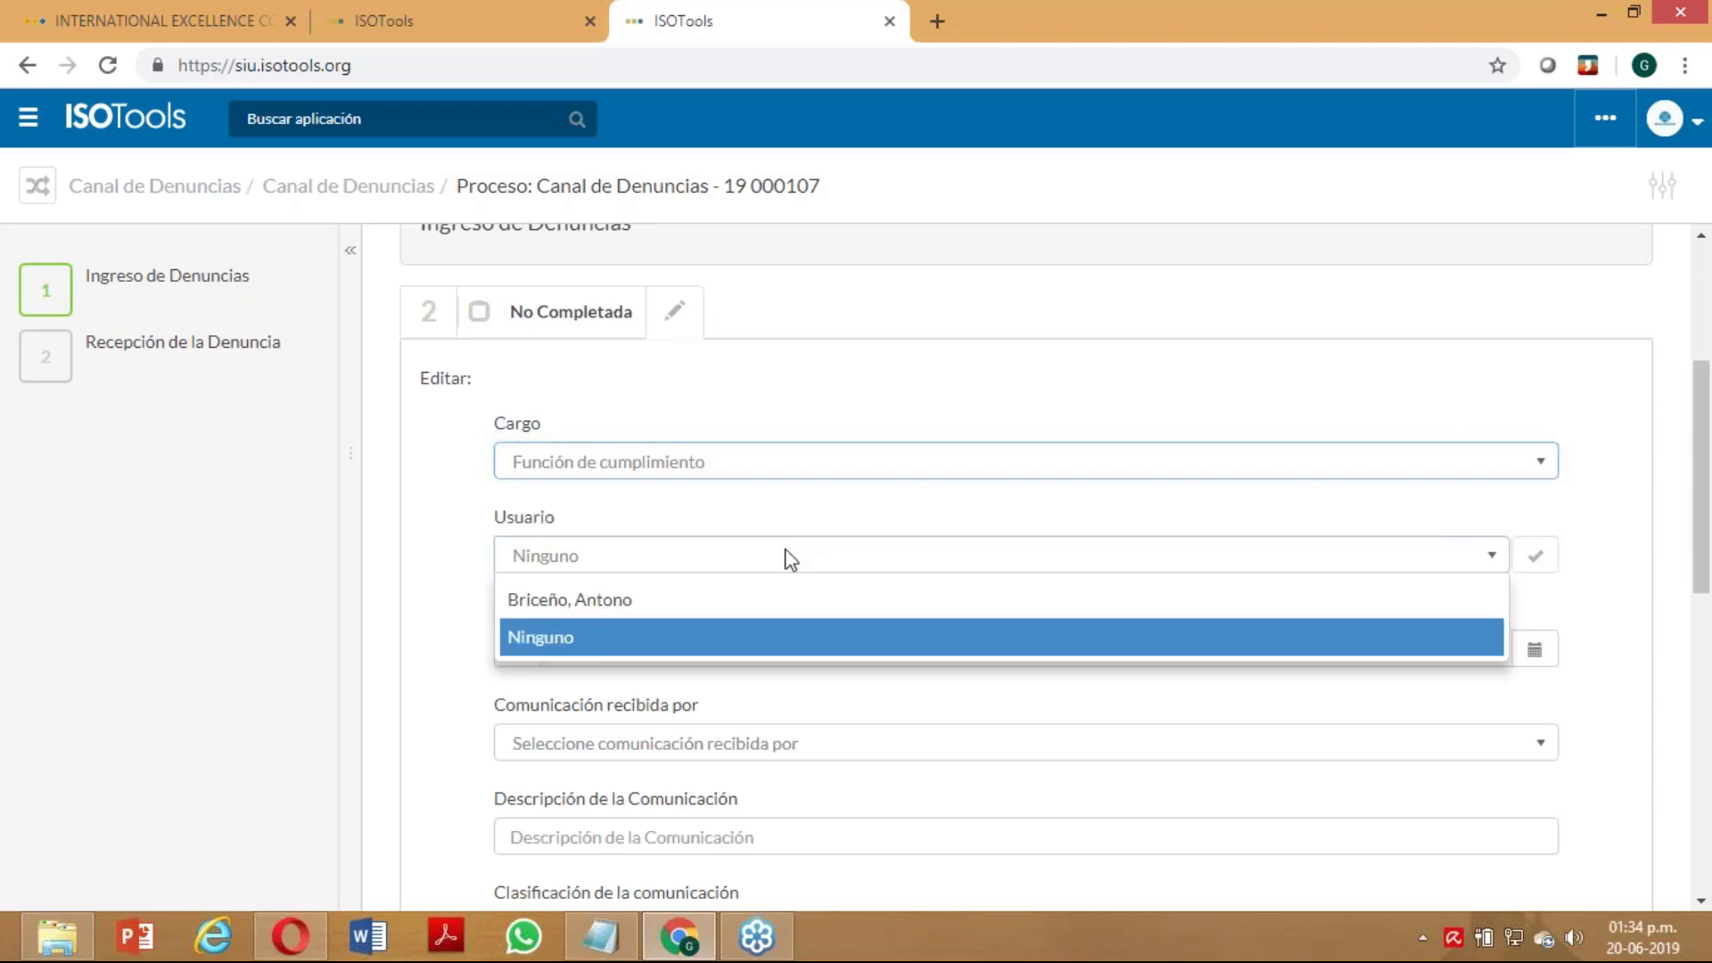
left_click(790, 599)
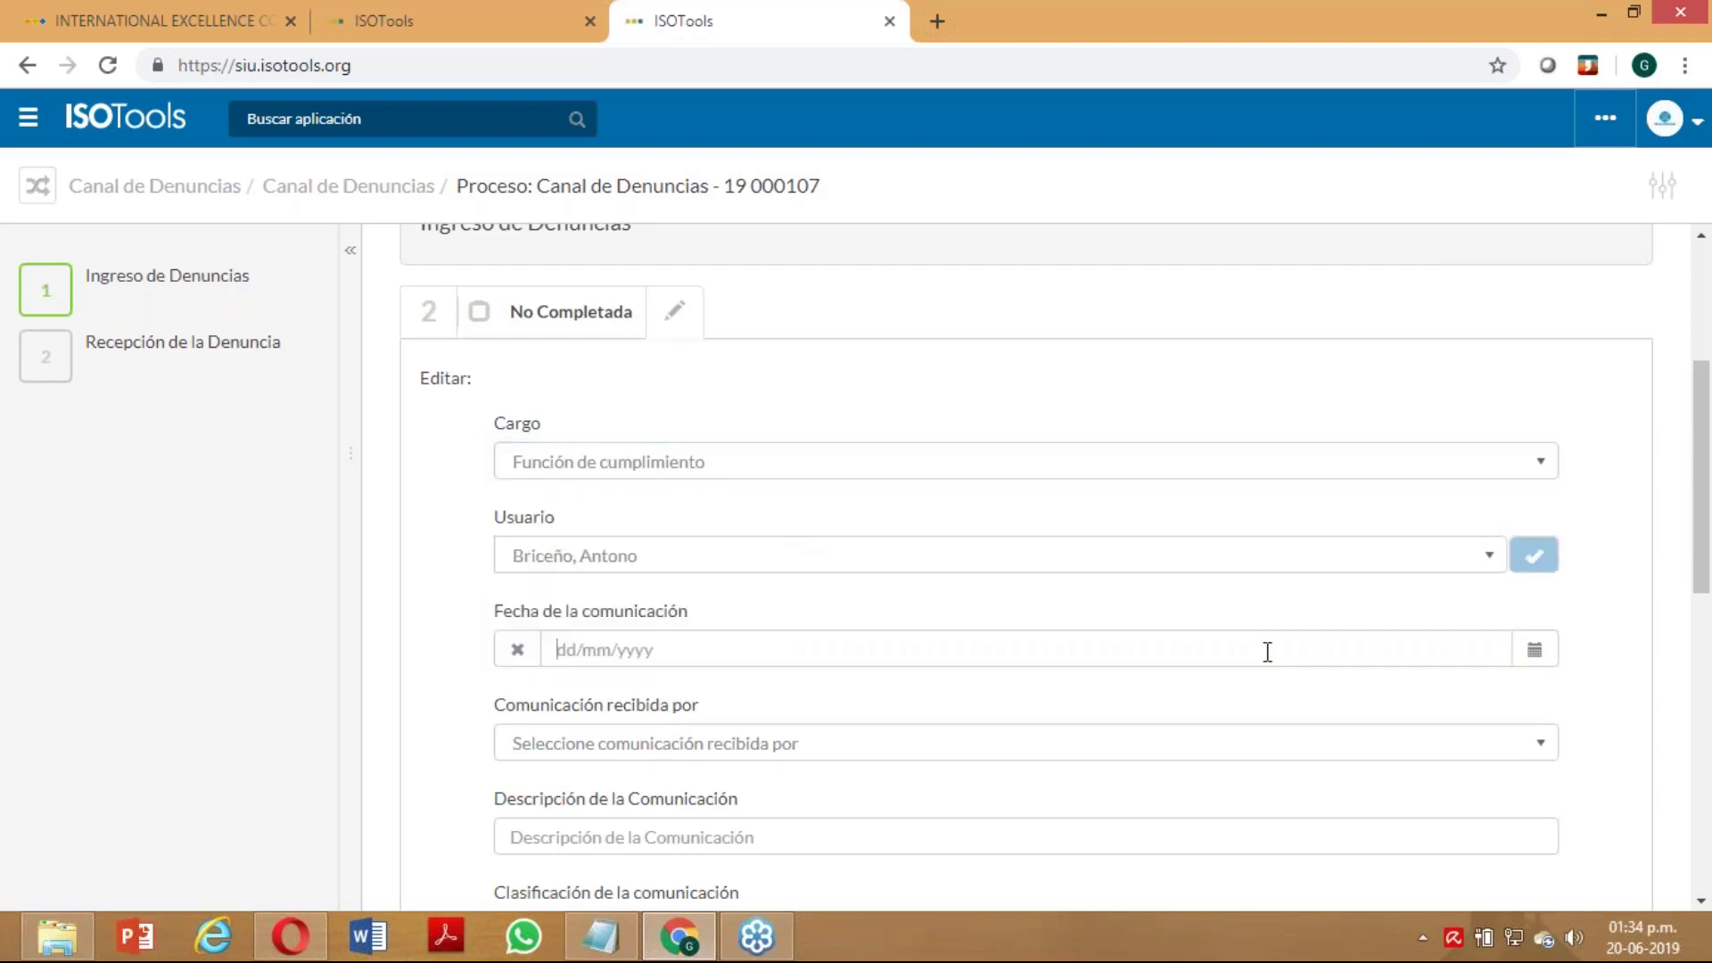
Set Fecha de la comunicación to 20/06/2019 and Comunicación recibida por to Vía web
left_click(1535, 650)
left_click(685, 745)
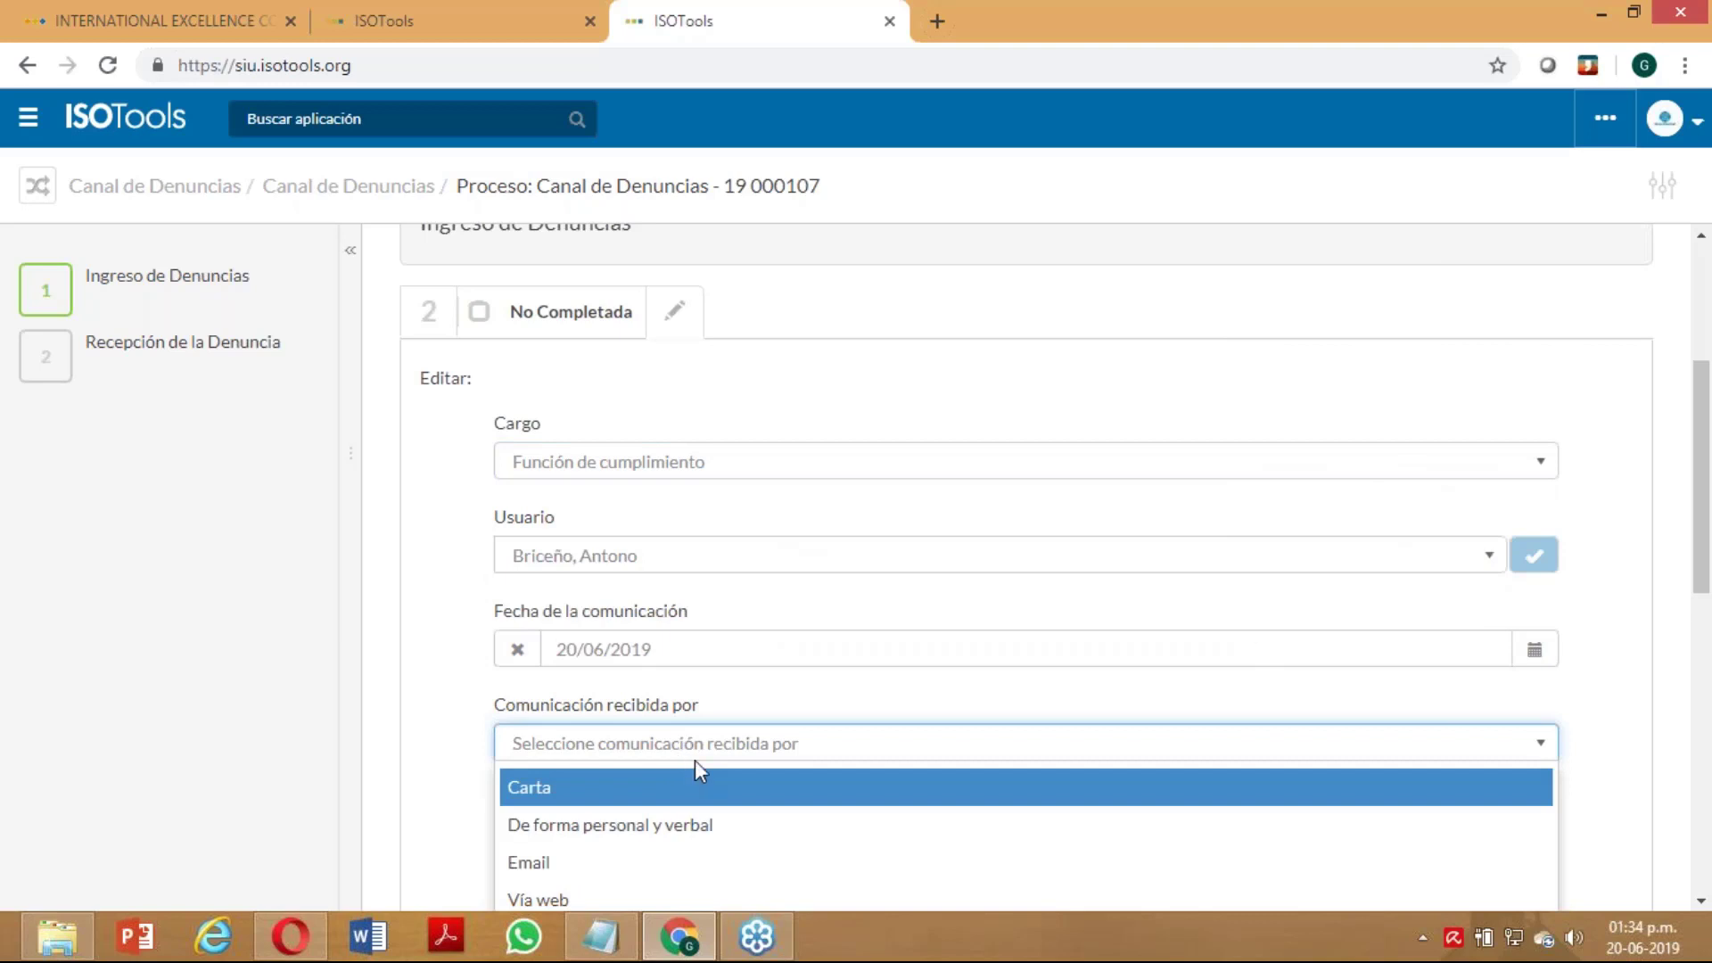
left_click(697, 798)
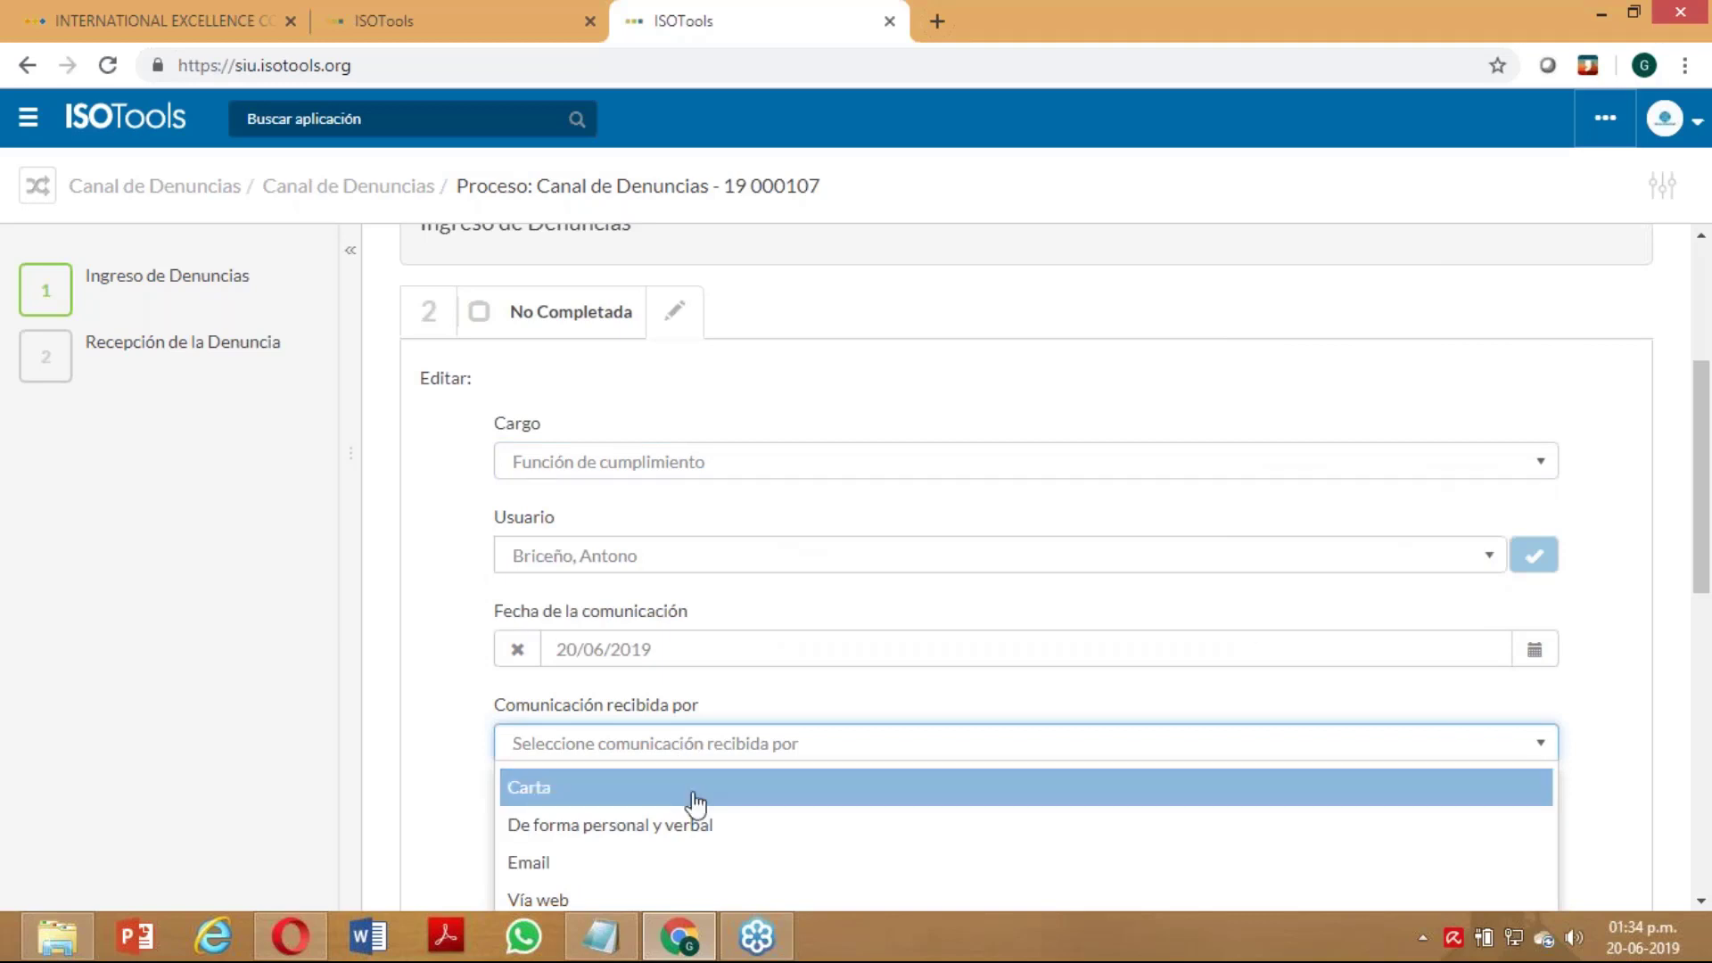
left_click(676, 901)
Describe the communication as "Denuncia de pago de comisiones por encima de lo establecido en el proceso"
scroll(1073, 660, "down", 3)
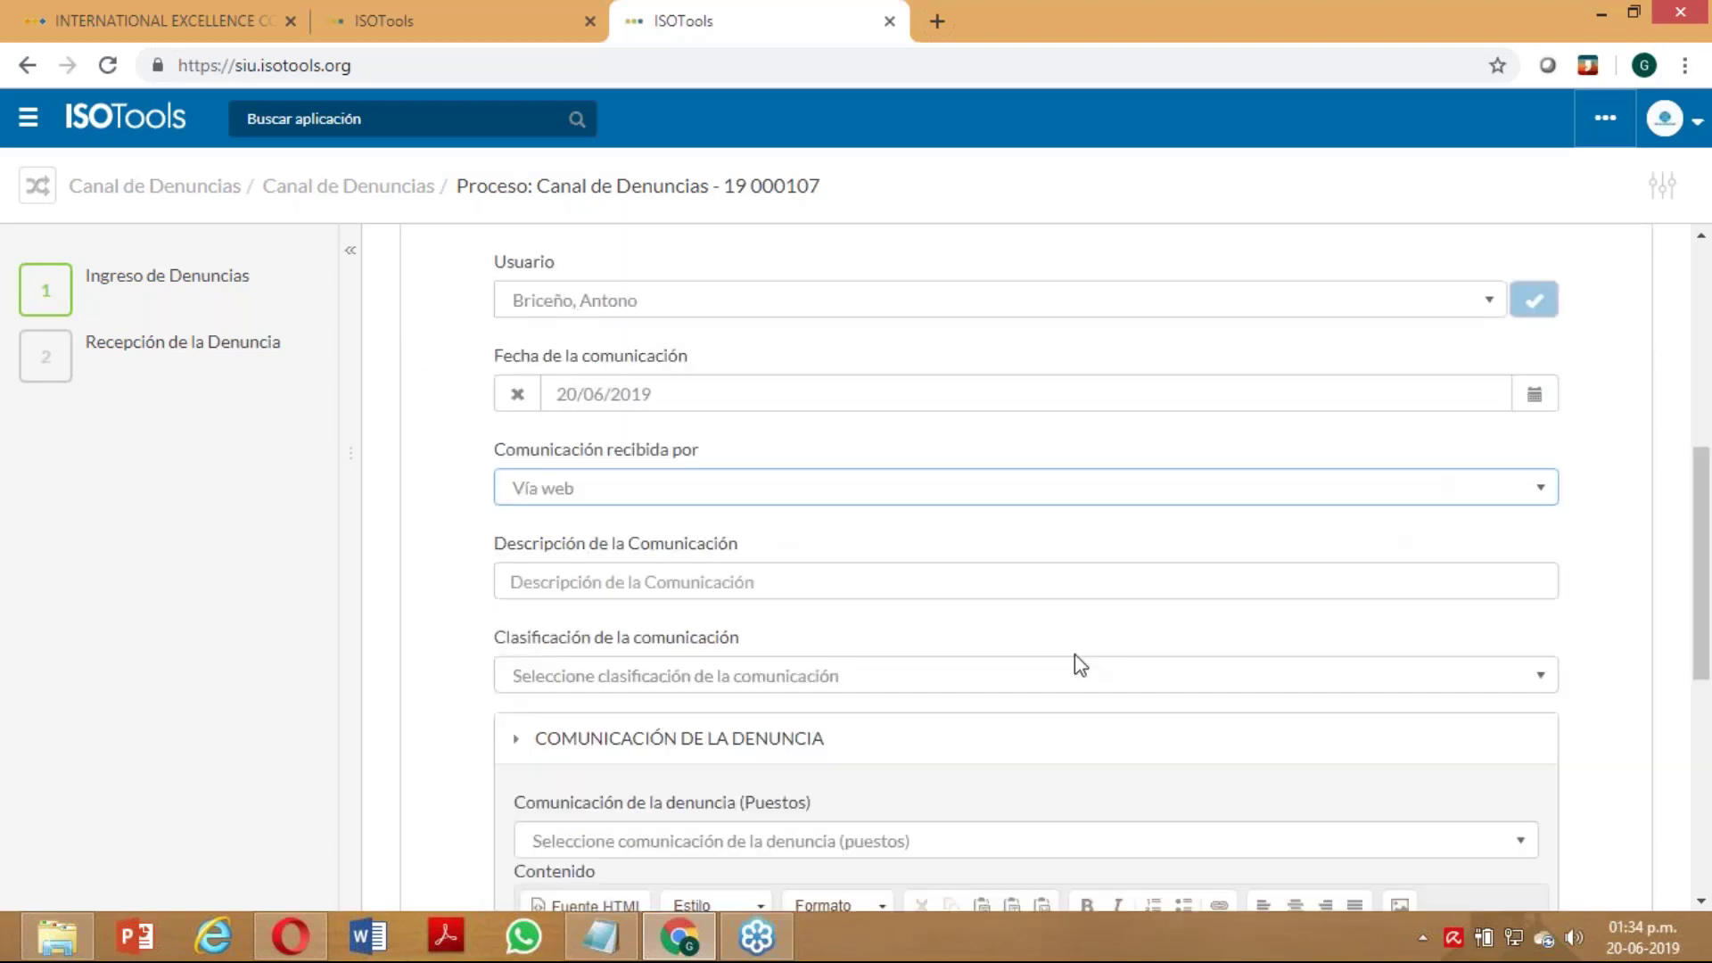
left_click(719, 581)
type("Denuncia de pag")
key("BackSpace")
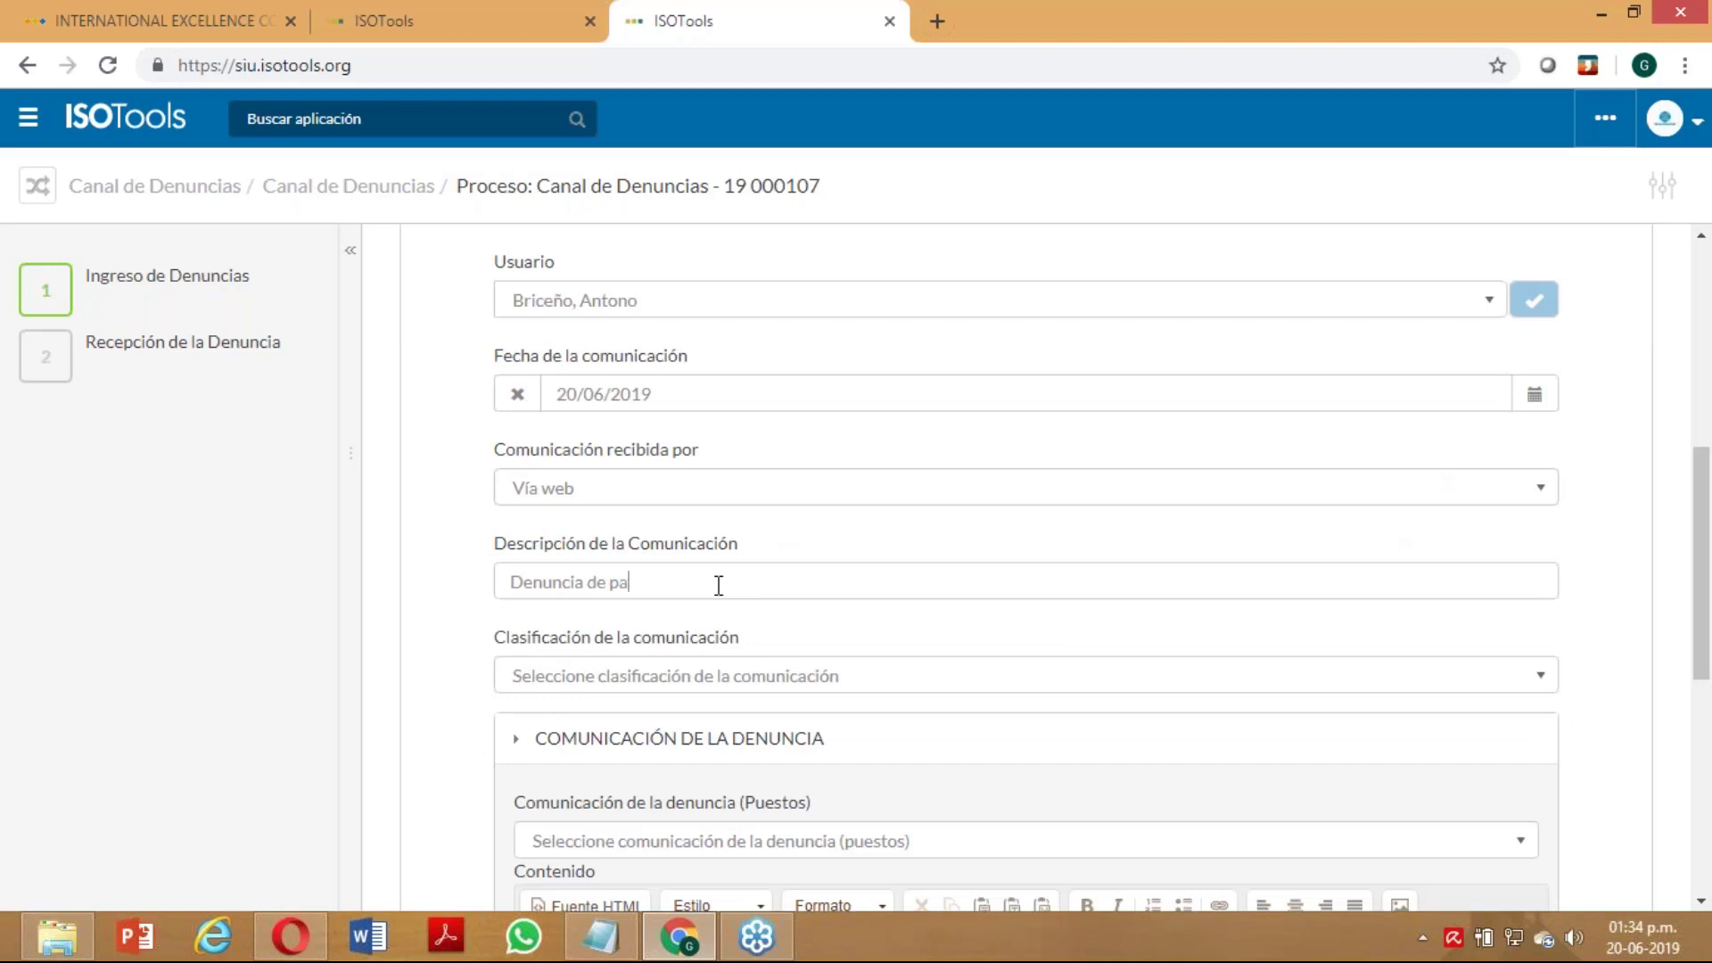
type("go de comisiones por encima de lo")
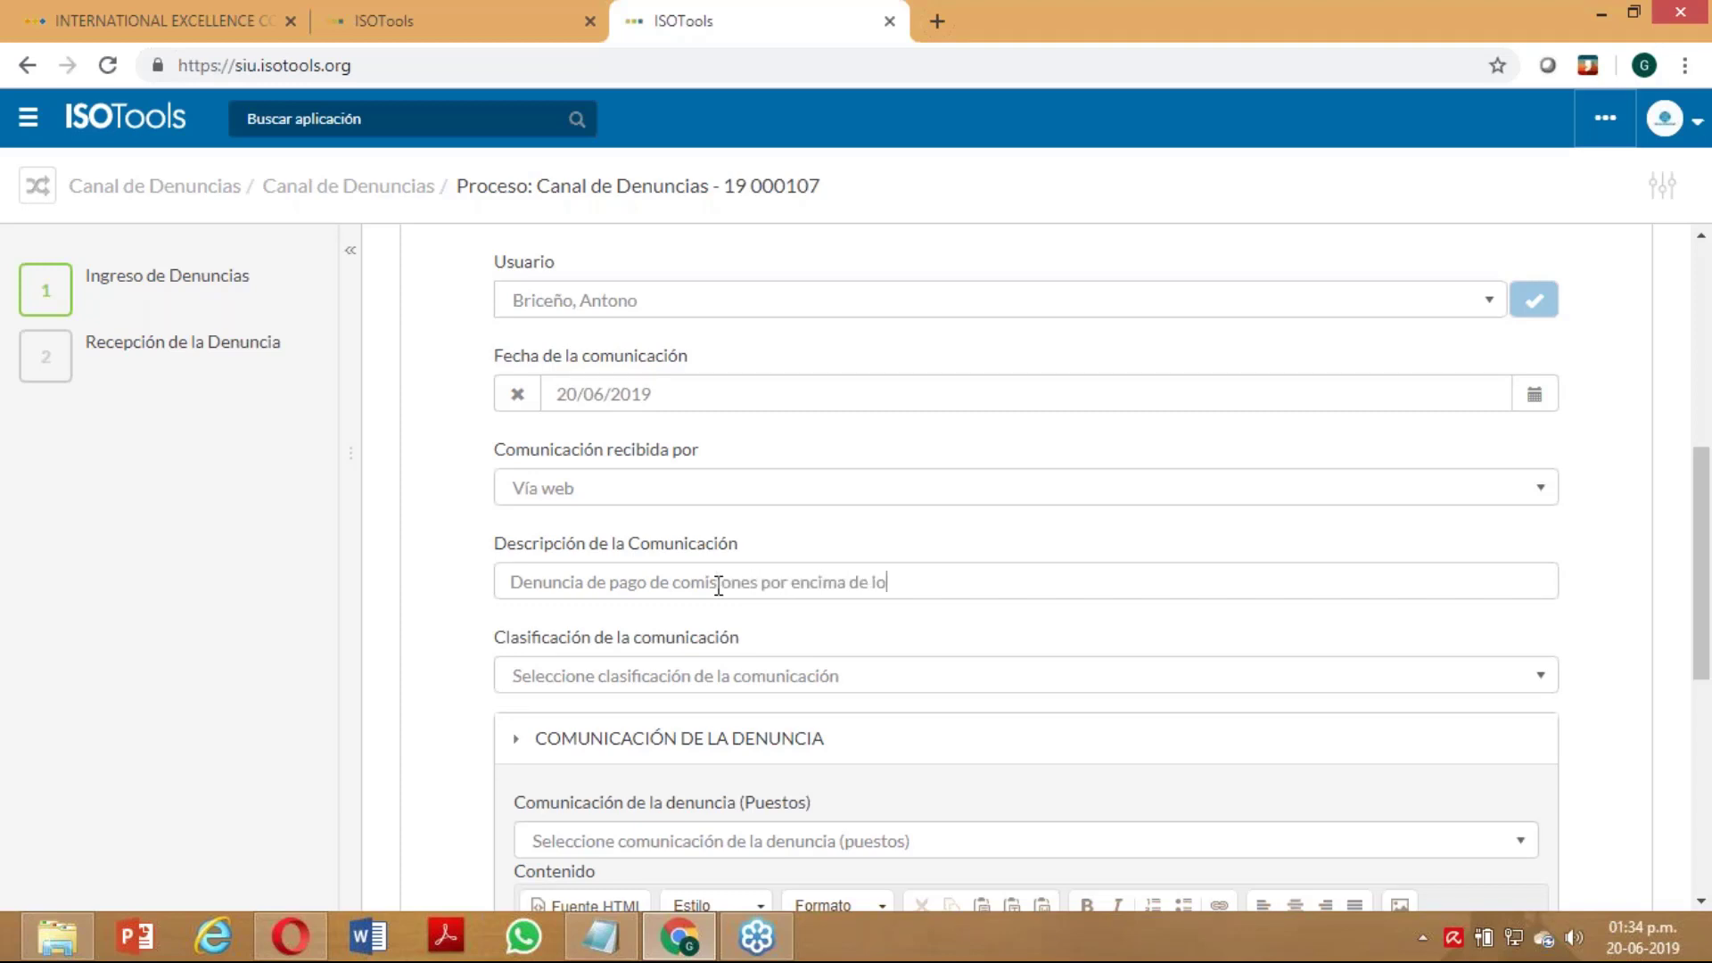
type(" establecido en el proceso")
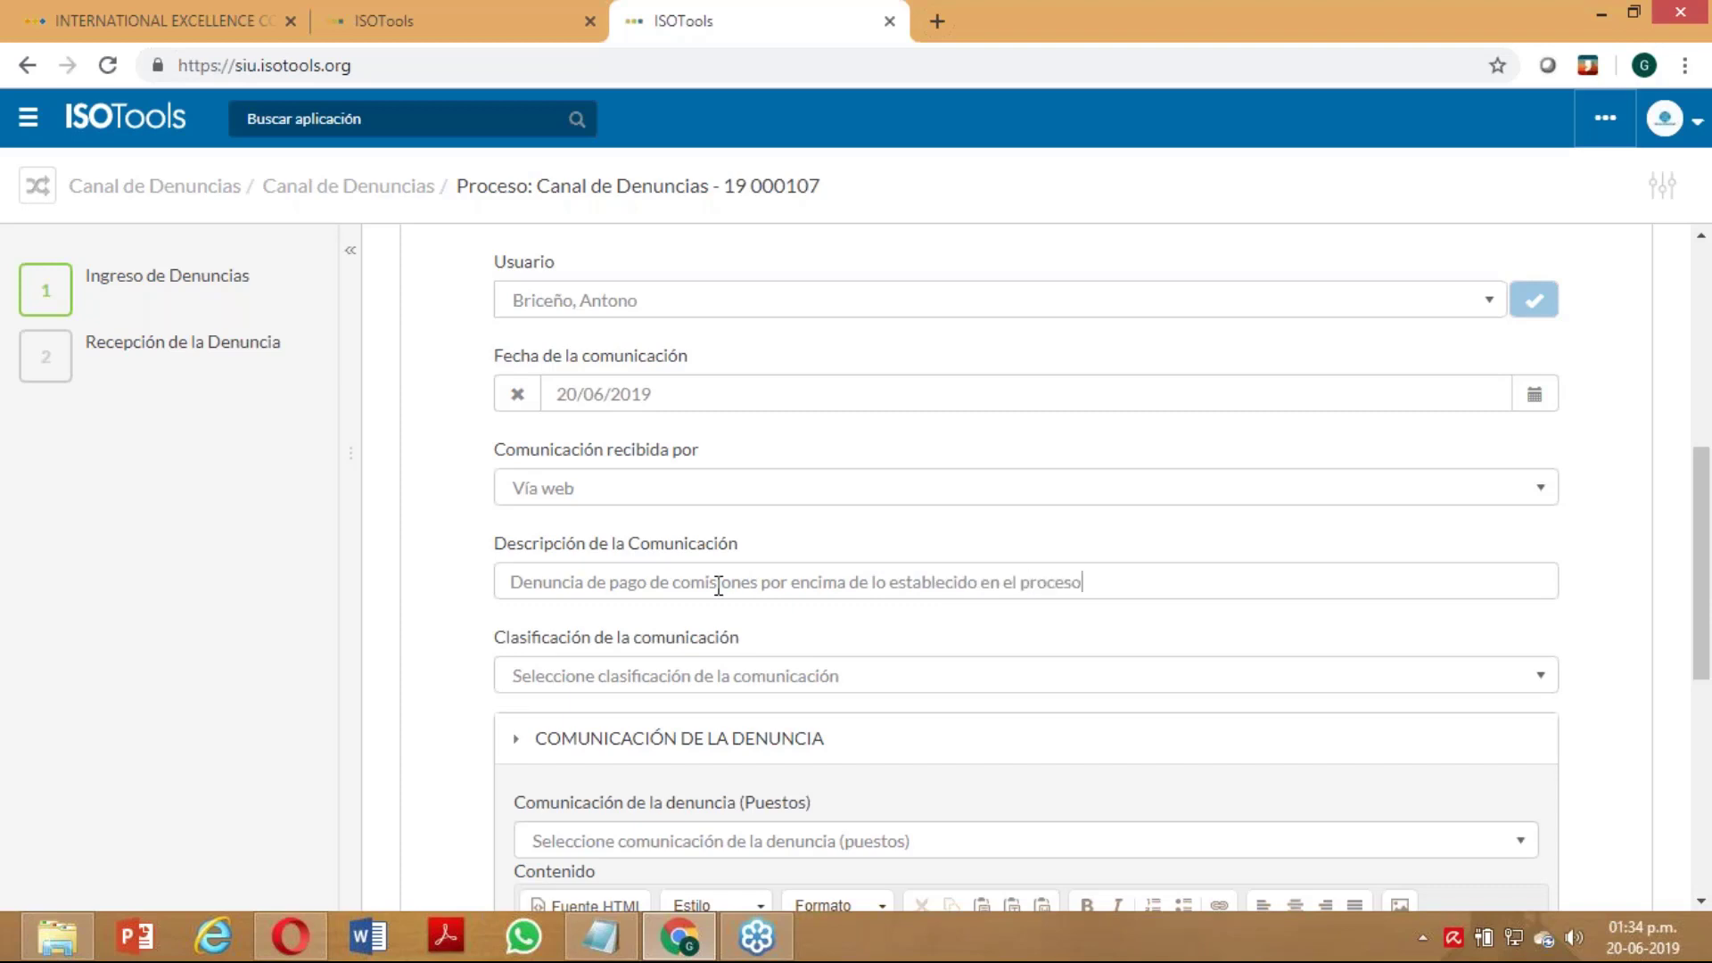
Classify the communication as Prioridad I and choose Responsable de Gestión Integrada as the position to notify of the complaint
left_click(678, 662)
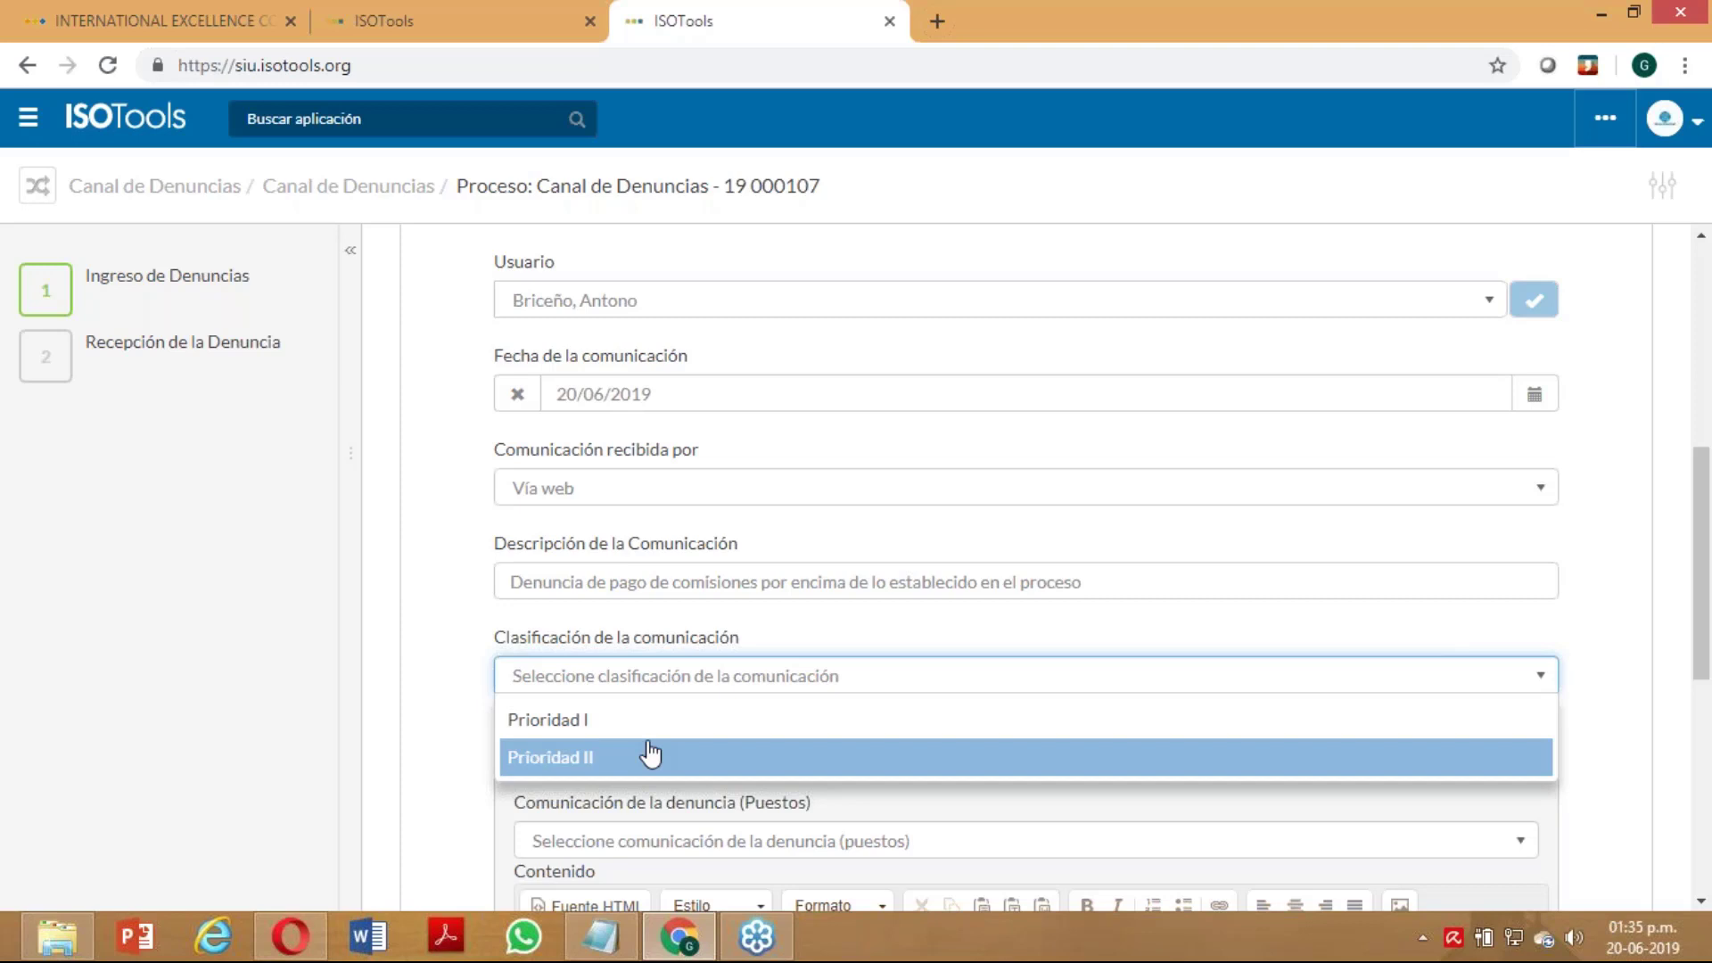
key("Up")
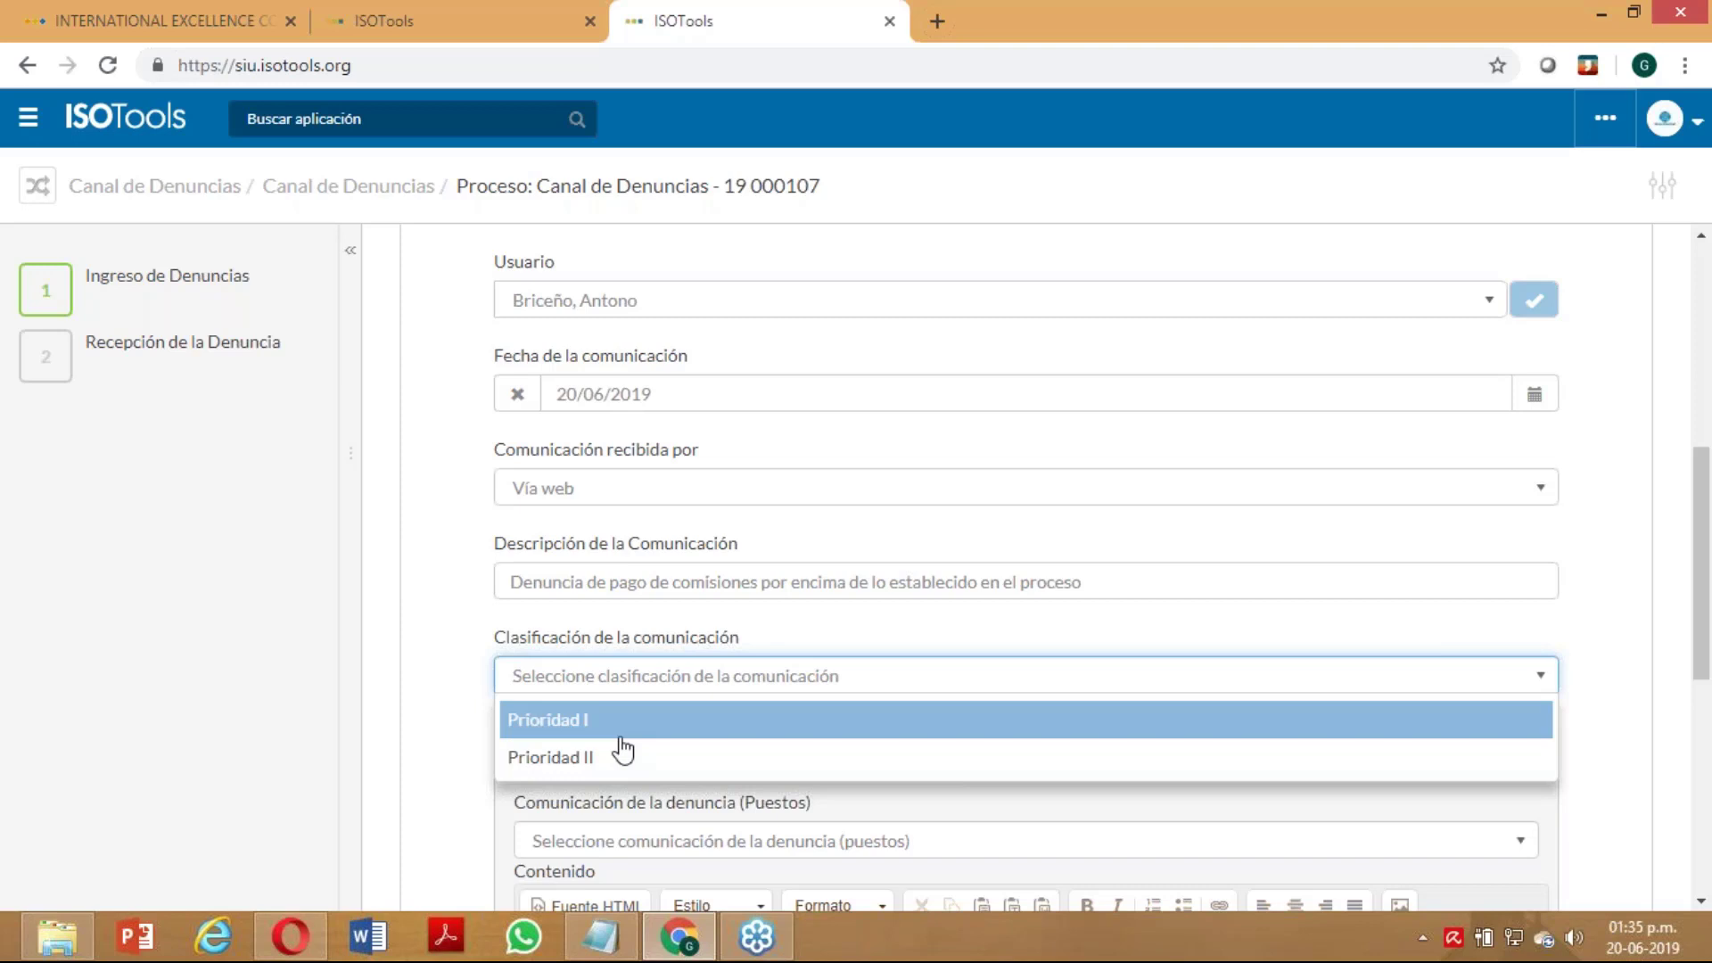
left_click(621, 736)
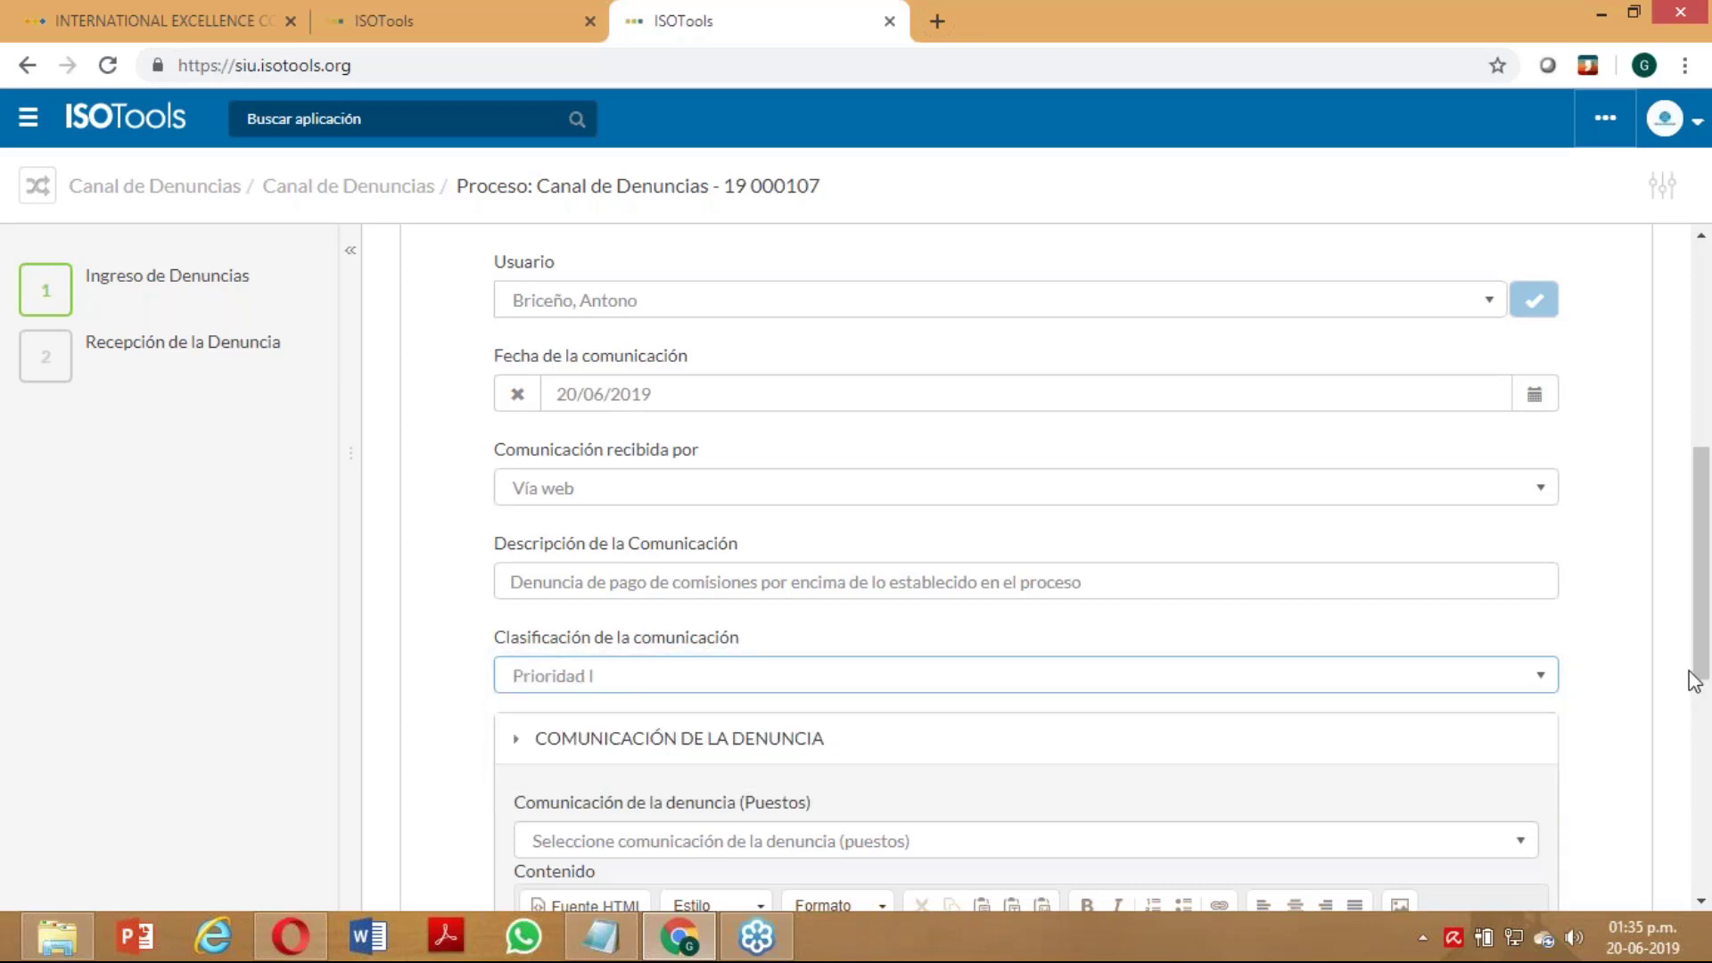
left_click_drag(1691, 678, 1694, 702)
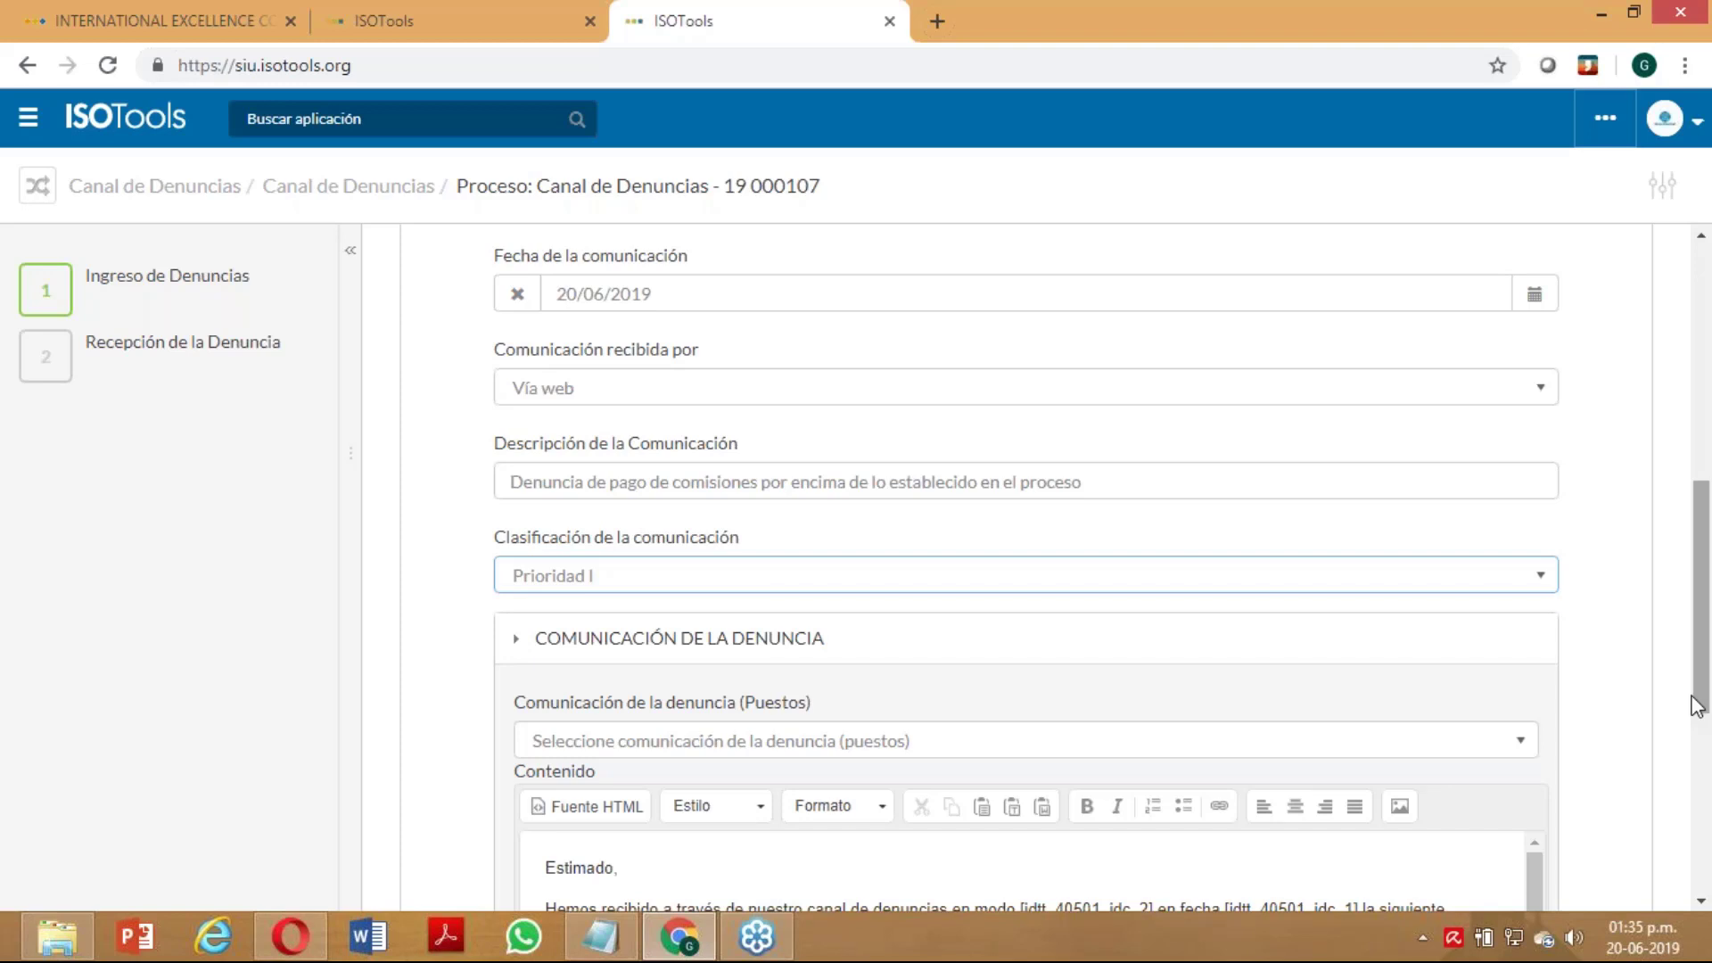
left_click(974, 741)
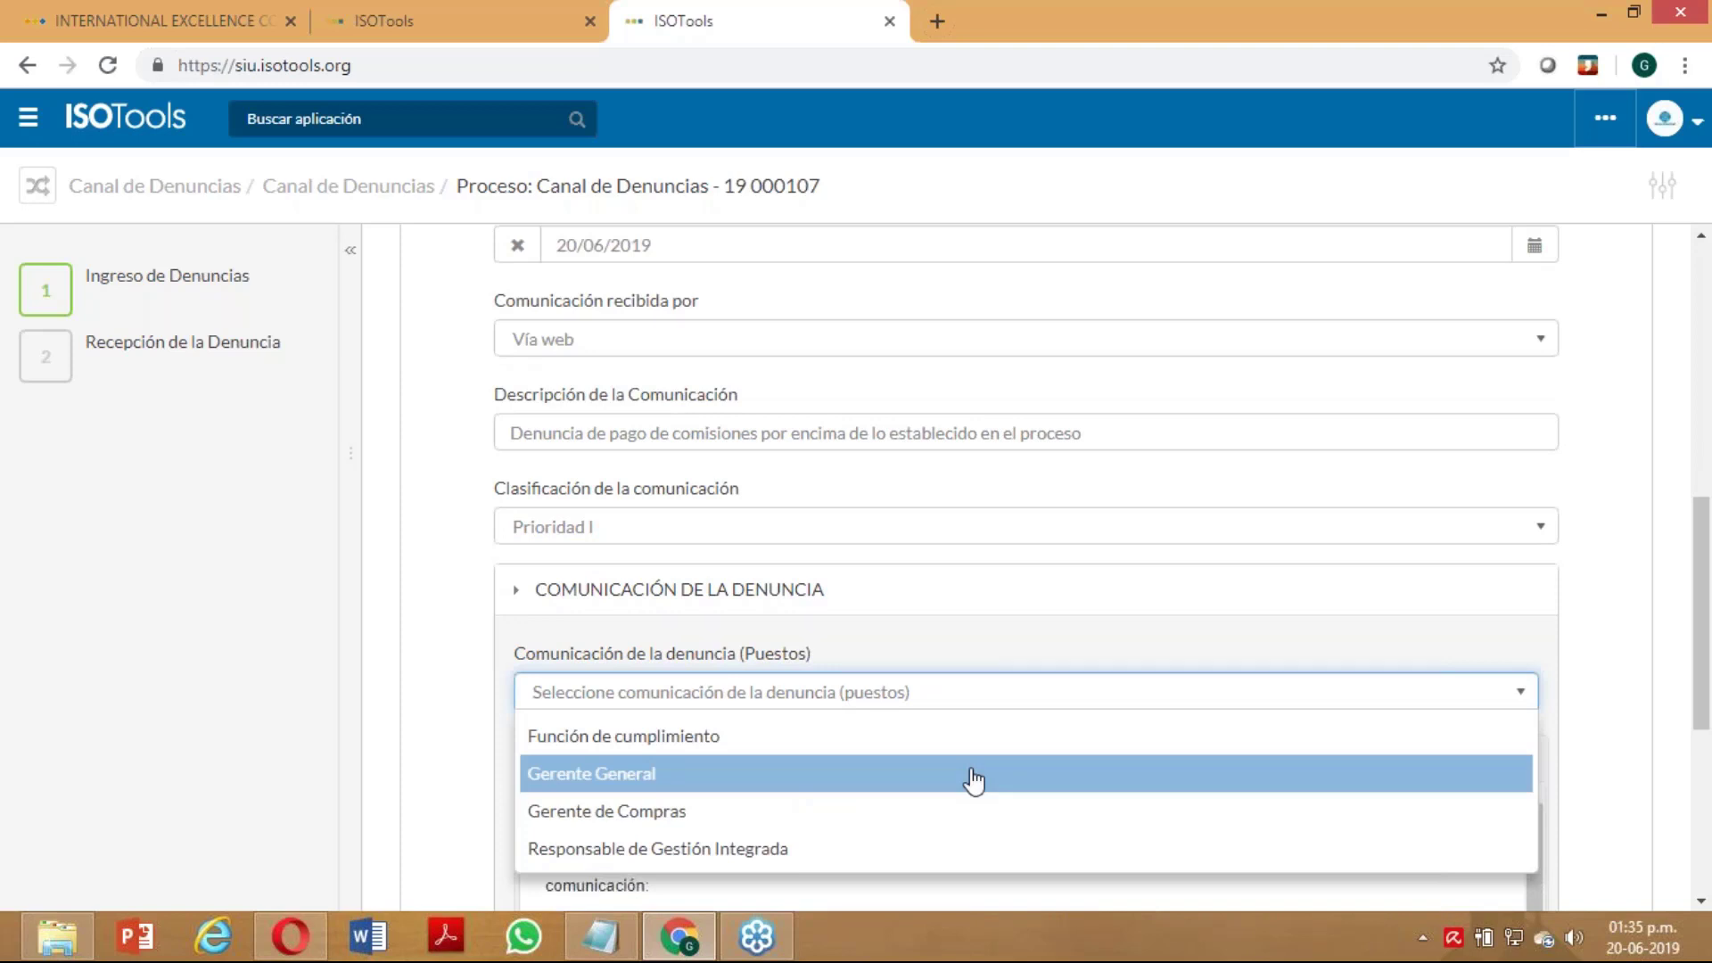
left_click(980, 848)
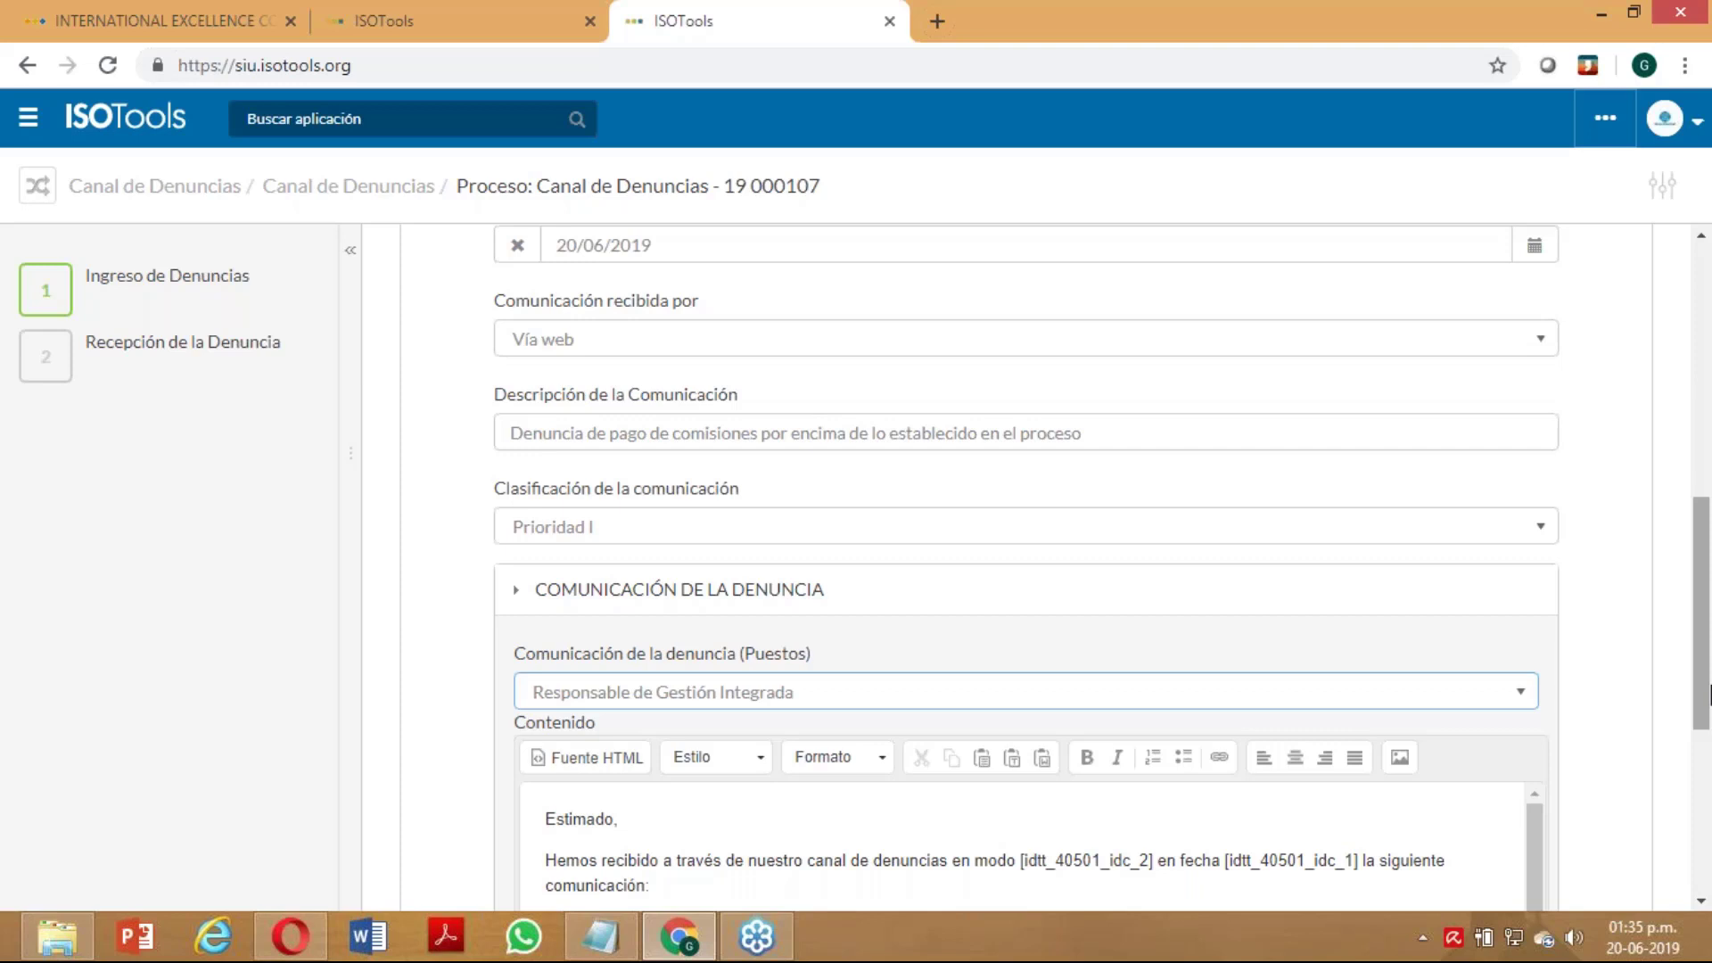
Enable sending the e-mail with the task information attached, then complete the reception stage and accept the notice e-mail for the following action
left_click_drag(1709, 693, 1709, 756)
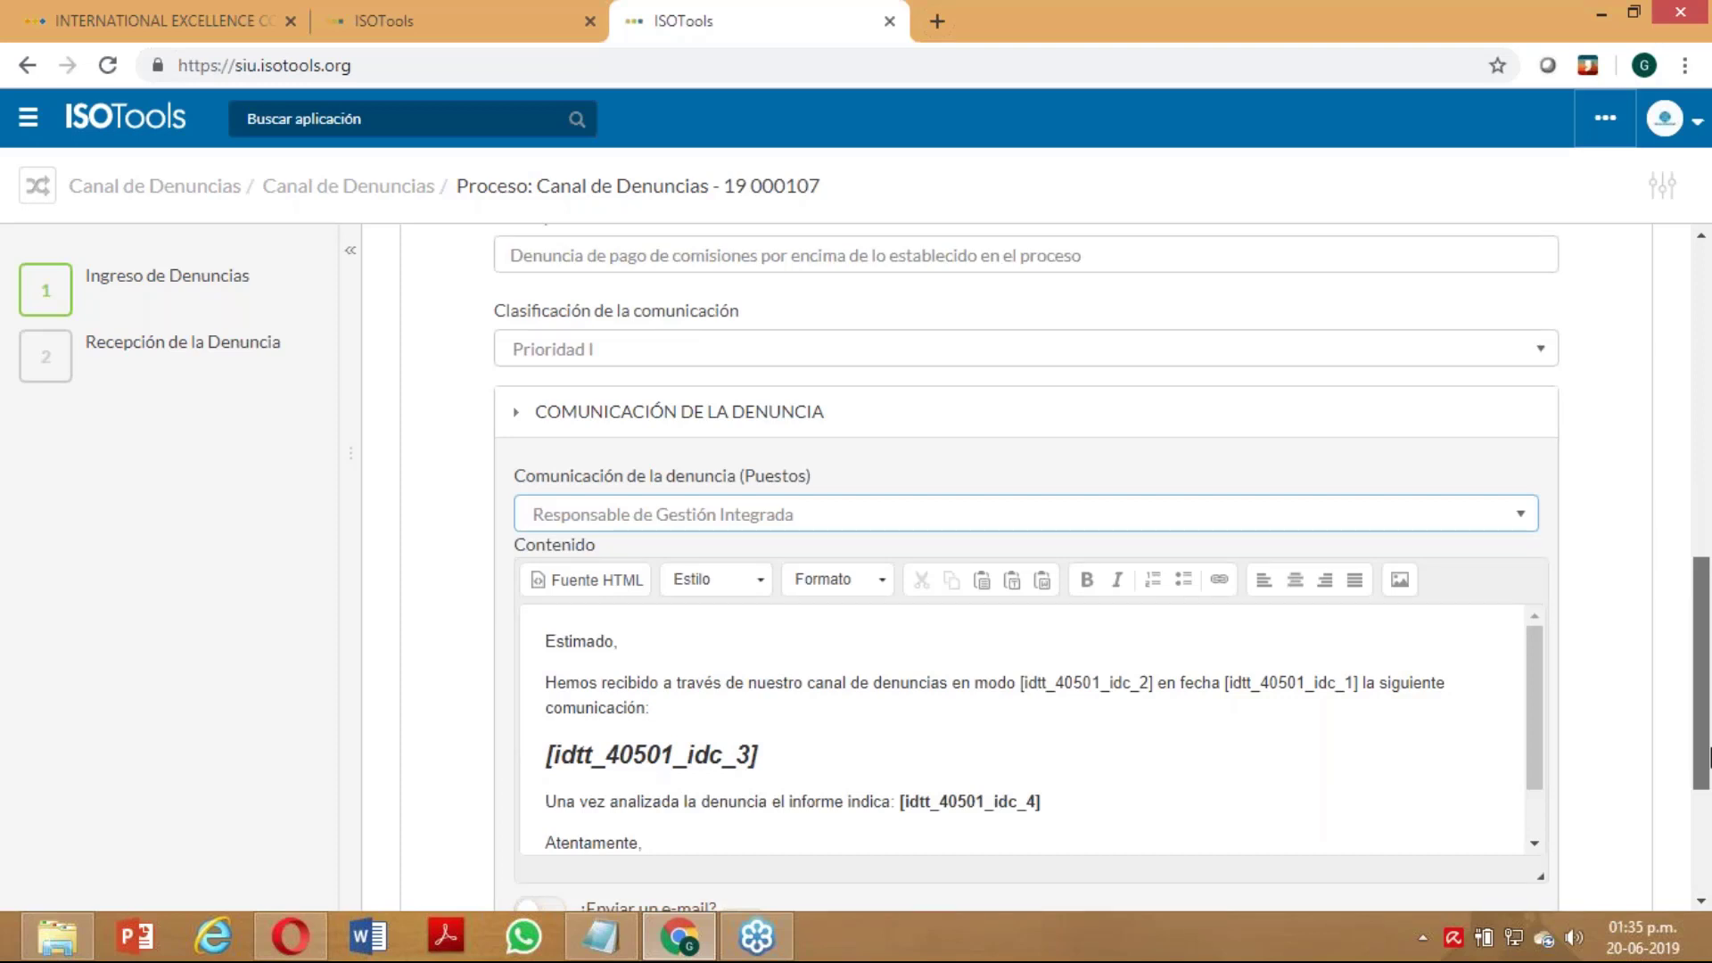
scroll(822, 642, "down", 5)
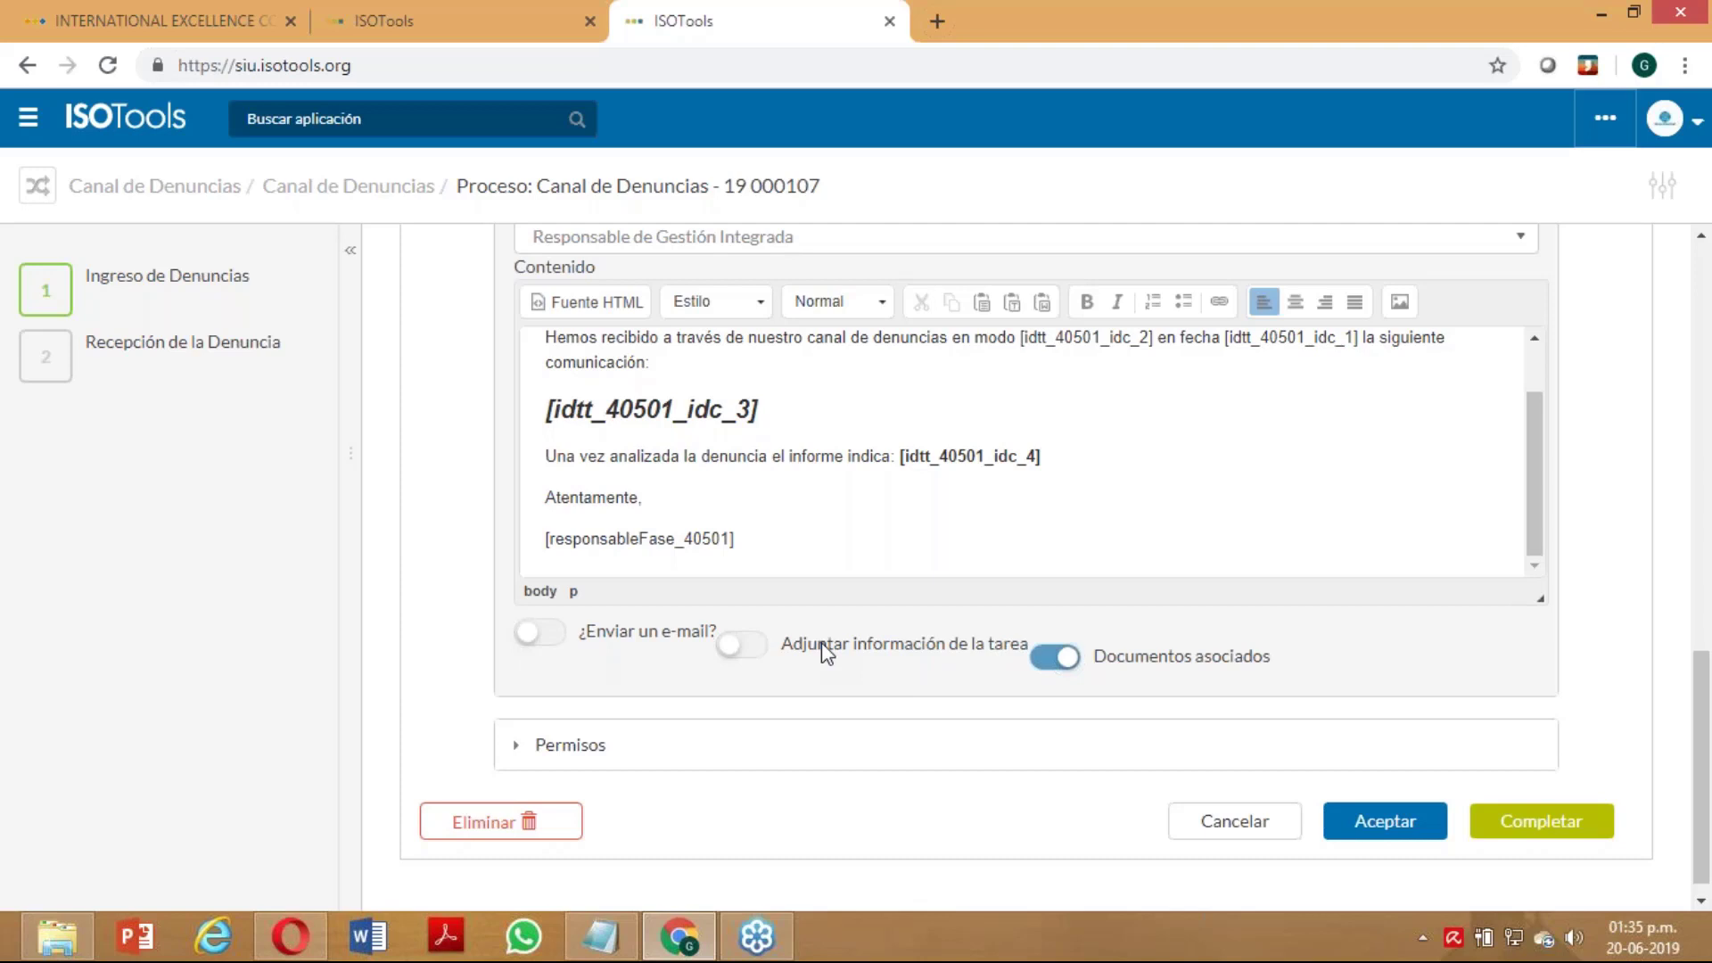
left_click(540, 632)
left_click(741, 644)
left_click(1541, 820)
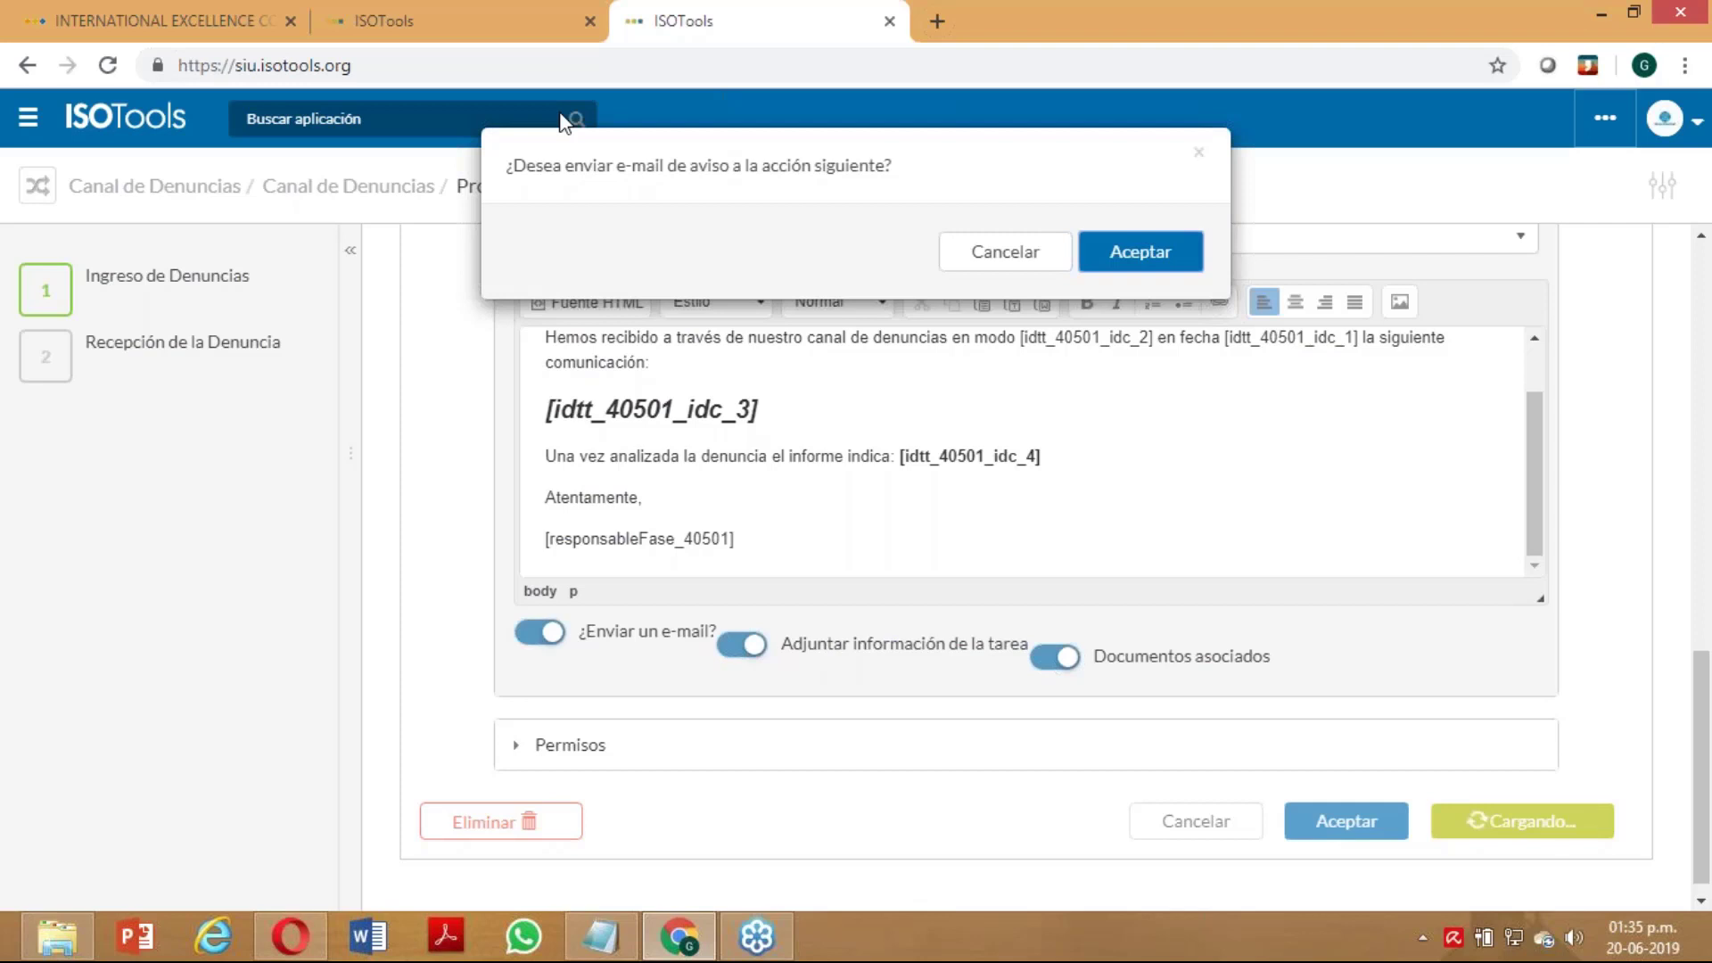
key("Return")
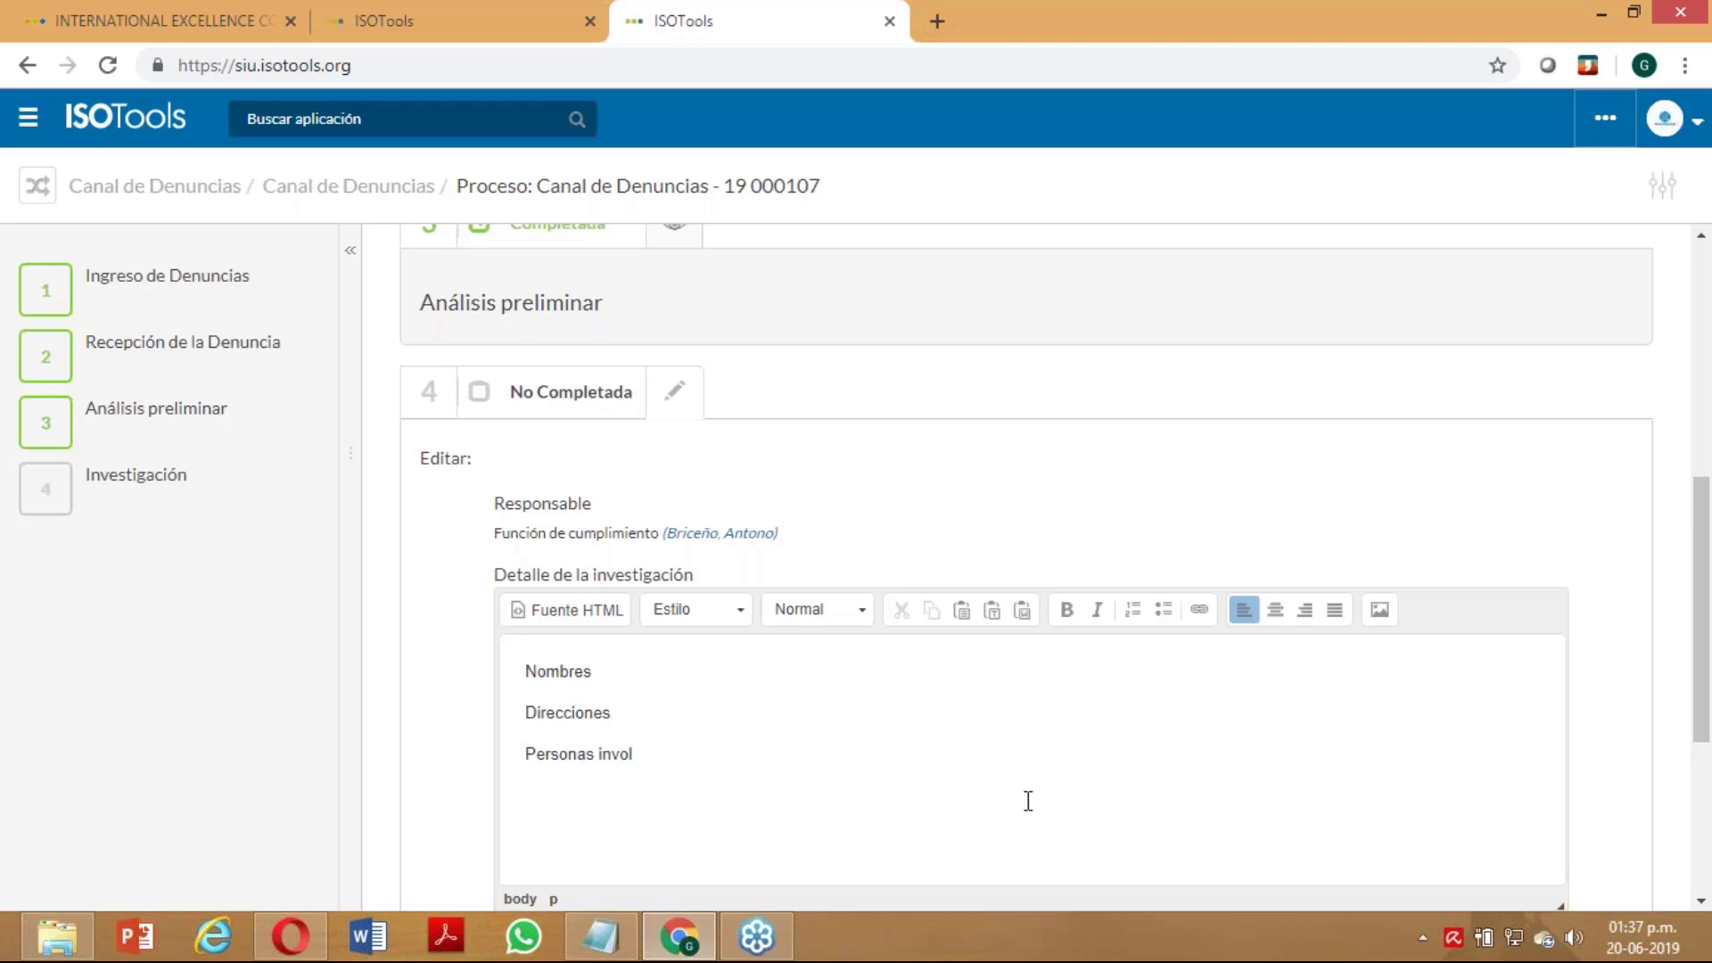
Finish the last line of the investigation detail as "Personas involucradas" and open the choices for Resultado de la investigación
type("uc")
type("radas")
scroll(1462, 774, "down", 3)
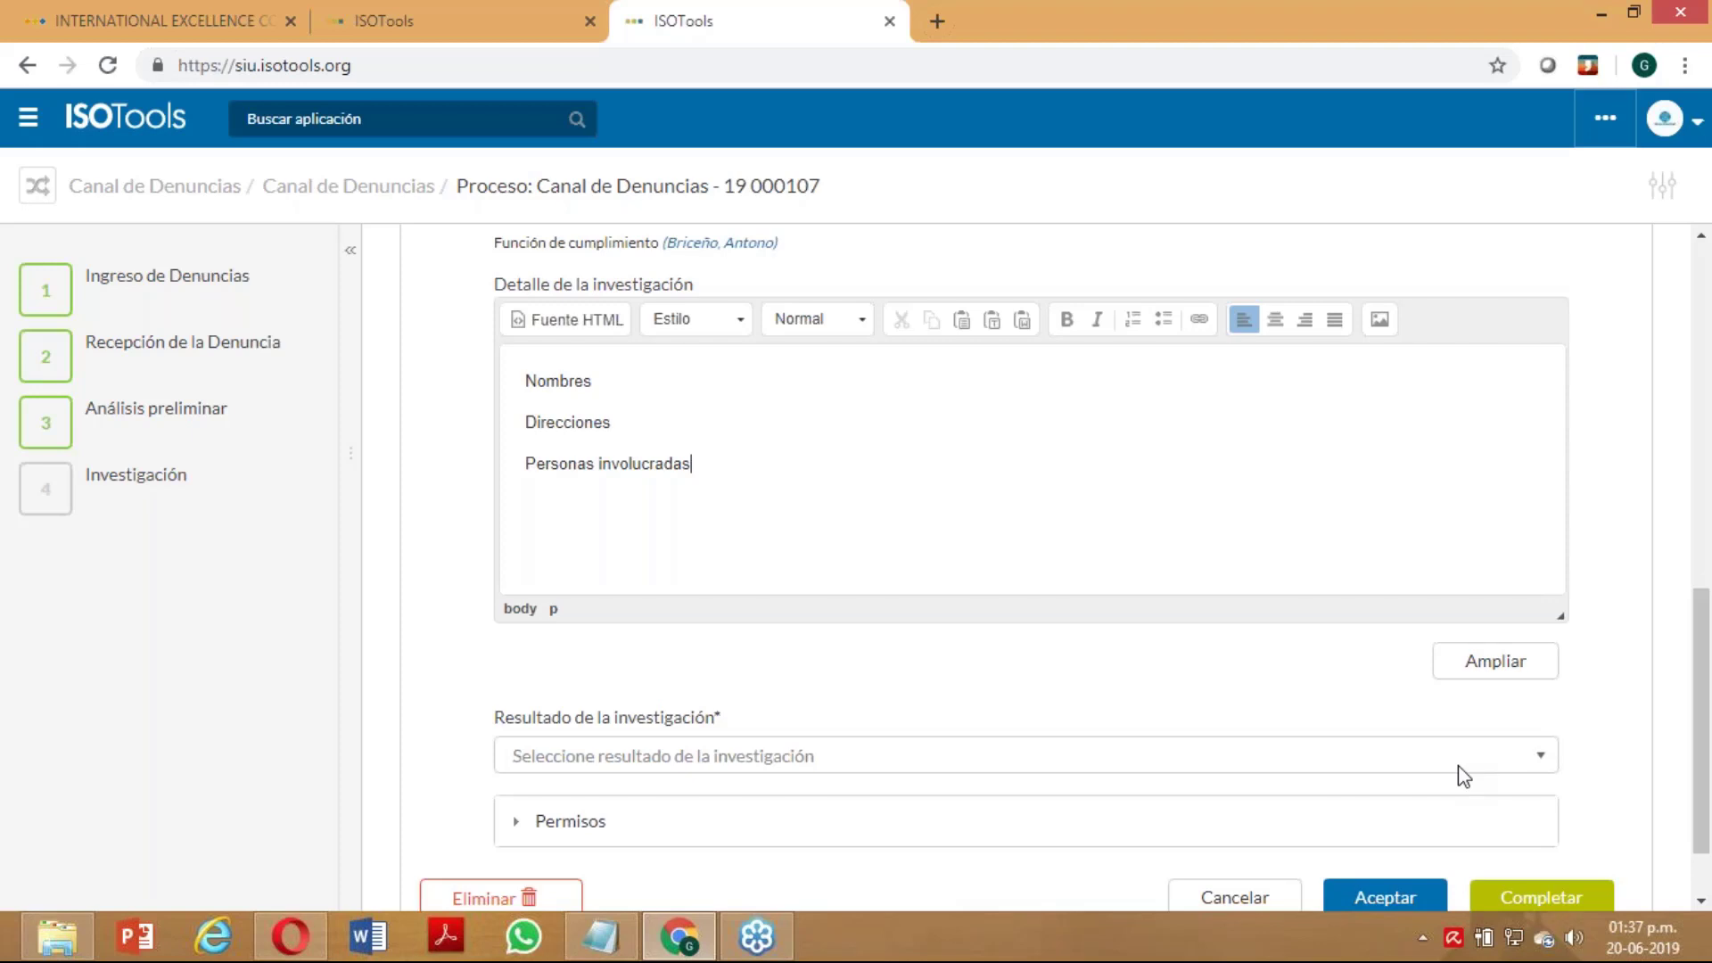
left_click(1435, 758)
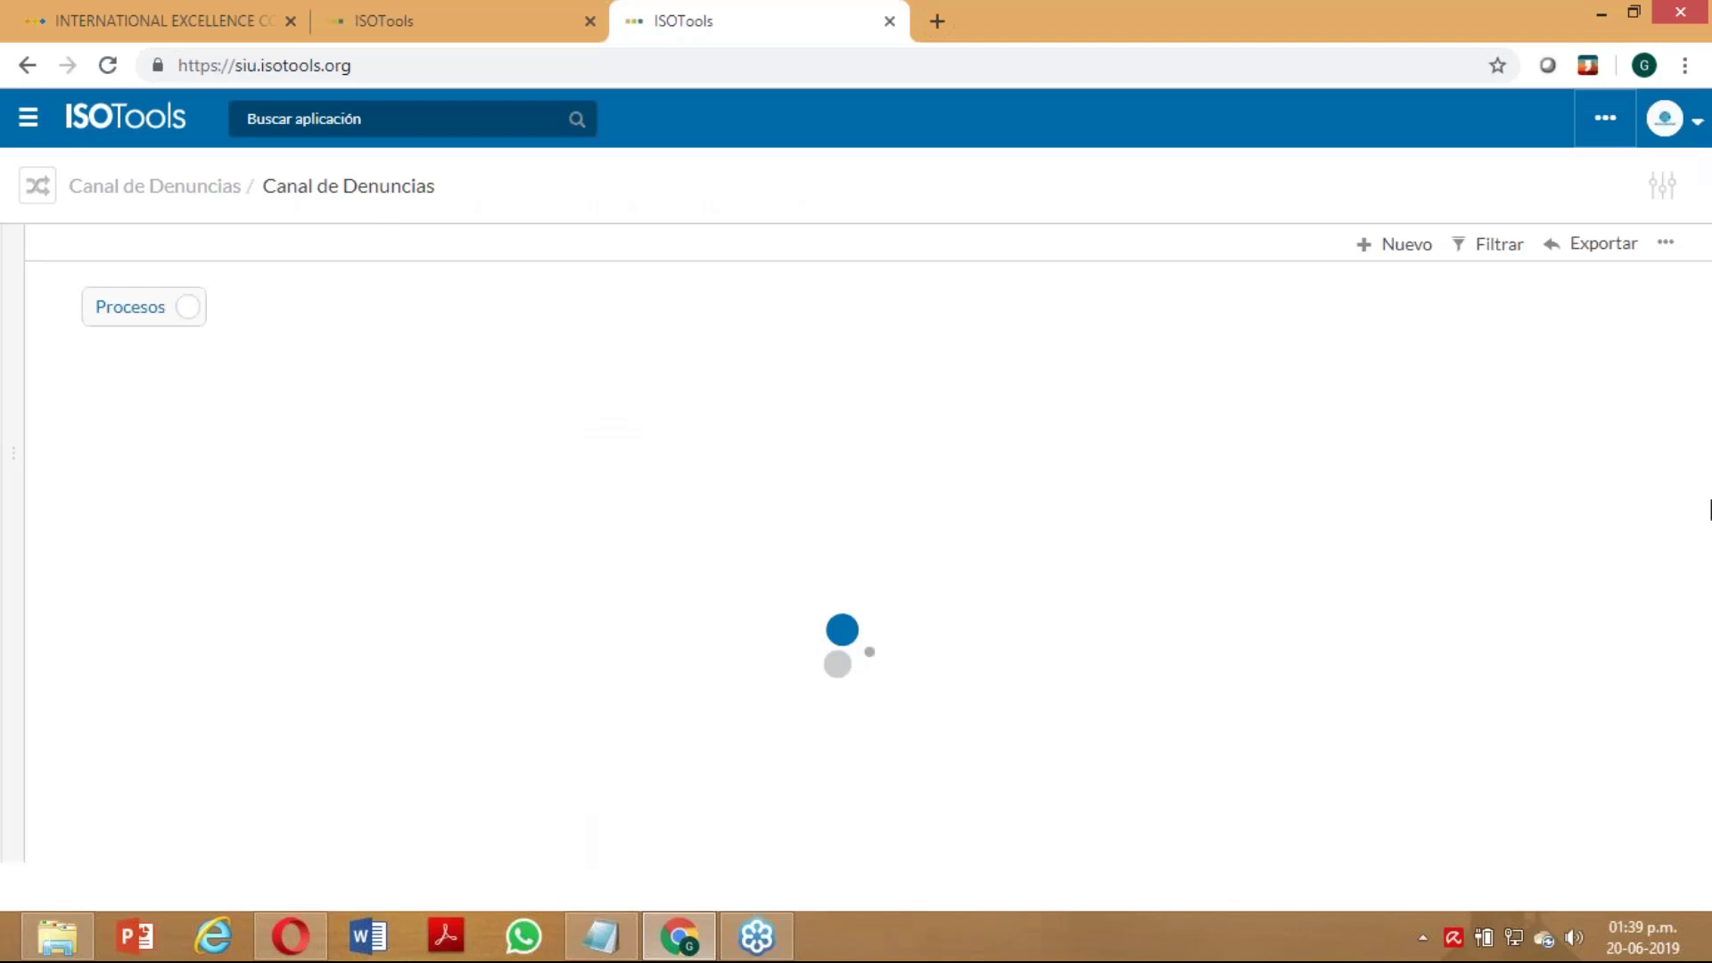
Open the "Fuga de material en bodega" complaint from the list and examine the physical inventory action in its action plan
left_click(1701, 902)
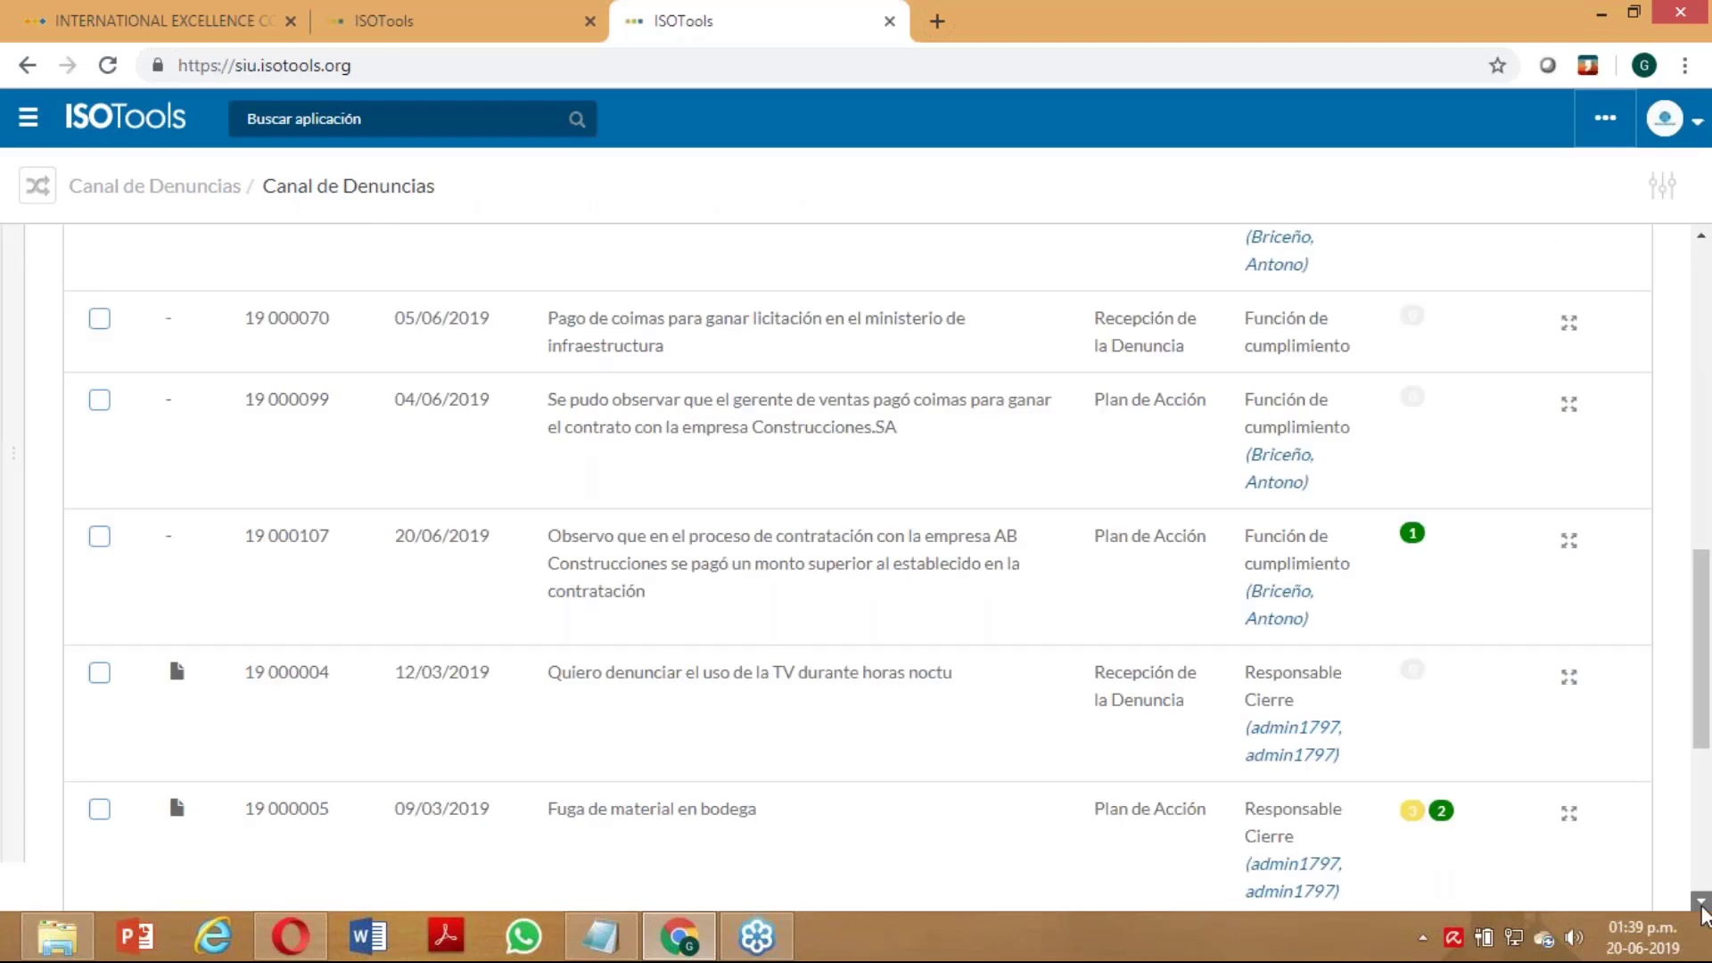
left_click(1568, 813)
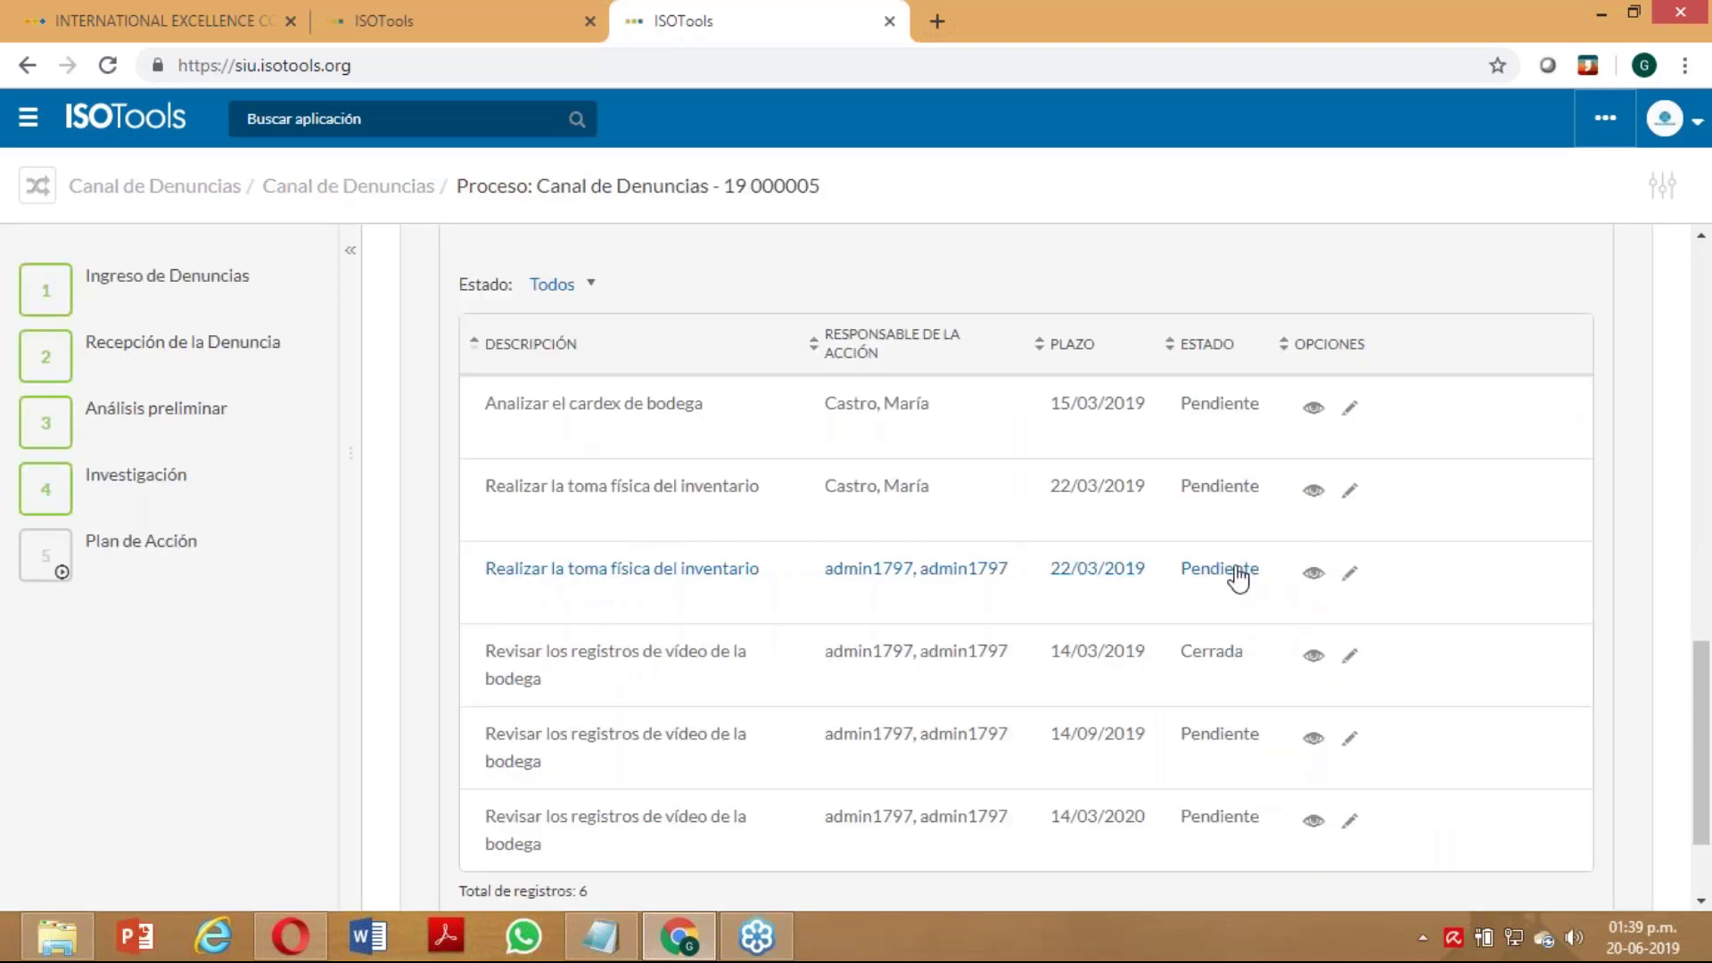
left_click(1238, 578)
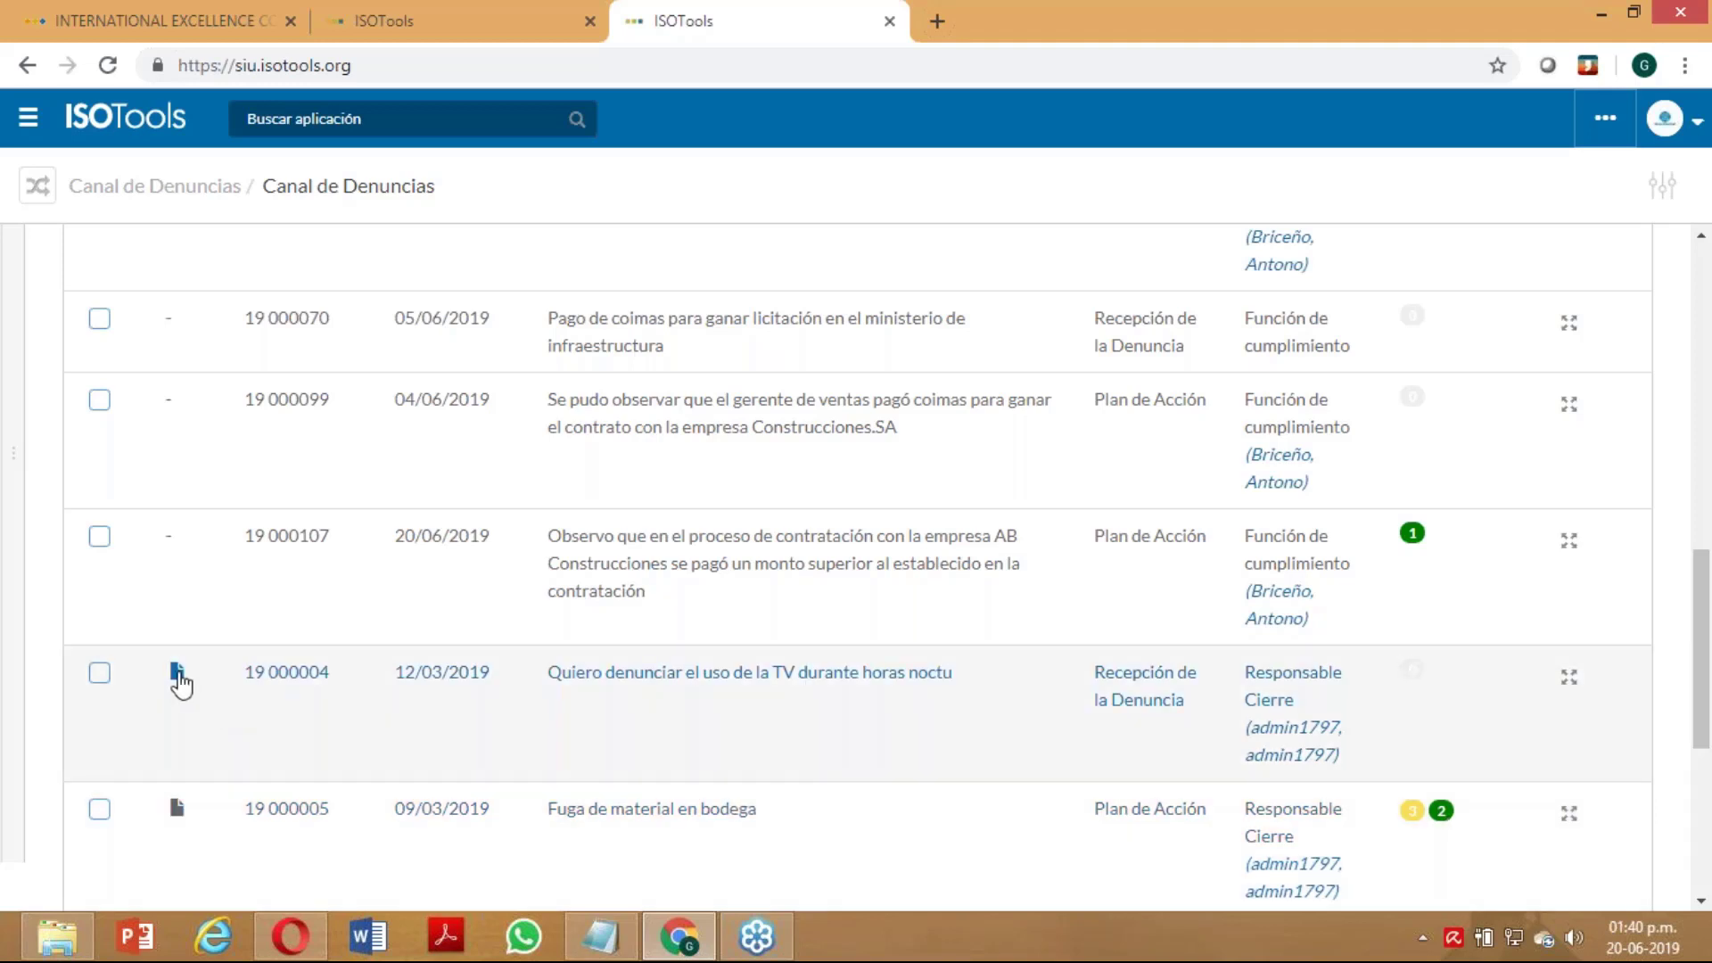
Open the complaint about TV use, review its complainant and complaint data, and return to the main Canal de Denuncias page
left_click(178, 673)
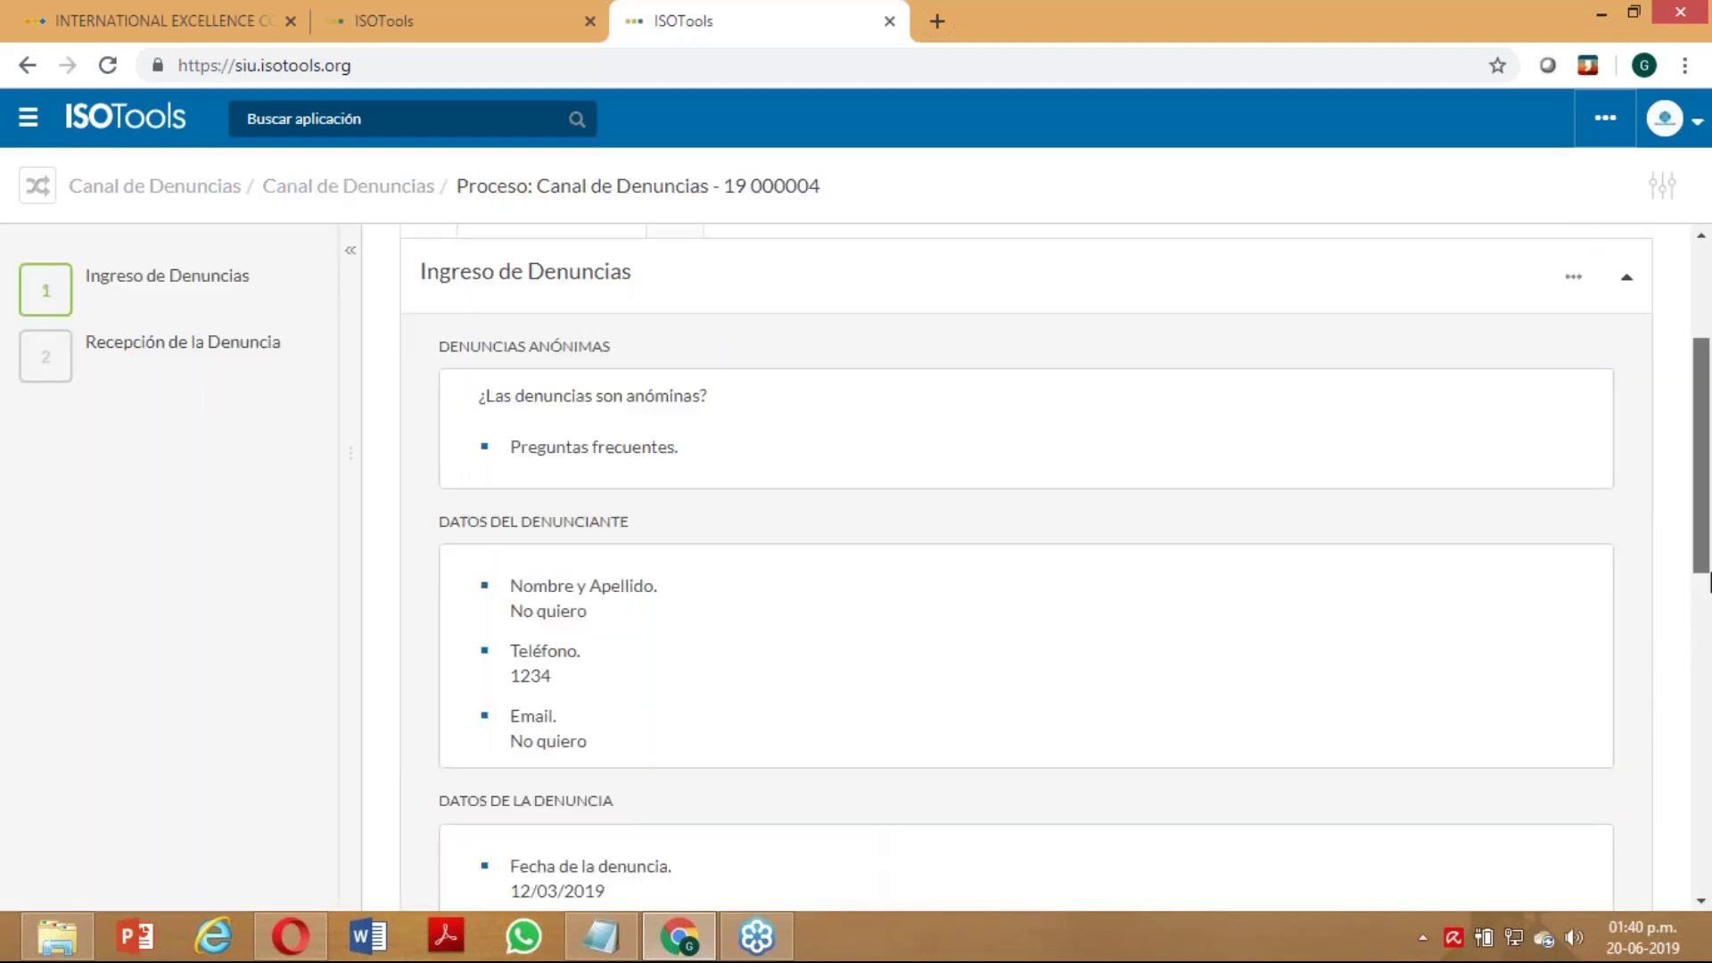
left_click_drag(1709, 581, 1709, 621)
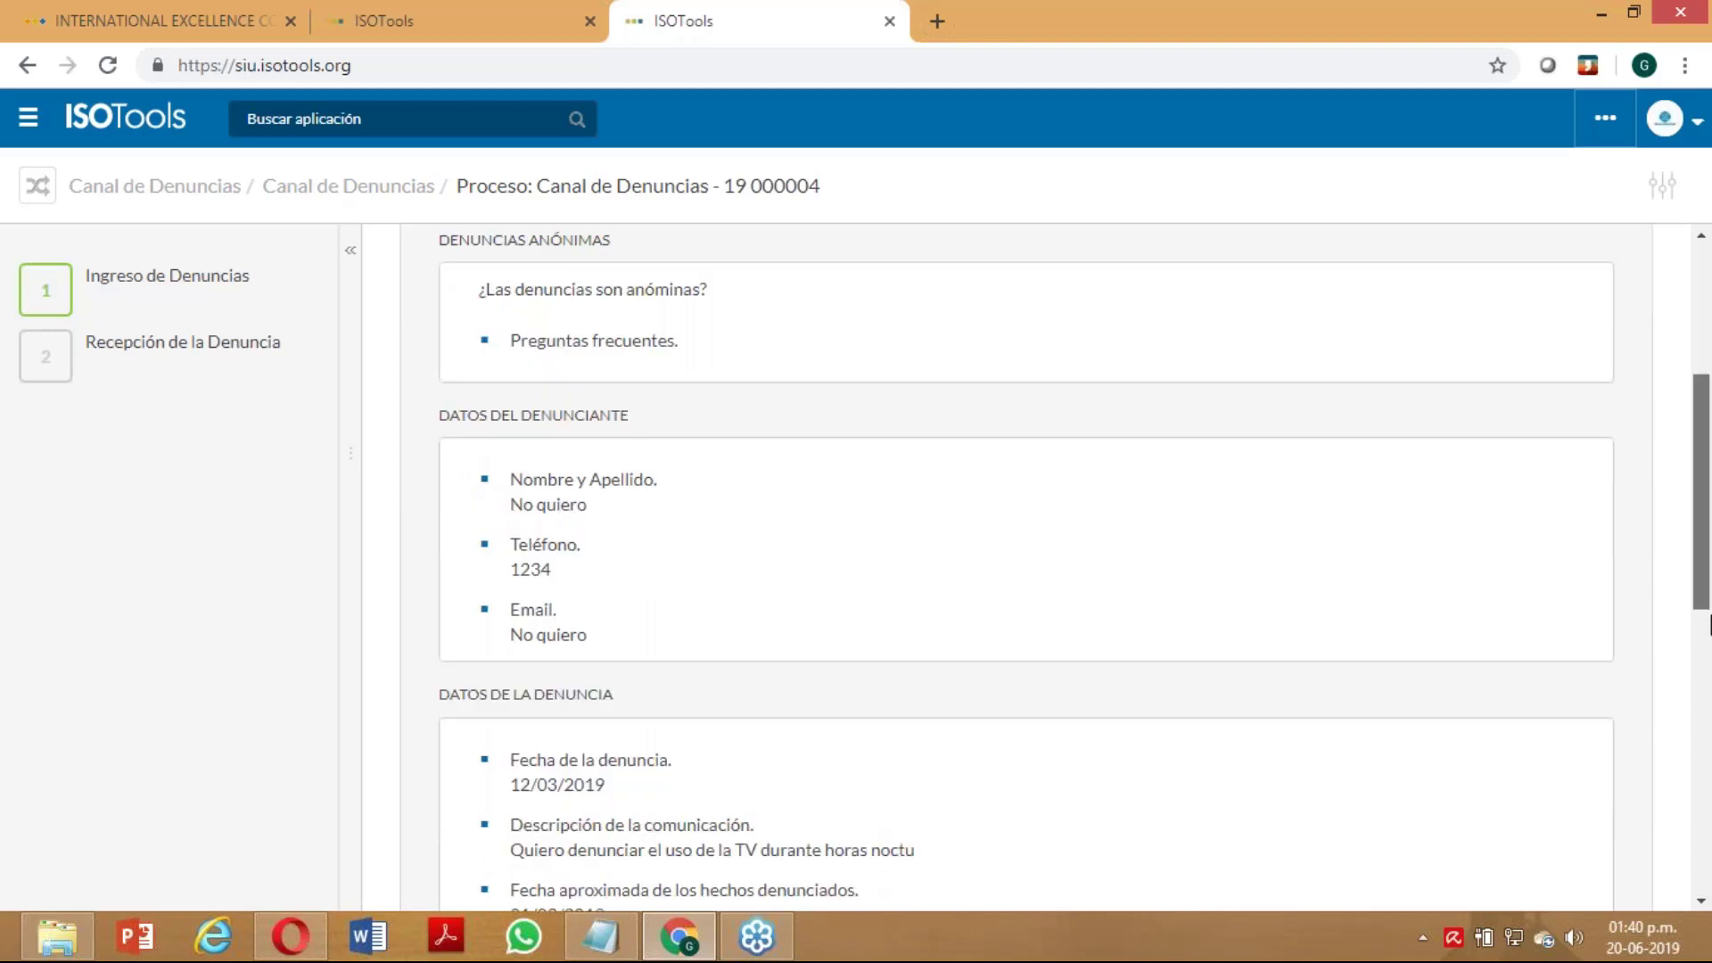
left_click_drag(1710, 624, 1709, 679)
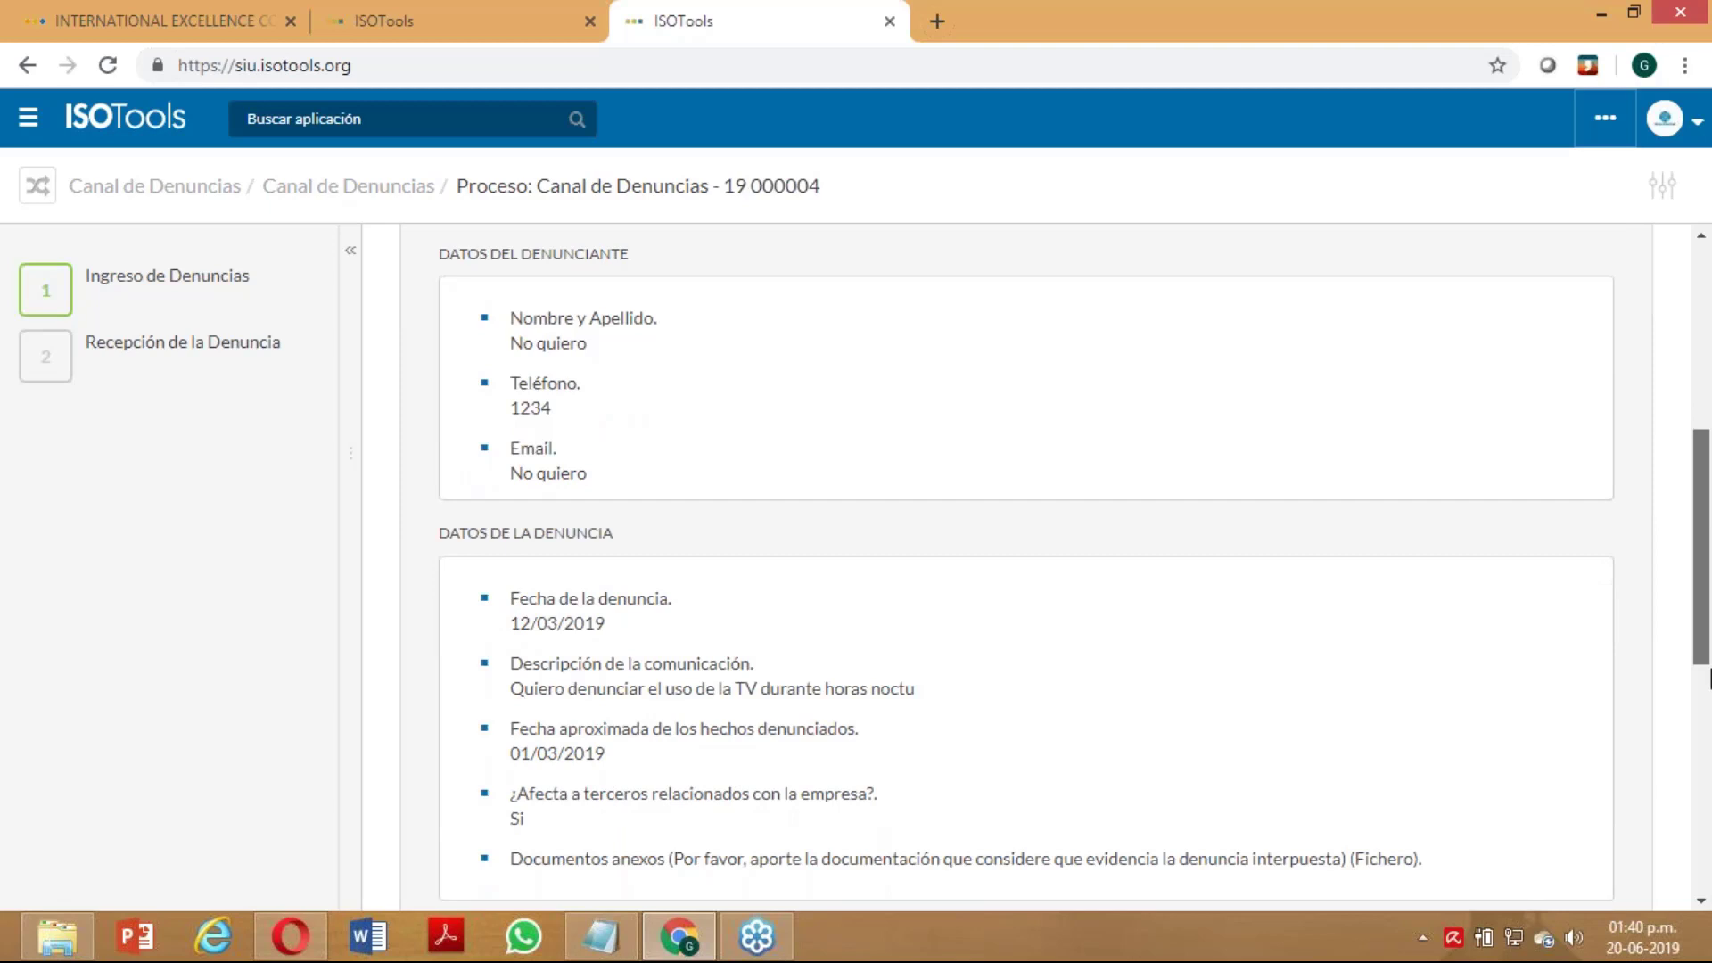
left_click_drag(1710, 679, 1710, 513)
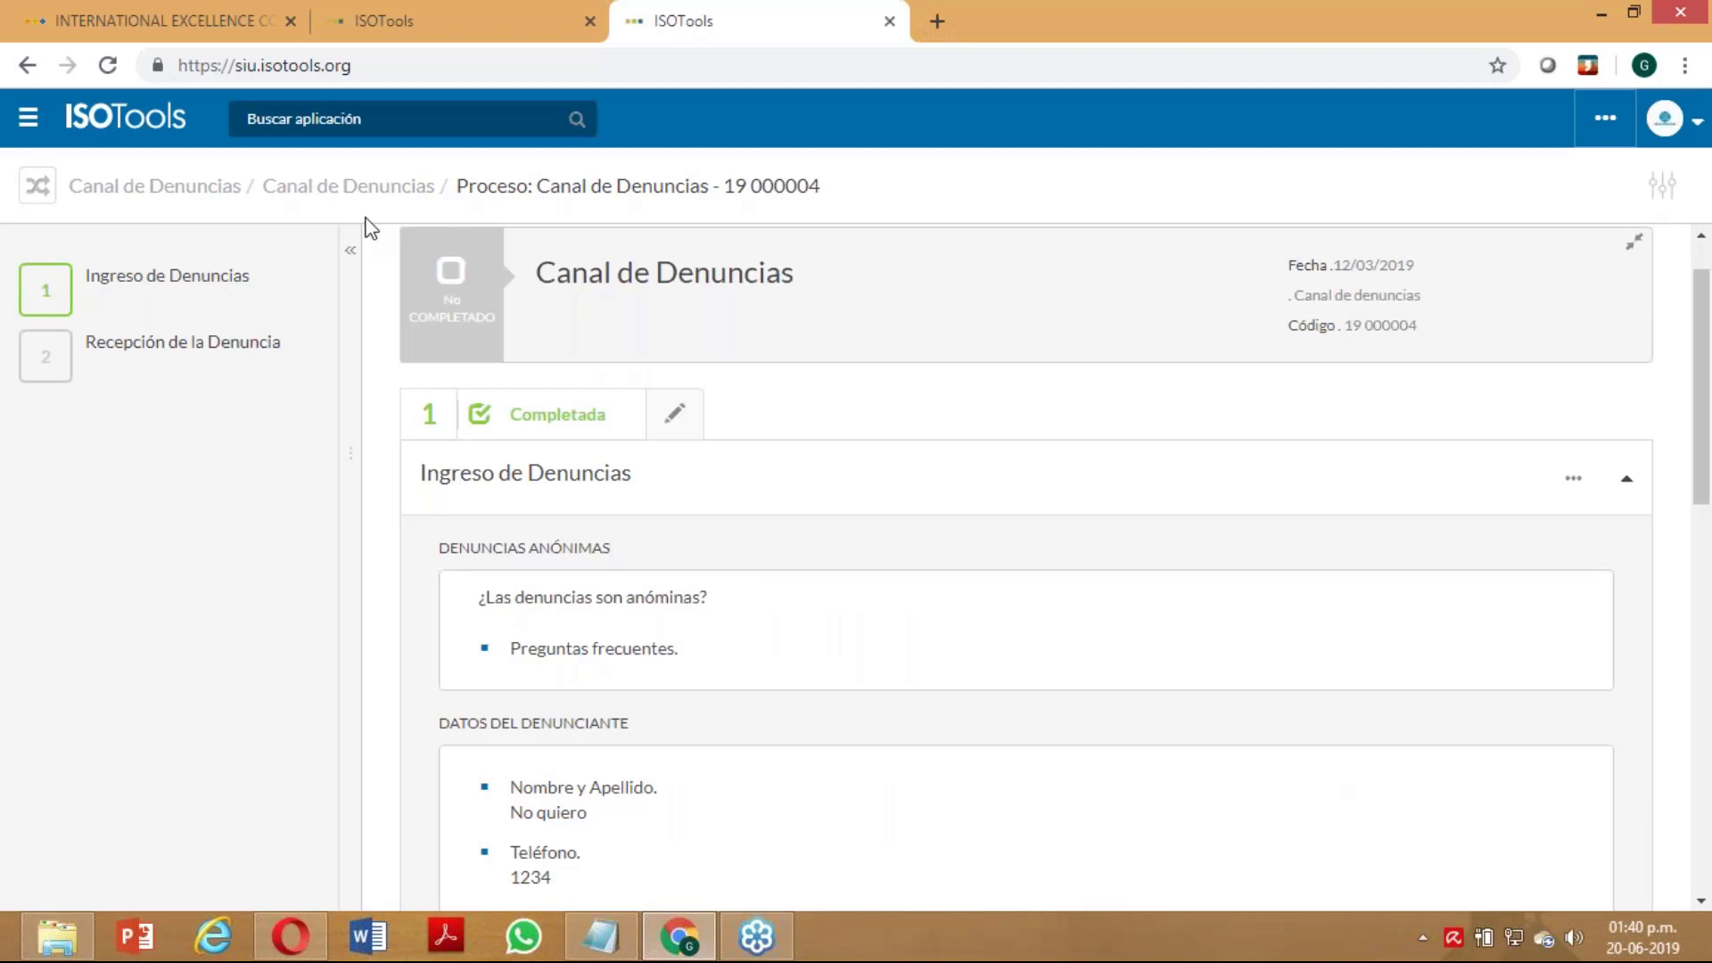
left_click(166, 198)
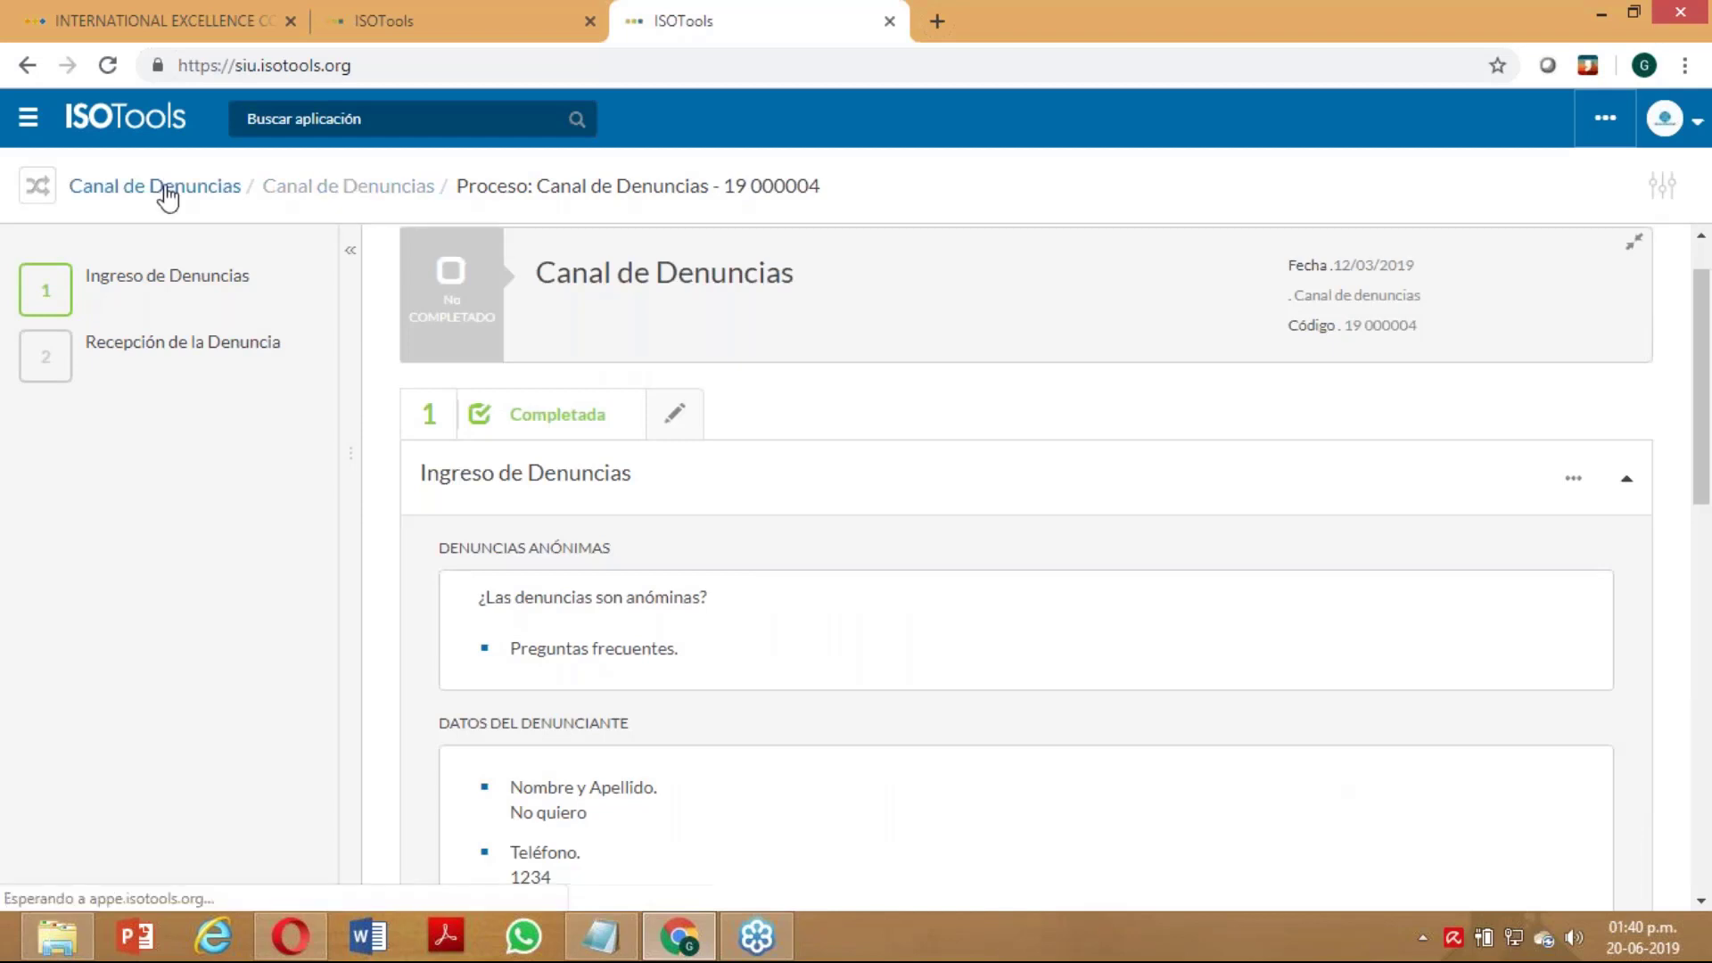